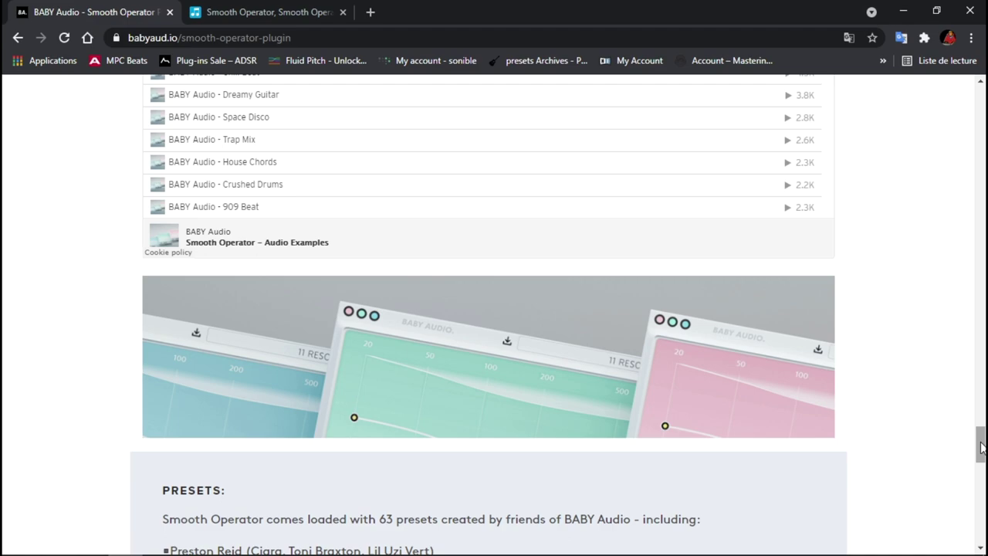
Review the Smooth Operator purchase offer on the BABY Audio page and the product details on its Plugin Boutique page
{"action": "left_click_drag", "start_coordinate": [982, 446], "coordinate": [961, 133]}
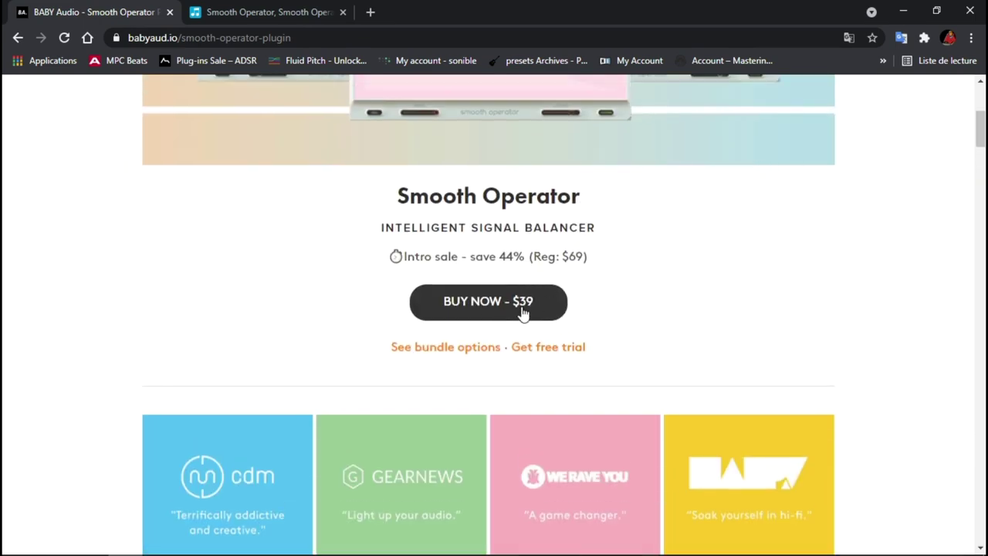
{"action": "left_click", "coordinate": [305, 13]}
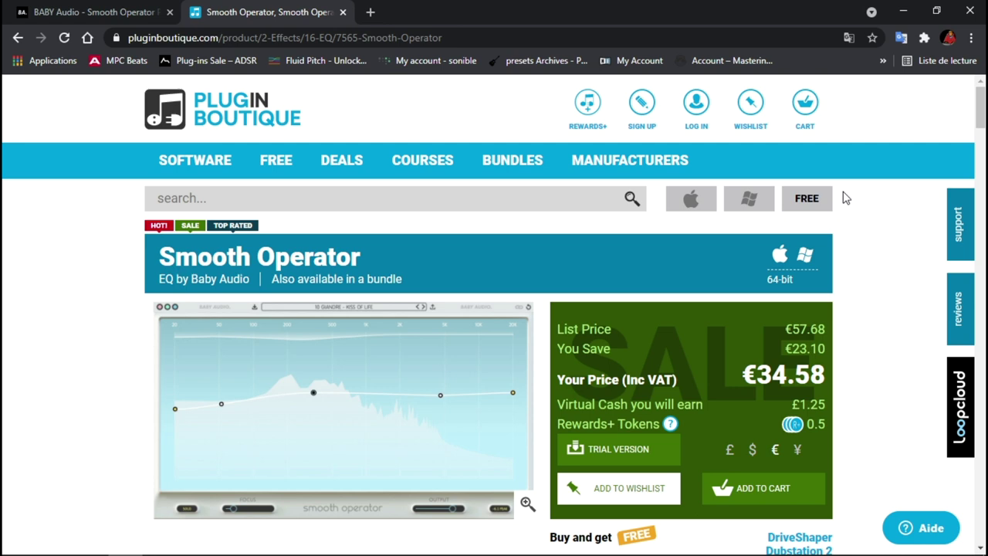
{"action": "left_click_drag", "start_coordinate": [983, 111], "coordinate": [976, 203]}
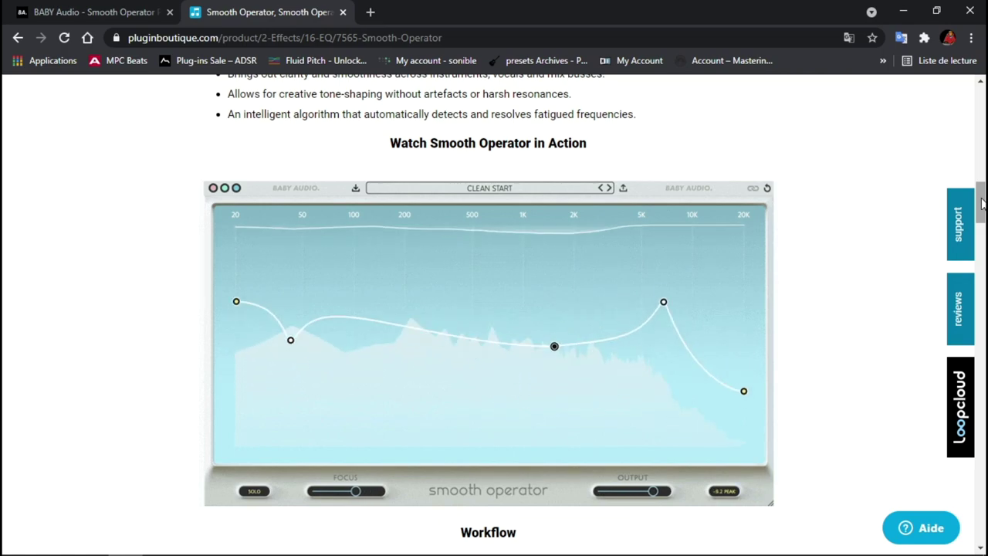
{"action": "left_click_drag", "start_coordinate": [982, 202], "coordinate": [980, 368]}
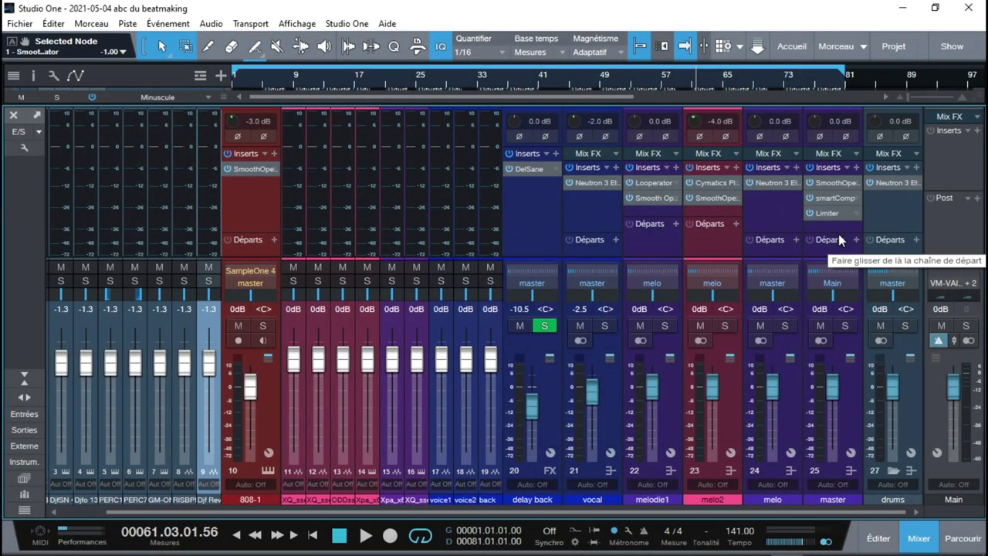
Switch to Studio One, hide the mixer to show the arrangement, and collapse the drums folder track
{"action": "key", "text": "F3"}
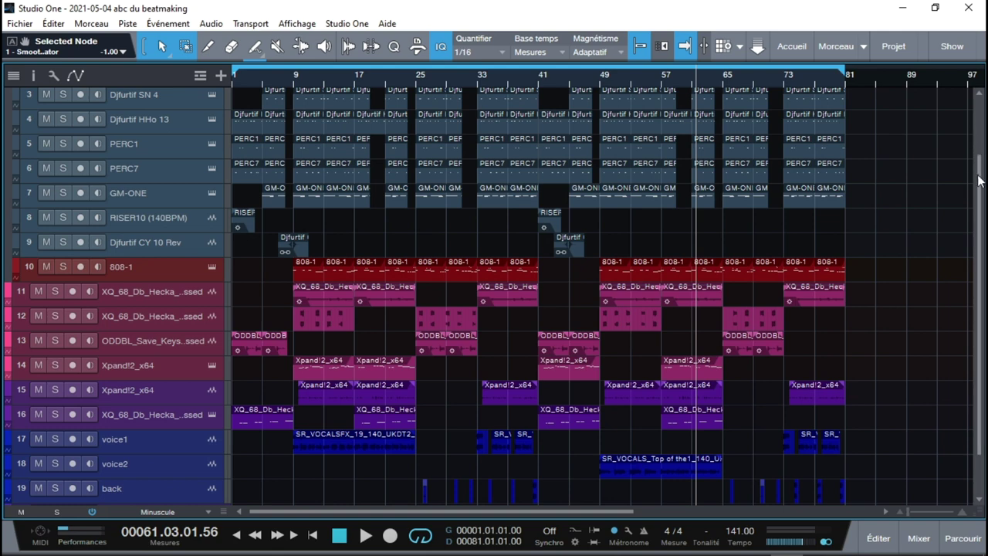
{"action": "left_click_drag", "start_coordinate": [980, 180], "coordinate": [978, 114]}
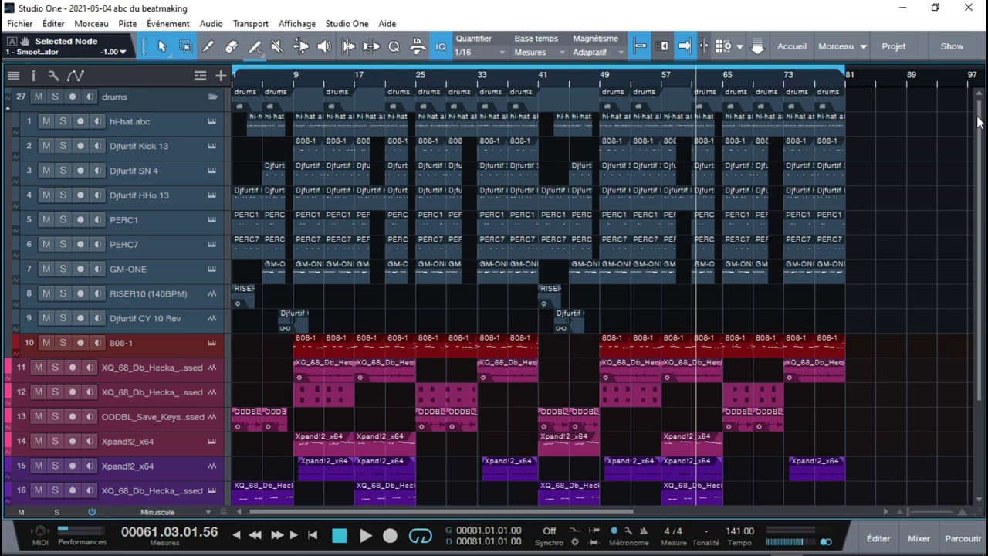
{"action": "left_click", "coordinate": [210, 97]}
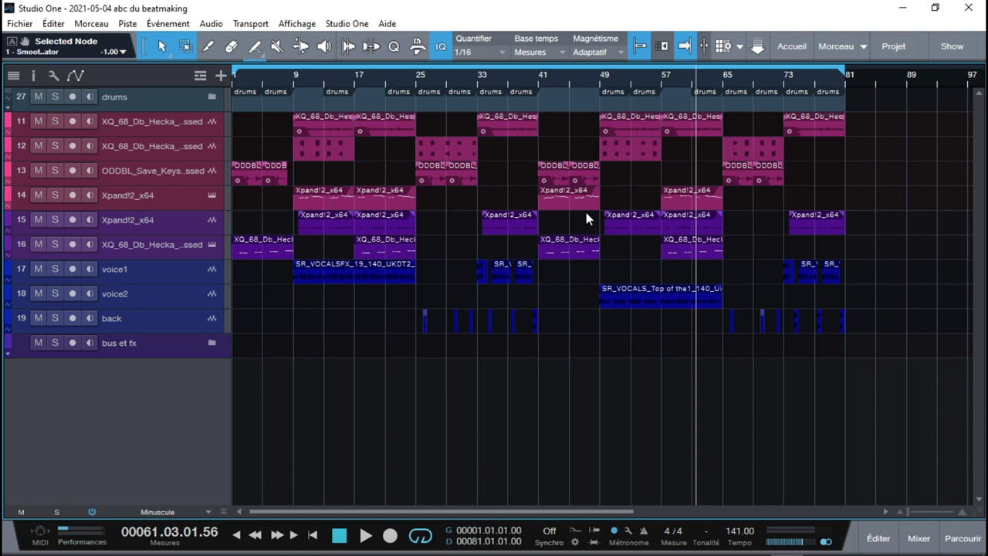
Play the song from the beginning and show the mixer during playback
{"action": "key", "text": "Home"}
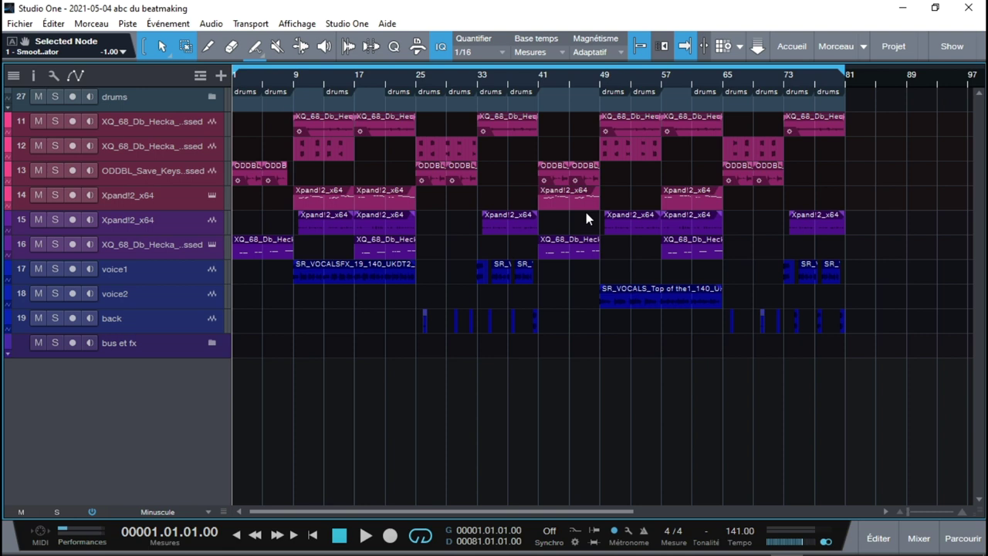
{"action": "key", "text": "space"}
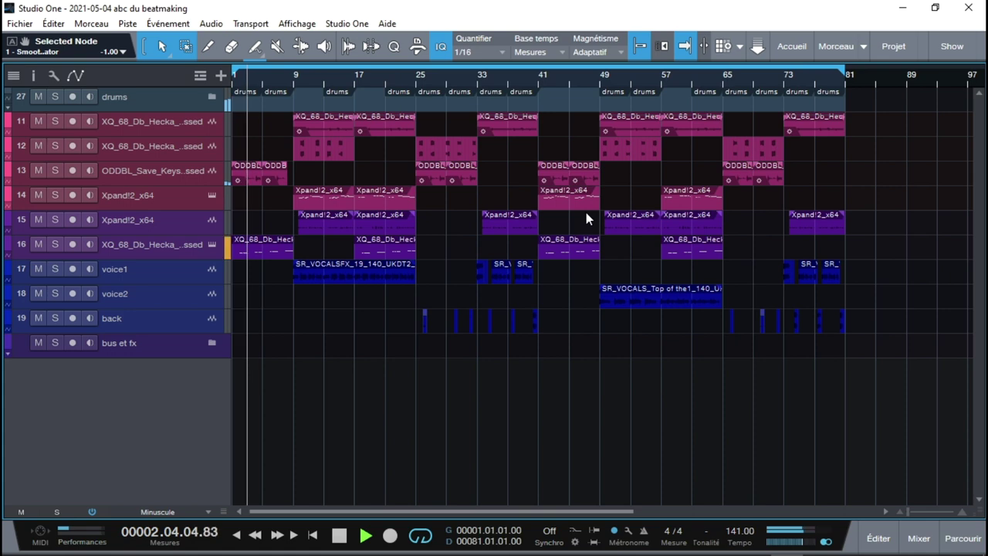
{"action": "key", "text": "F3"}
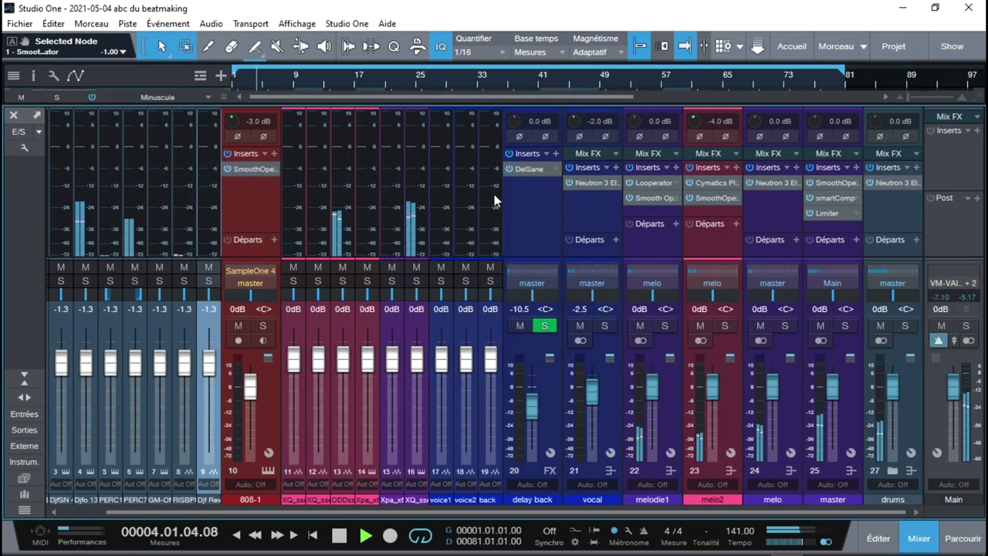
Inspect the SmoothOperator insert on the 808-1 channel during playback, including its curve, and close it
{"action": "left_click", "coordinate": [268, 170]}
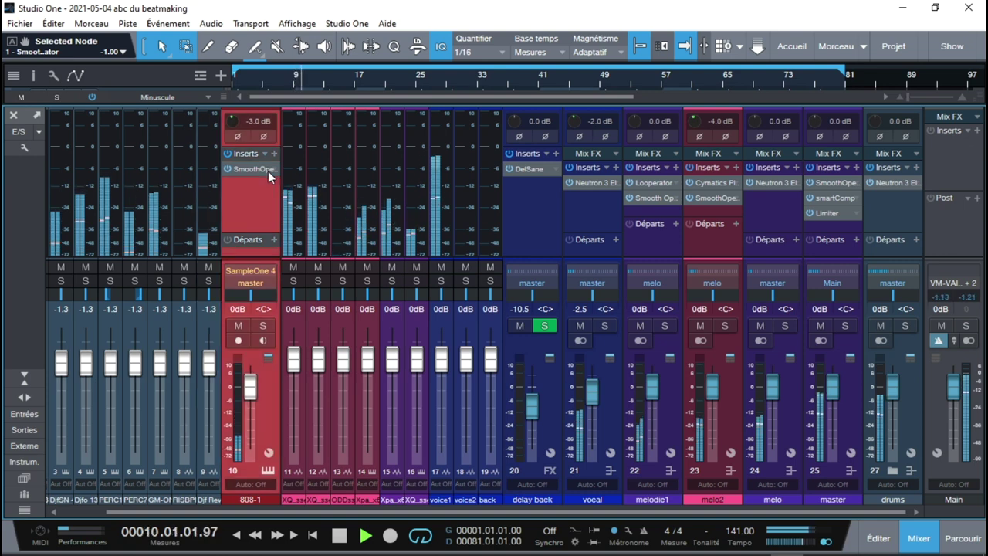
{"action": "left_click", "coordinate": [268, 171]}
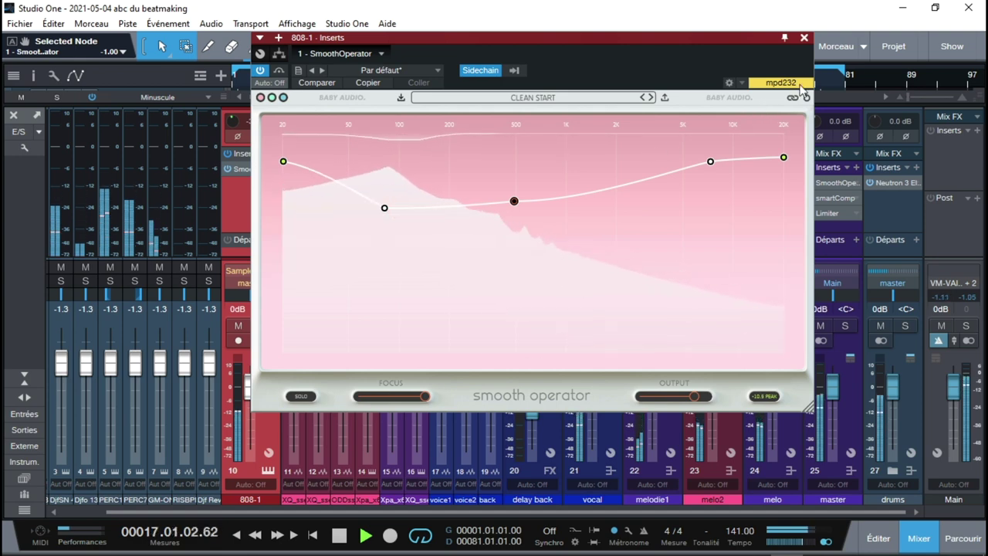
{"action": "left_click", "coordinate": [803, 39]}
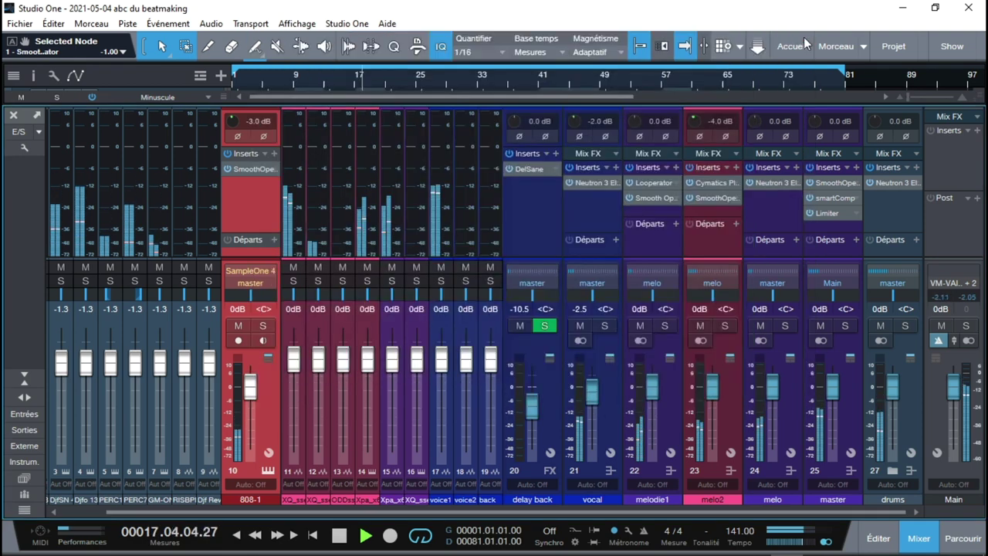
Inspect the Smooth Operator inserts on the melodie1 and melo2 buses during playback, and stop the song
{"action": "left_click", "coordinate": [651, 197]}
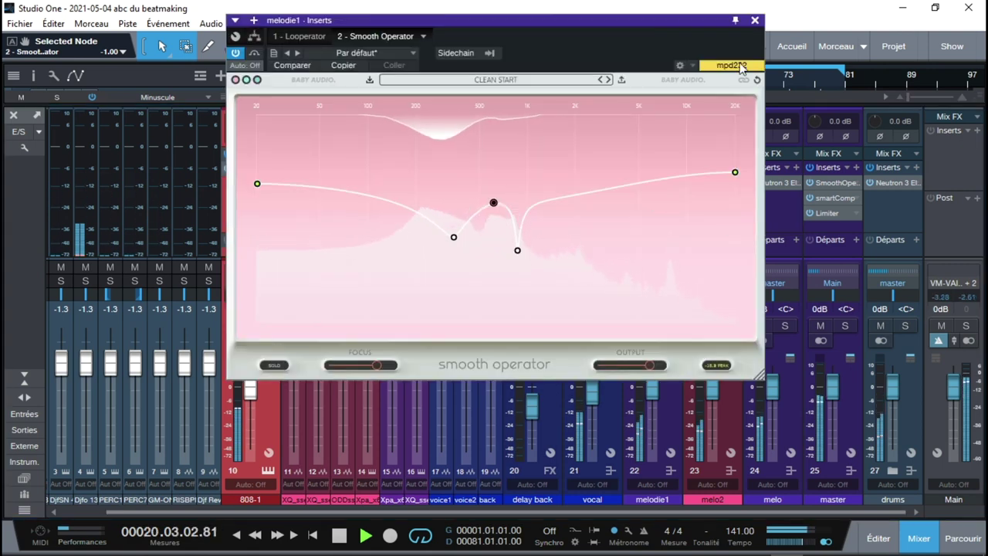
{"action": "left_click_drag", "start_coordinate": [678, 28], "coordinate": [535, 72]}
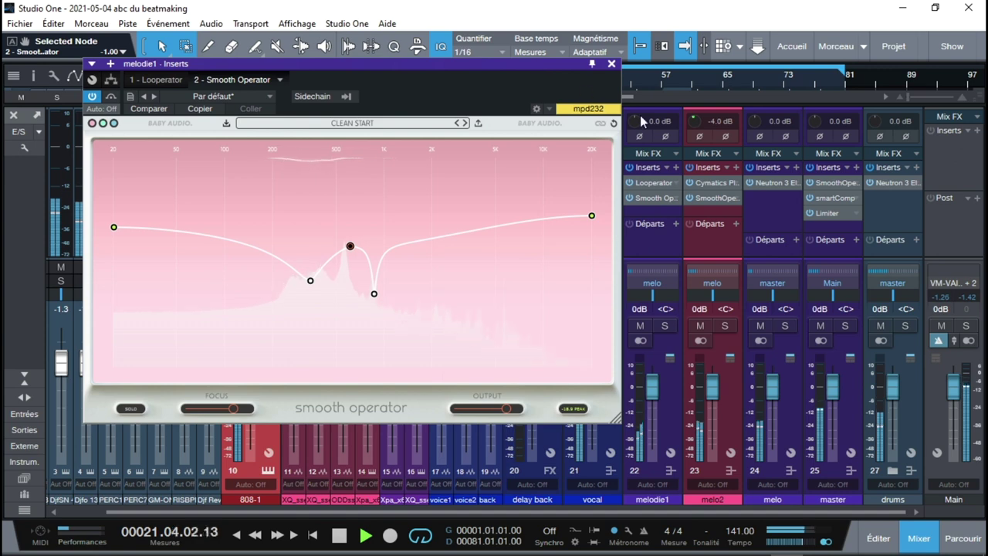
{"action": "left_click", "coordinate": [707, 200]}
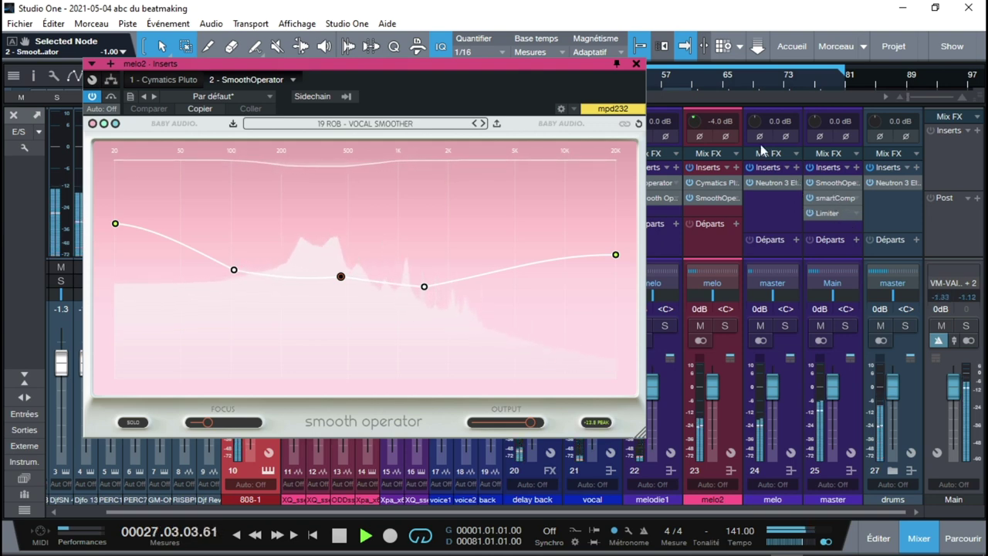
{"action": "left_click", "coordinate": [637, 68]}
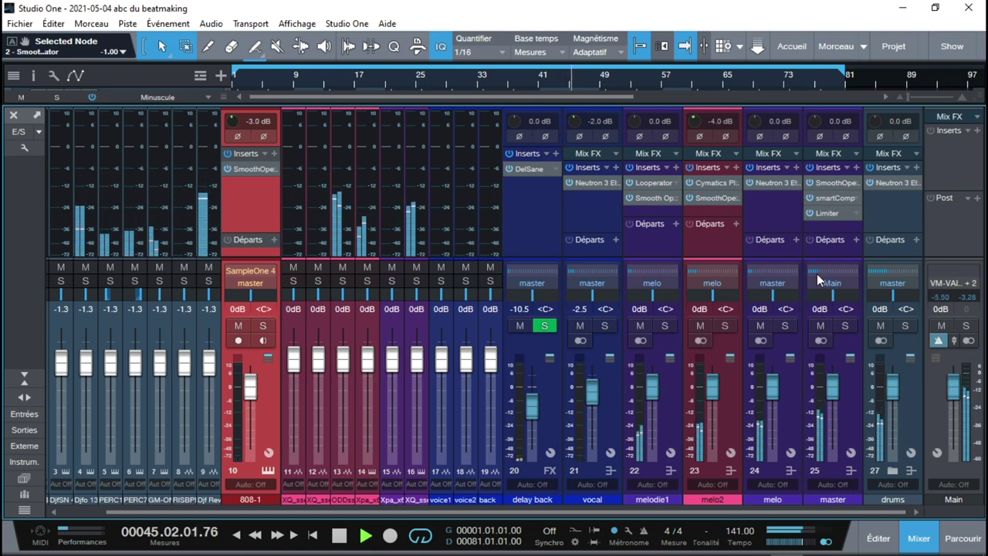
{"action": "key", "text": "space"}
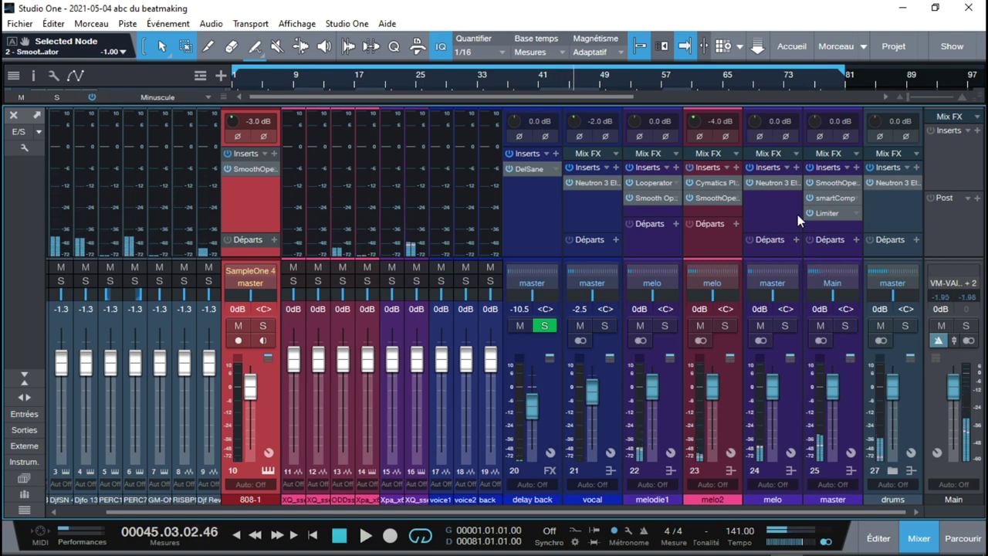
Reduce the mixer's height so that the collapsed drums track shows in the arrangement above it
{"action": "left_click_drag", "start_coordinate": [880, 105], "coordinate": [885, 126]}
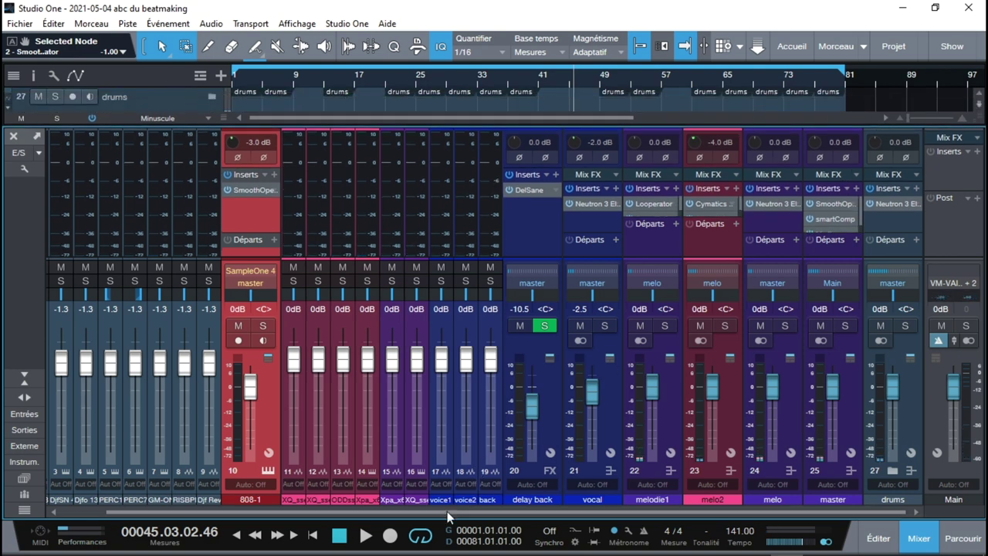
{"action": "scroll", "coordinate": [448, 511], "scroll_direction": "left", "scroll_amount": 2}
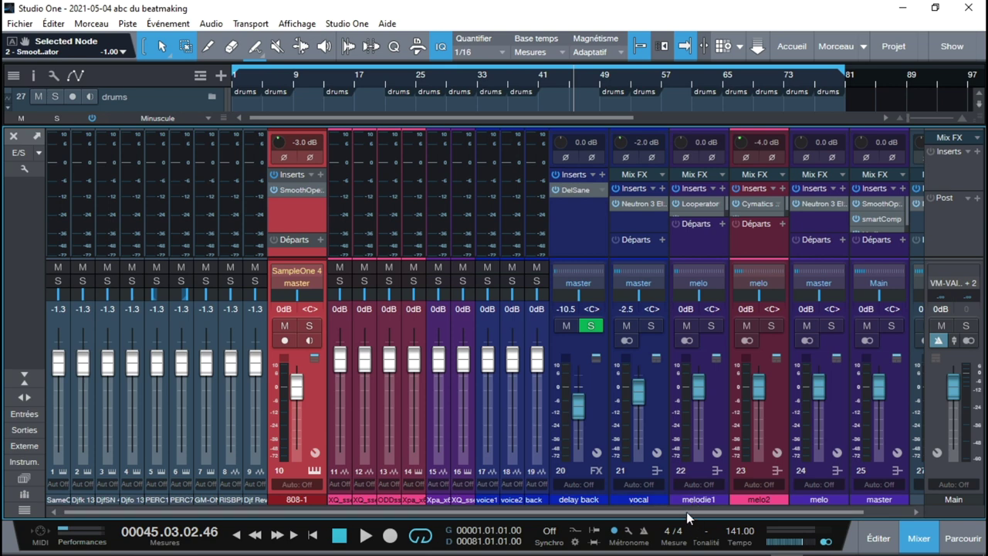
{"action": "scroll", "coordinate": [778, 523], "scroll_direction": "right", "scroll_amount": 2}
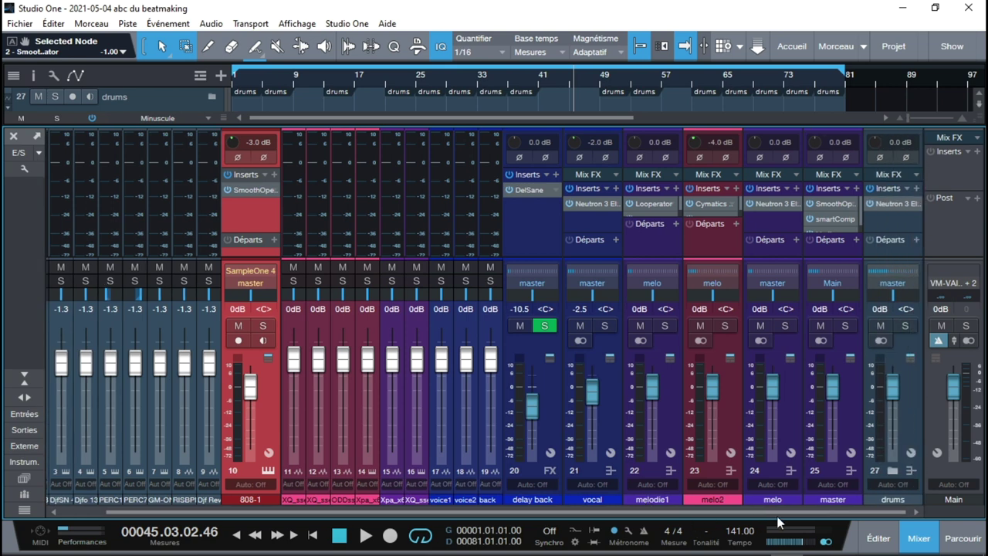
{"action": "left_click", "coordinate": [906, 326]}
{"action": "left_click", "coordinate": [907, 327]}
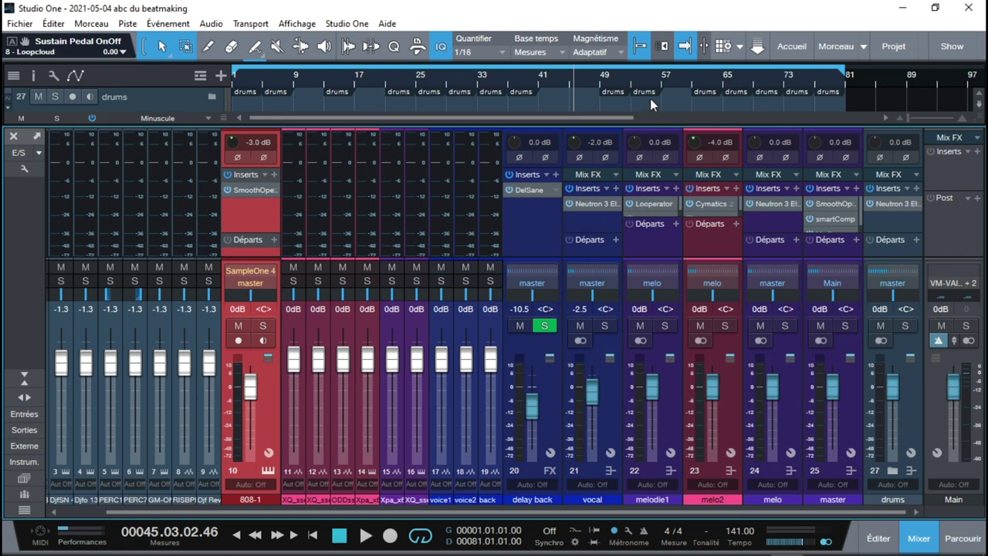
{"action": "left_click_drag", "start_coordinate": [654, 127], "coordinate": [653, 148]}
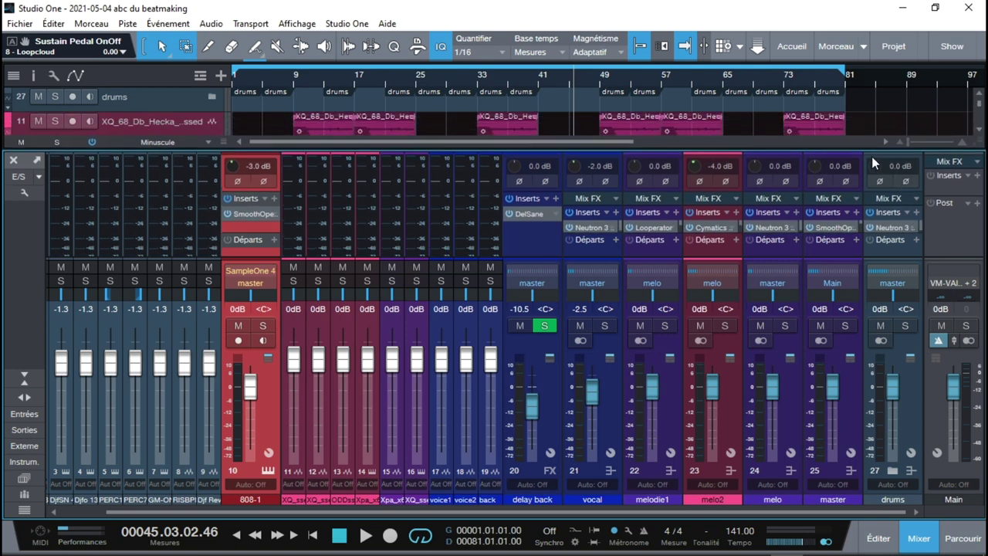
{"action": "left_click_drag", "start_coordinate": [872, 150], "coordinate": [871, 133]}
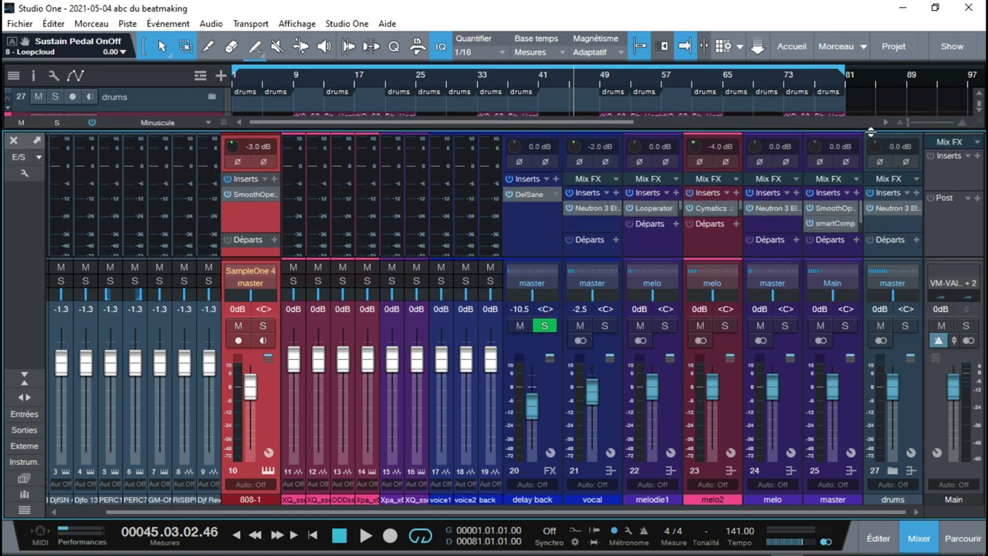
{"action": "scroll", "coordinate": [860, 205], "scroll_direction": "down", "scroll_amount": 1}
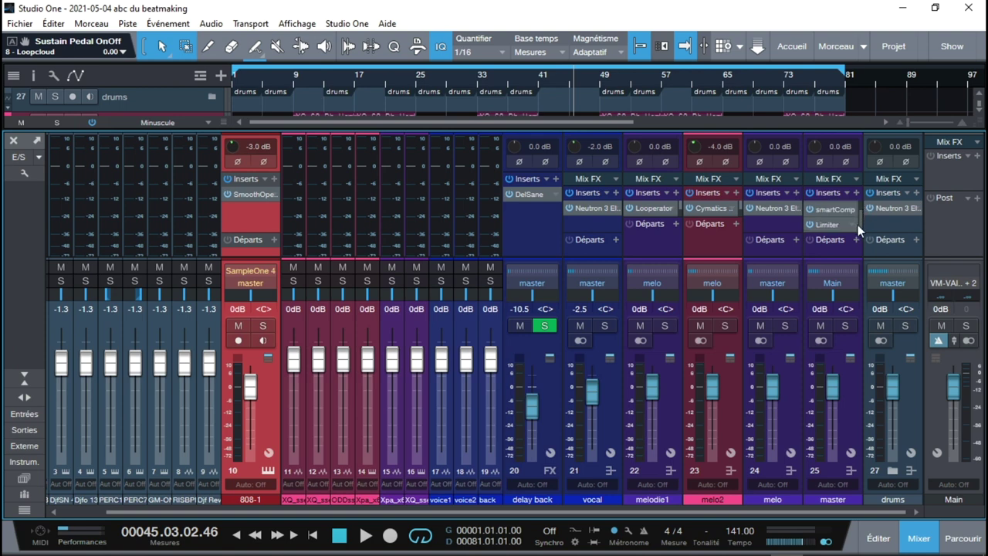
Close the existing SmoothOperator window of the 808-1 channel and insert a second Smooth Operator there from the browser
{"action": "left_click", "coordinate": [241, 193]}
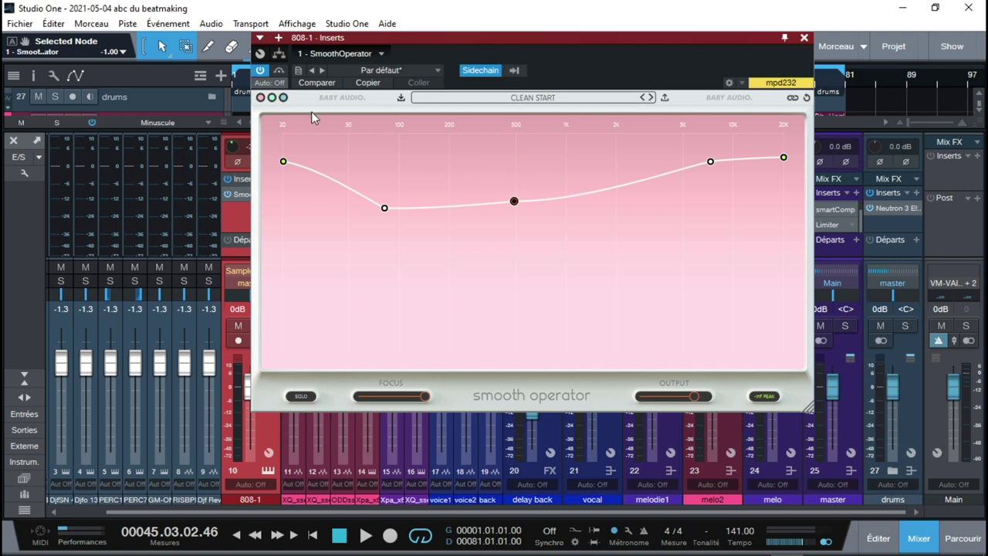
{"action": "key", "text": "ctrl+w"}
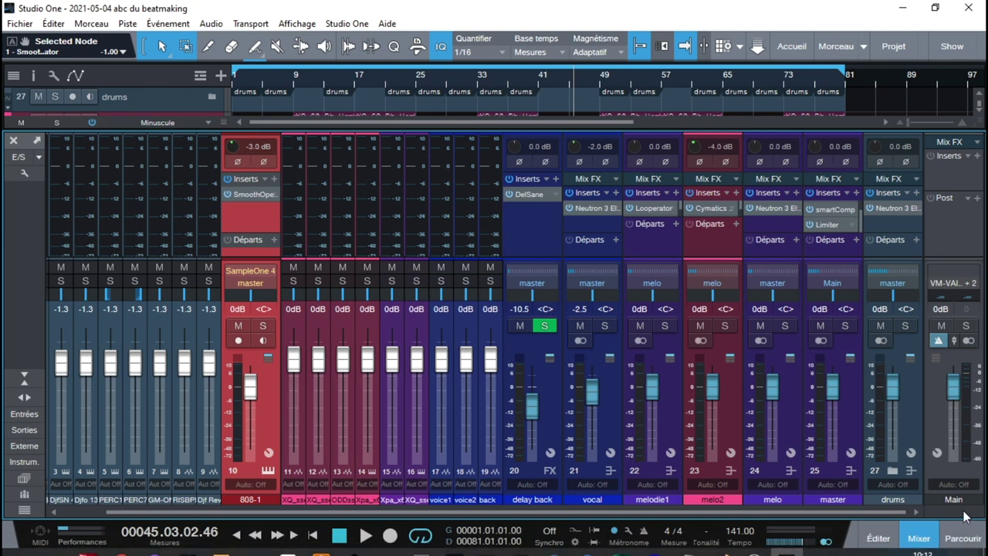
{"action": "left_click", "coordinate": [964, 538]}
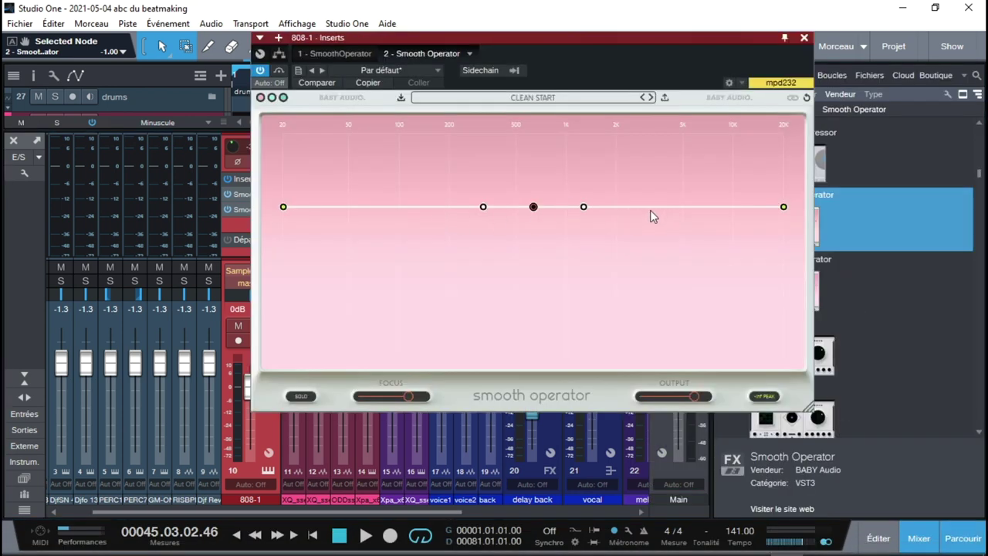
Bypass the second Smooth Operator on the 808-1 channel and reactivate it
{"action": "left_click", "coordinate": [274, 98]}
{"action": "left_click", "coordinate": [260, 71]}
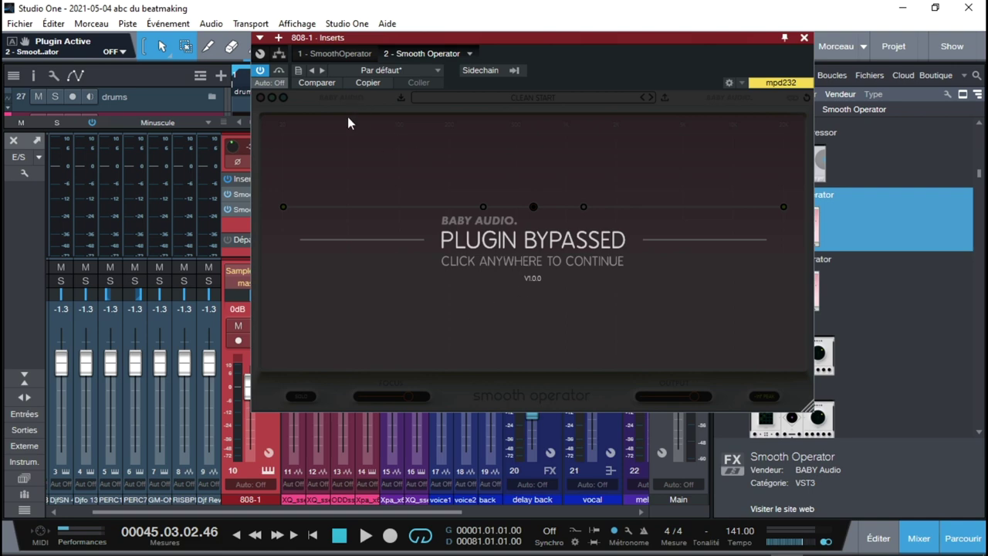
{"action": "left_click", "coordinate": [346, 97]}
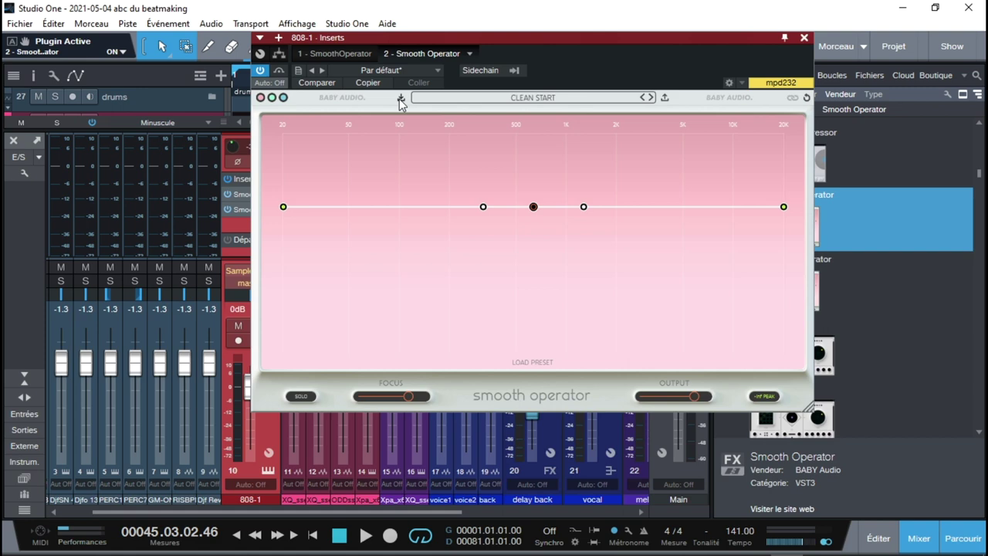
Browse the factory preset list of the second Smooth Operator and close it without choosing a preset
{"action": "left_click", "coordinate": [580, 99]}
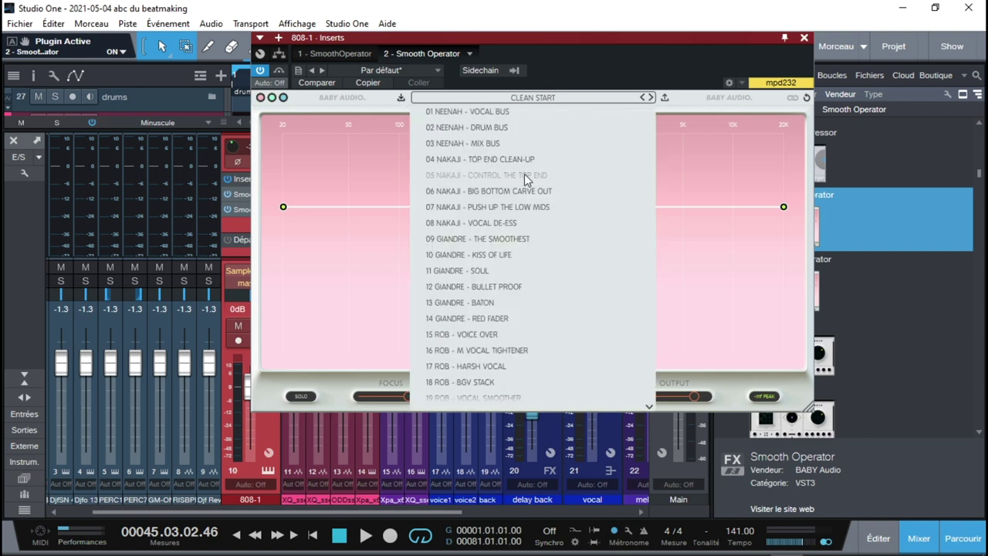
{"action": "mouse_move", "coordinate": [650, 408]}
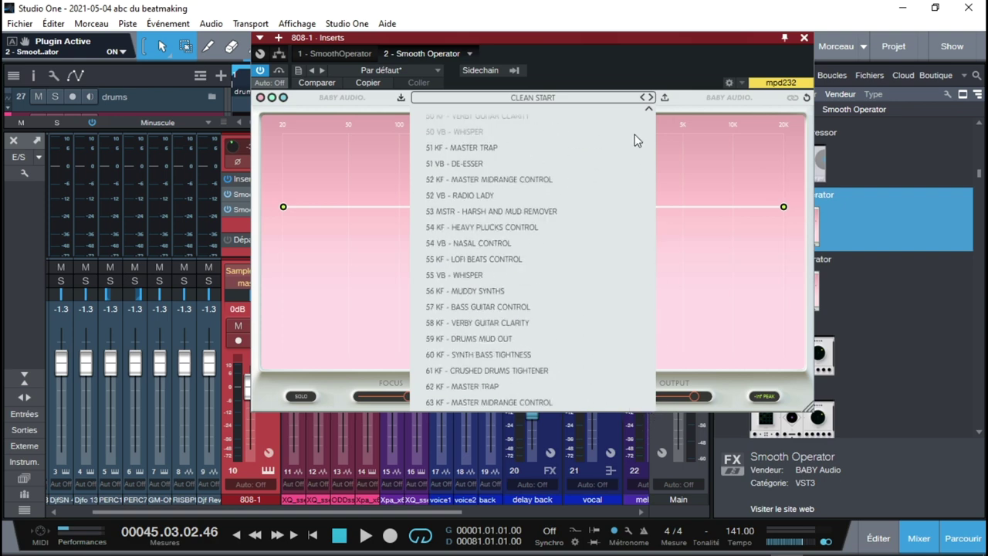
{"action": "mouse_move", "coordinate": [647, 108]}
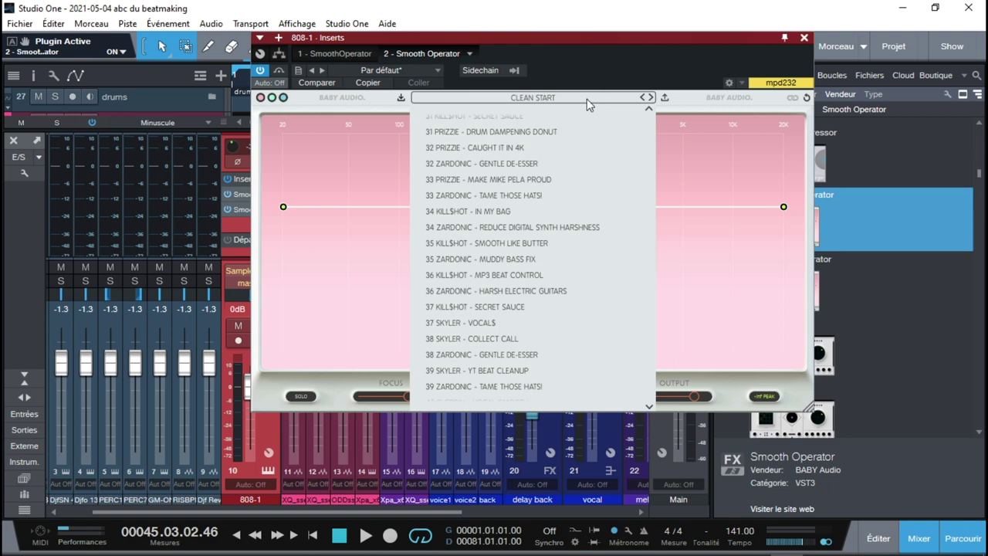
{"action": "left_click", "coordinate": [687, 108]}
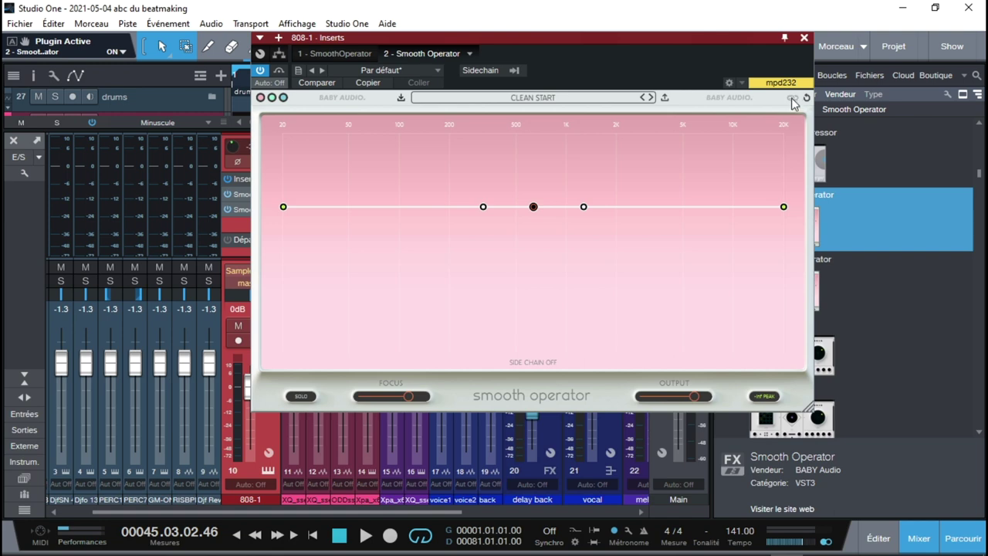
Enable the host sidechain input for the second Smooth Operator and open its source list, closing it without choosing a channel
{"action": "left_click", "coordinate": [493, 71]}
{"action": "left_click", "coordinate": [494, 71]}
{"action": "left_click", "coordinate": [513, 70]}
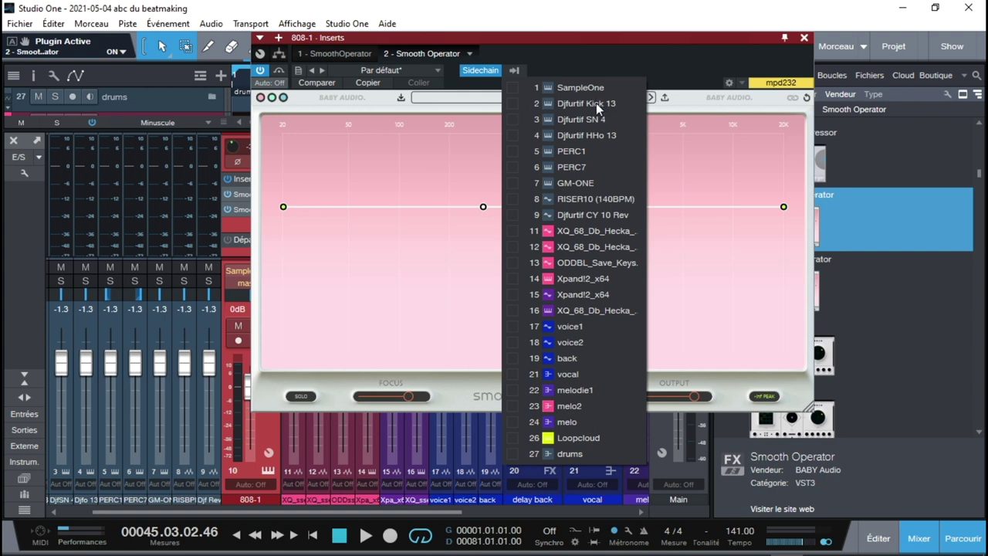
{"action": "left_click", "coordinate": [661, 68]}
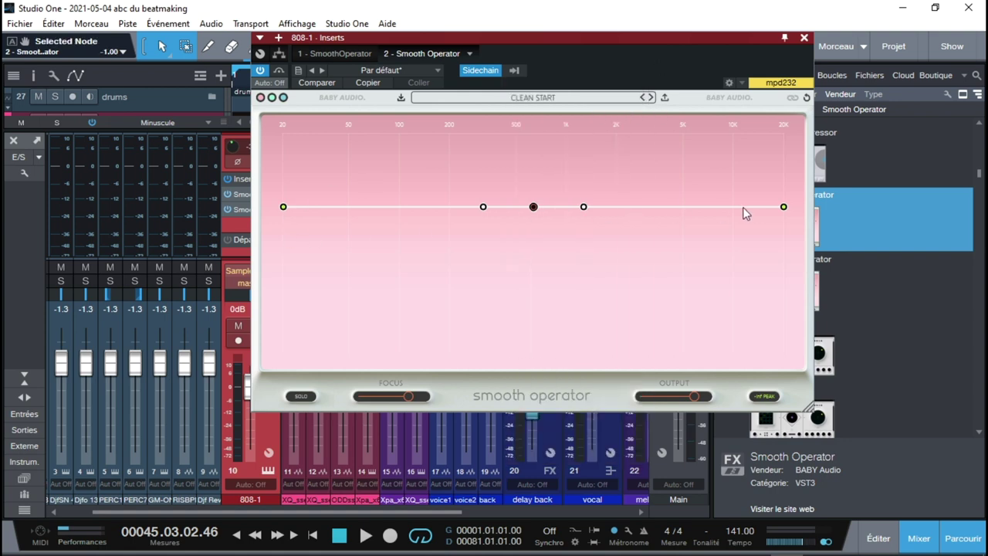
Lower the centre node of the curve slightly and raise the 20 Hz and 20 kHz end nodes high above it
{"action": "left_click", "coordinate": [532, 213]}
{"action": "mouse_move", "coordinate": [534, 209]}
{"action": "left_mouse_down"}
{"action": "mouse_move", "coordinate": [538, 236]}
{"action": "mouse_move", "coordinate": [521, 223]}
{"action": "mouse_move", "coordinate": [542, 225]}
{"action": "mouse_move", "coordinate": [532, 216]}
{"action": "mouse_move", "coordinate": [531, 235]}
{"action": "mouse_move", "coordinate": [528, 212]}
{"action": "mouse_move", "coordinate": [530, 224]}
{"action": "left_mouse_up"}
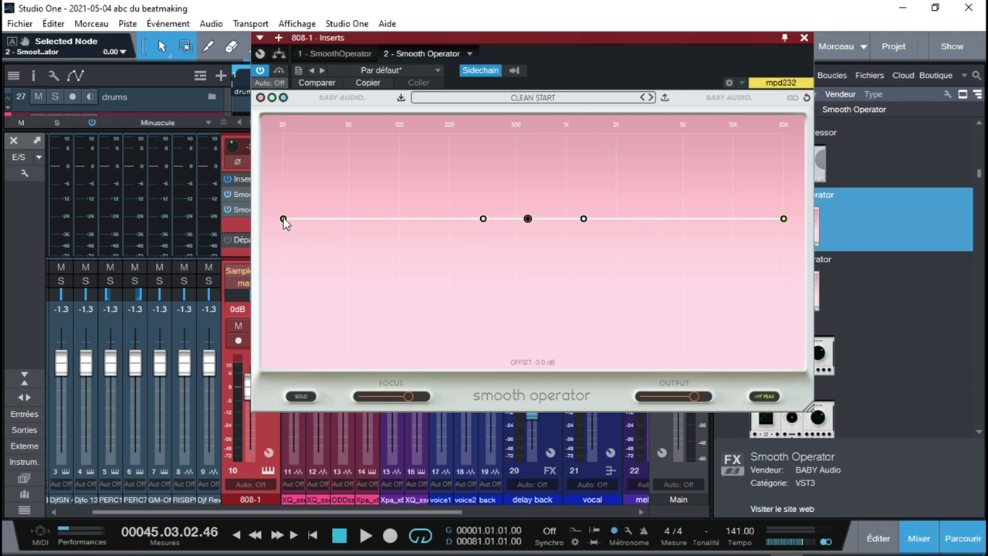
{"action": "left_click_drag", "start_coordinate": [283, 220], "coordinate": [277, 152]}
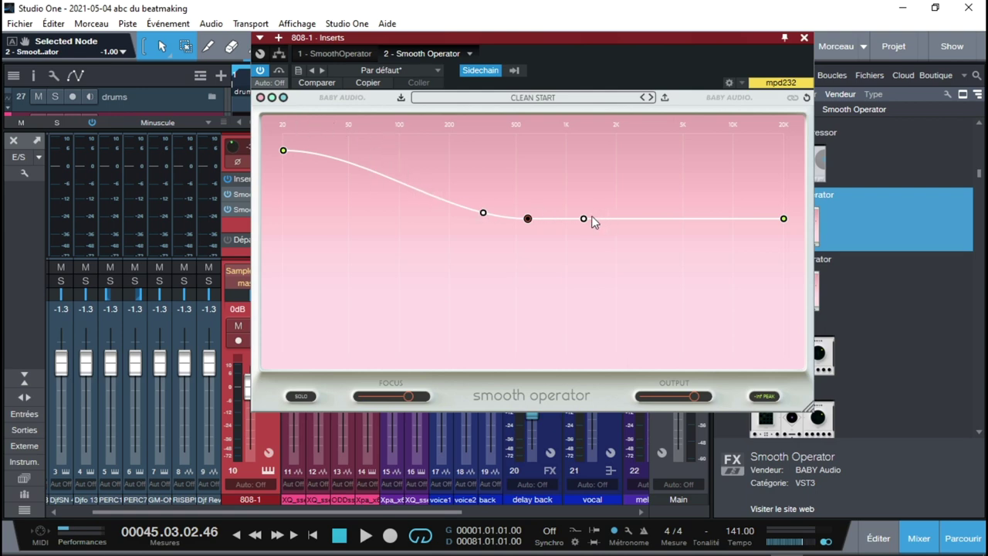
{"action": "left_click_drag", "start_coordinate": [784, 220], "coordinate": [784, 135]}
{"action": "left_click_drag", "start_coordinate": [284, 150], "coordinate": [284, 134]}
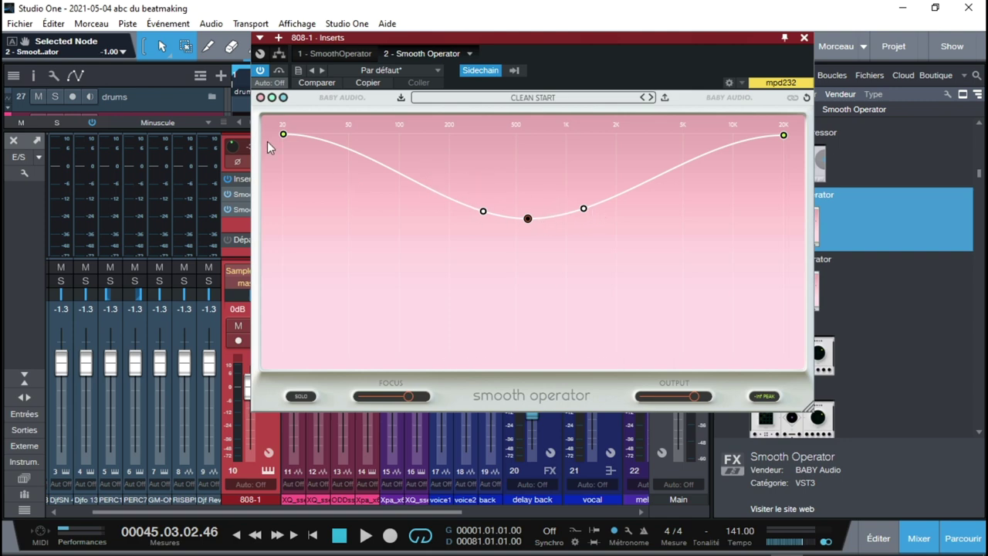
Pull the low half of the curve well below the centre, lowering the 20 Hz node and dipping the left peak node
{"action": "left_click_drag", "start_coordinate": [278, 137], "coordinate": [272, 377]}
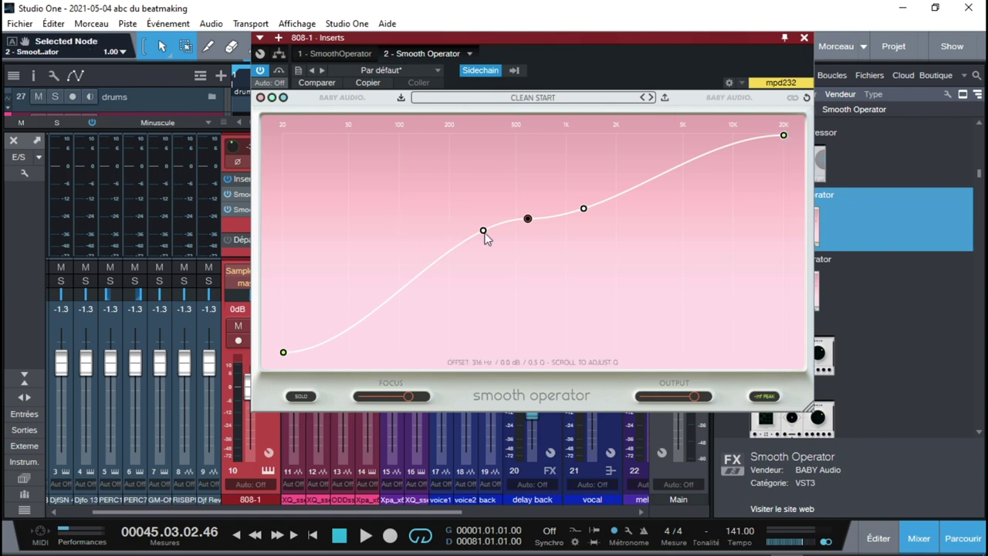
{"action": "left_click_drag", "start_coordinate": [483, 232], "coordinate": [468, 302]}
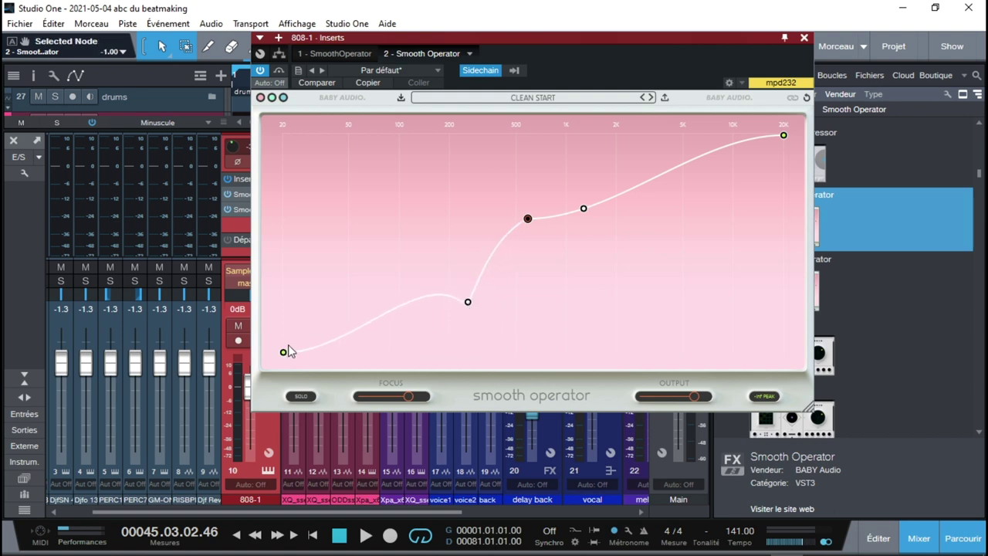
{"action": "left_click_drag", "start_coordinate": [283, 355], "coordinate": [284, 294]}
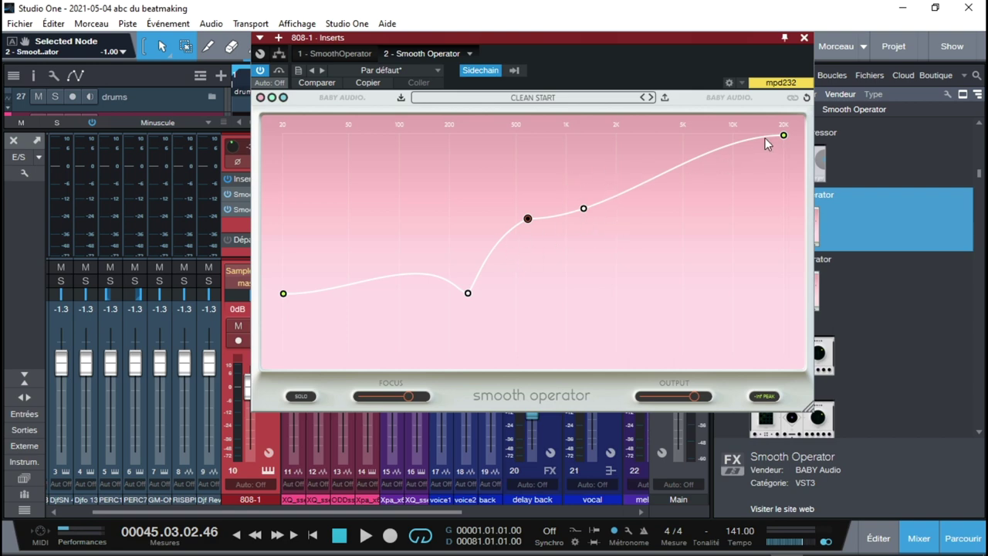
Raise the right peak node to just below 10 kHz and shift the centre node up to slightly above 1 kHz
{"action": "left_click_drag", "start_coordinate": [586, 209], "coordinate": [721, 134]}
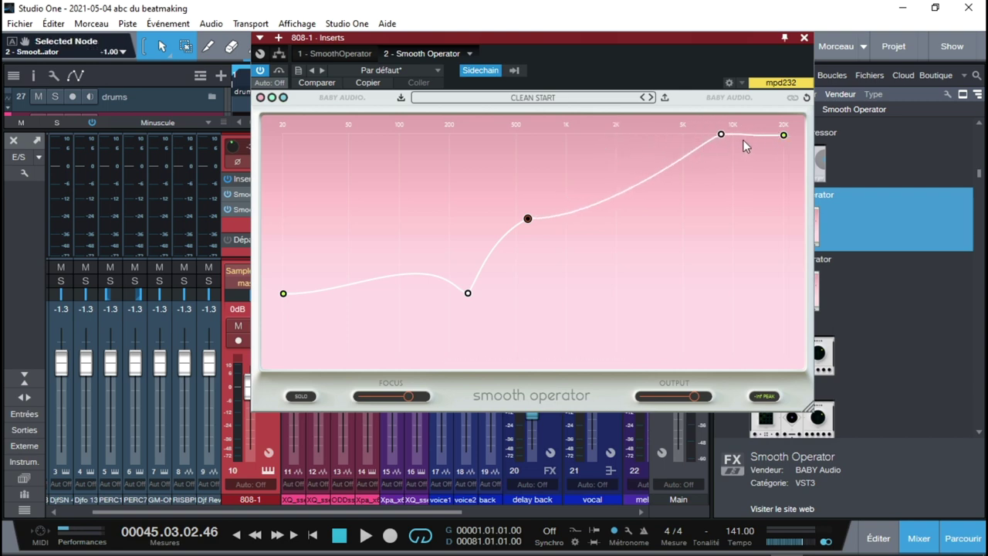
{"action": "left_click_drag", "start_coordinate": [528, 219], "coordinate": [566, 149]}
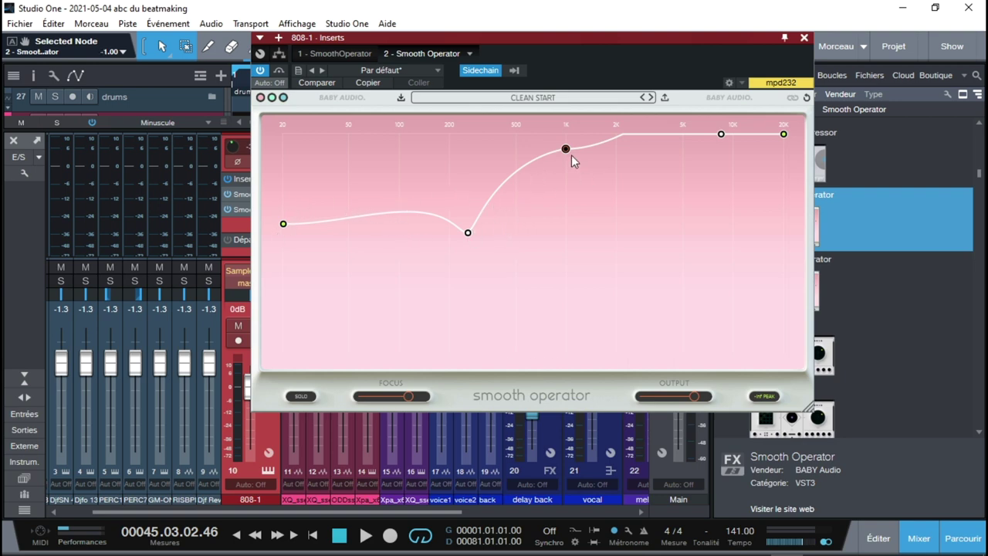
{"action": "mouse_move", "coordinate": [568, 151]}
{"action": "left_mouse_down"}
{"action": "mouse_move", "coordinate": [573, 186]}
{"action": "mouse_move", "coordinate": [577, 157]}
{"action": "left_mouse_up"}
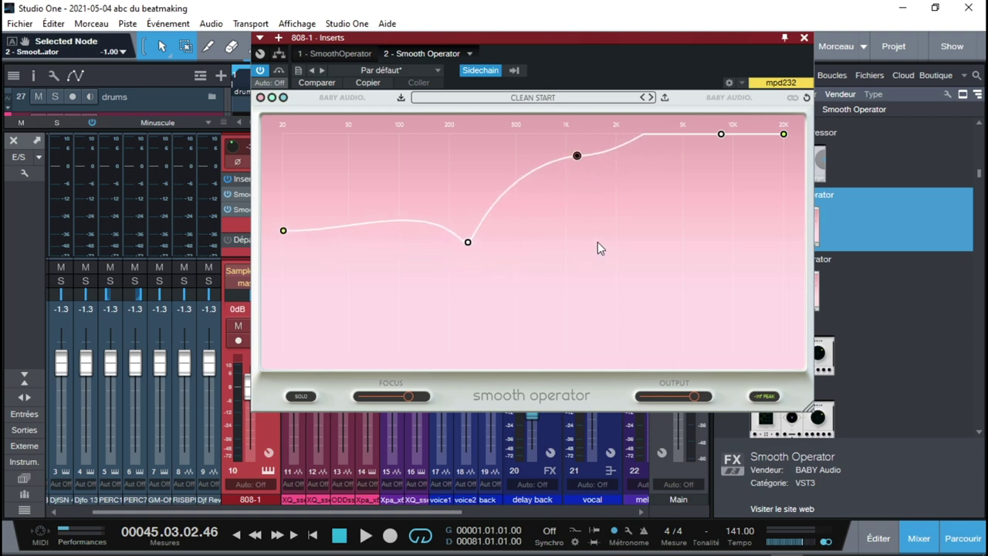
Move the left peak node to about 158 Hz and pull the right peak down into a dip between 5 and 10 kHz
{"action": "left_click_drag", "start_coordinate": [467, 242], "coordinate": [438, 237]}
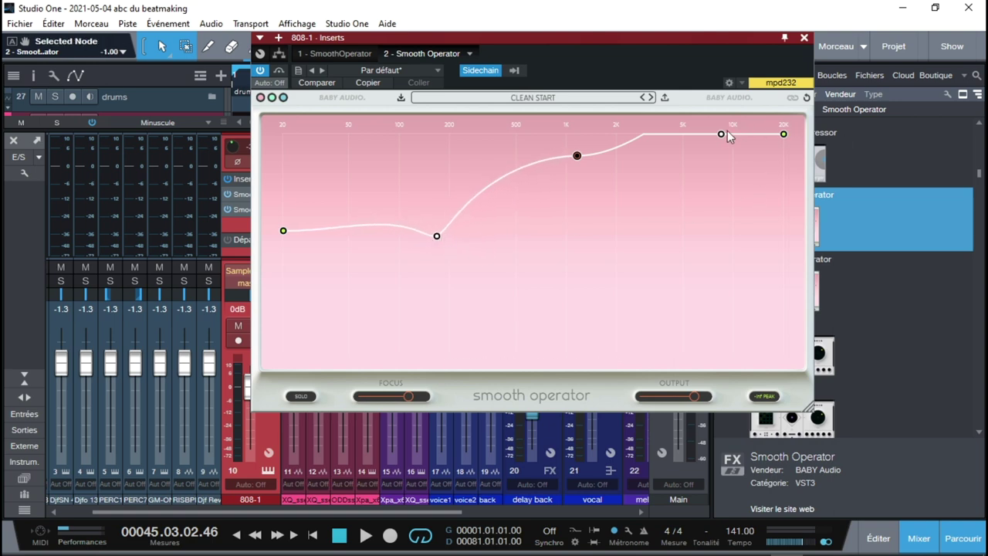
{"action": "left_click_drag", "start_coordinate": [721, 135], "coordinate": [689, 254]}
{"action": "mouse_move", "coordinate": [434, 237]}
{"action": "left_mouse_down"}
{"action": "mouse_move", "coordinate": [417, 245]}
{"action": "mouse_move", "coordinate": [434, 241]}
{"action": "left_mouse_up"}
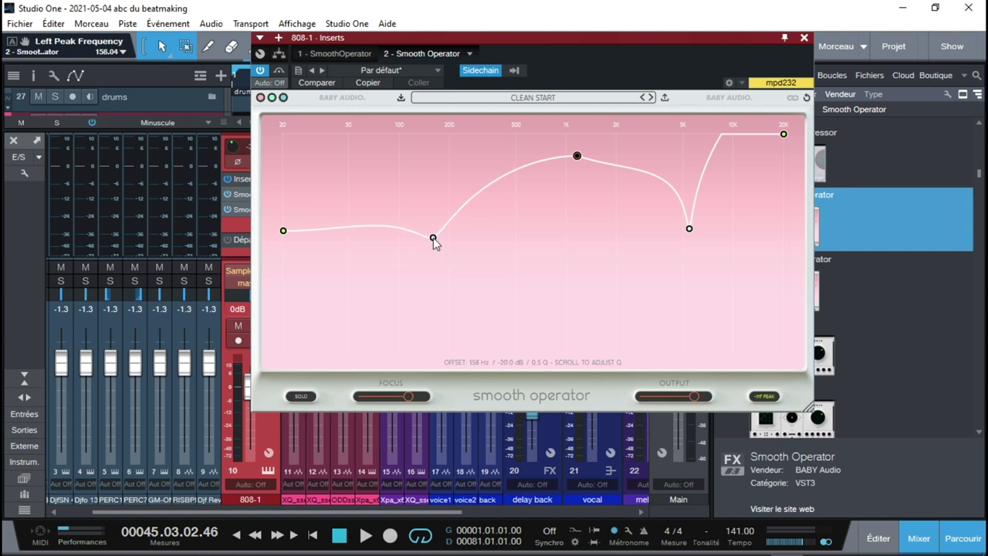
Vary the left peak's Q down to 0.2 and back to a narrow notch, and move the peak just above 200 Hz
{"action": "scroll", "coordinate": [433, 239], "scroll_direction": "up", "scroll_amount": 5}
{"action": "scroll", "coordinate": [435, 243], "scroll_direction": "up", "scroll_amount": 4}
{"action": "scroll", "coordinate": [434, 243], "scroll_direction": "up", "scroll_amount": 3}
{"action": "scroll", "coordinate": [435, 243], "scroll_direction": "up", "scroll_amount": 3}
{"action": "scroll", "coordinate": [435, 243], "scroll_direction": "down", "scroll_amount": 8}
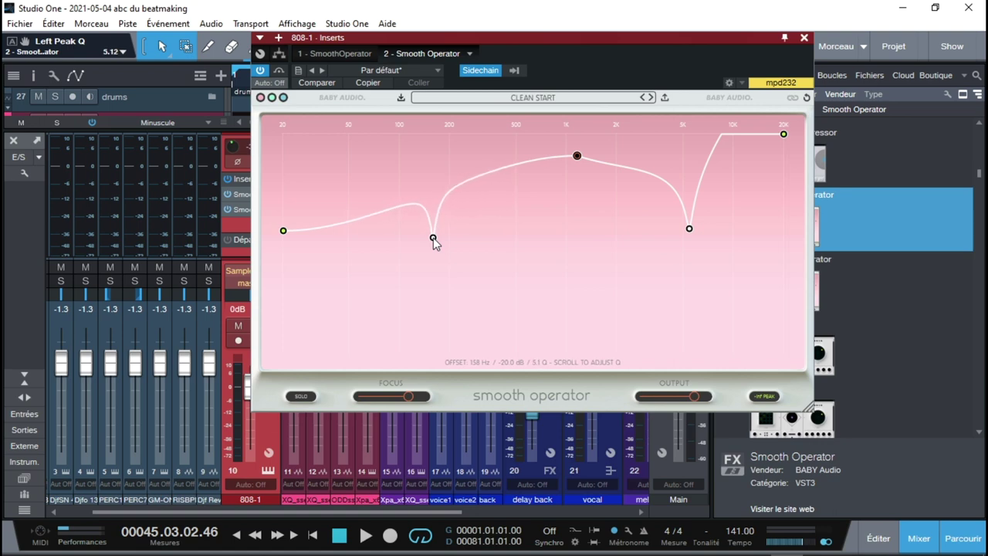
{"action": "scroll", "coordinate": [434, 242], "scroll_direction": "down", "scroll_amount": 6}
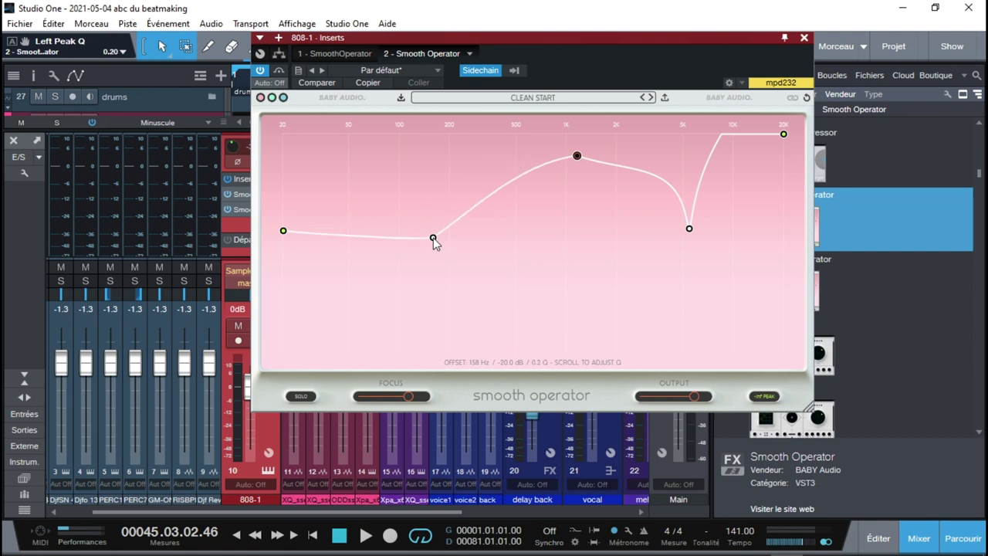
{"action": "scroll", "coordinate": [435, 244], "scroll_direction": "up", "scroll_amount": 8}
{"action": "mouse_move", "coordinate": [434, 244]}
{"action": "left_mouse_down"}
{"action": "mouse_move", "coordinate": [412, 274]}
{"action": "mouse_move", "coordinate": [463, 257]}
{"action": "mouse_move", "coordinate": [449, 274]}
{"action": "mouse_move", "coordinate": [415, 260]}
{"action": "mouse_move", "coordinate": [453, 245]}
{"action": "left_mouse_up"}
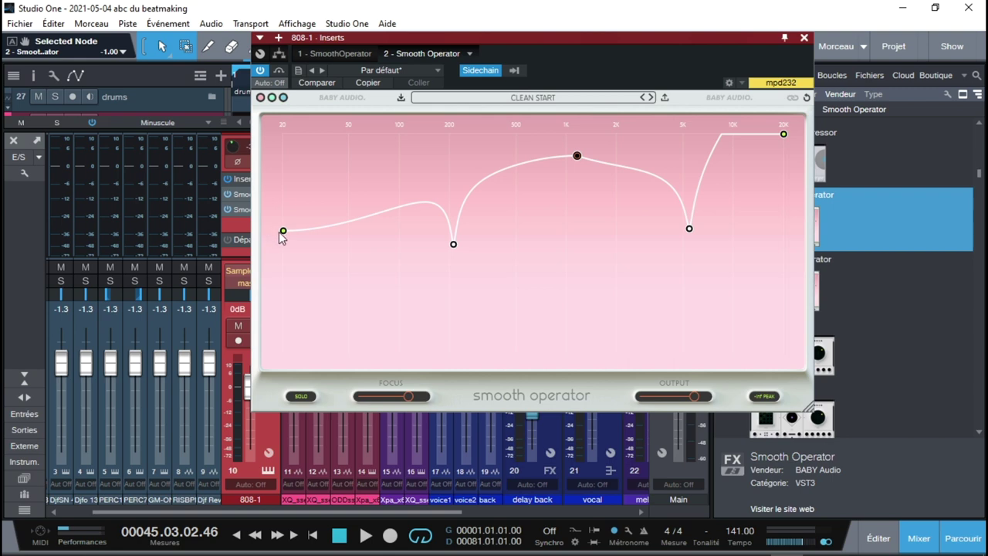
Sweep Focus to its maximum and back to 64 %, try the output meter mode and close the plug-in window
{"action": "left_click", "coordinate": [784, 134]}
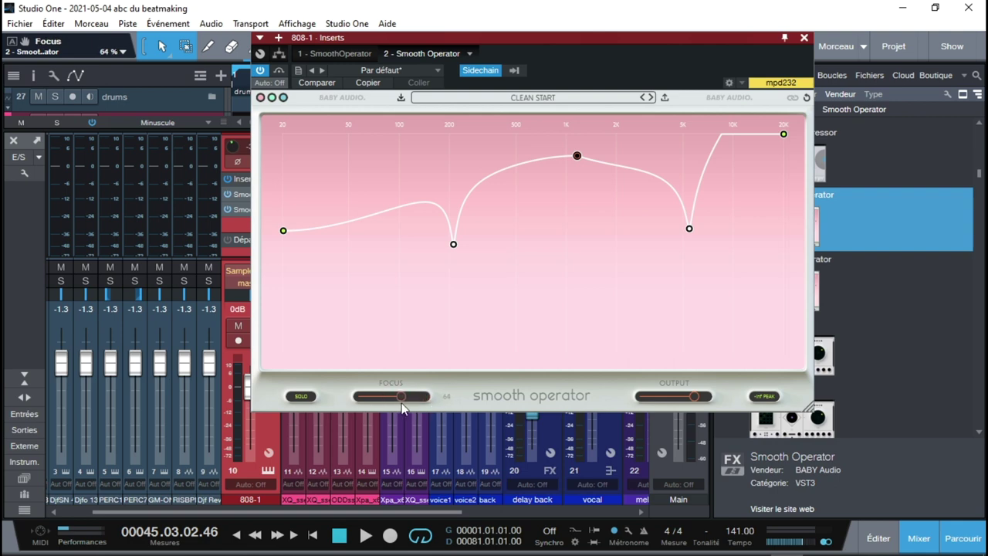
{"action": "left_click_drag", "start_coordinate": [400, 402], "coordinate": [300, 394]}
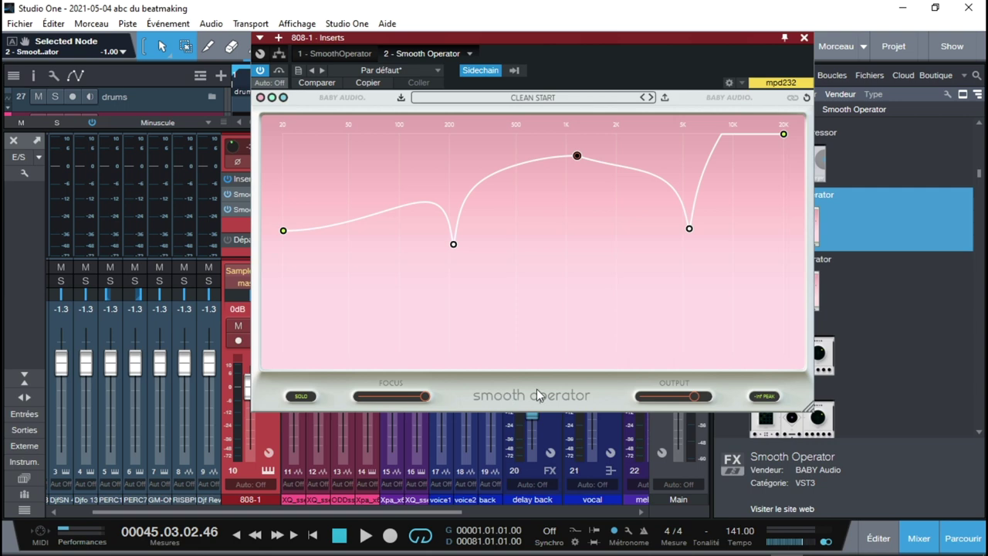
{"action": "left_click_drag", "start_coordinate": [423, 403], "coordinate": [400, 400]}
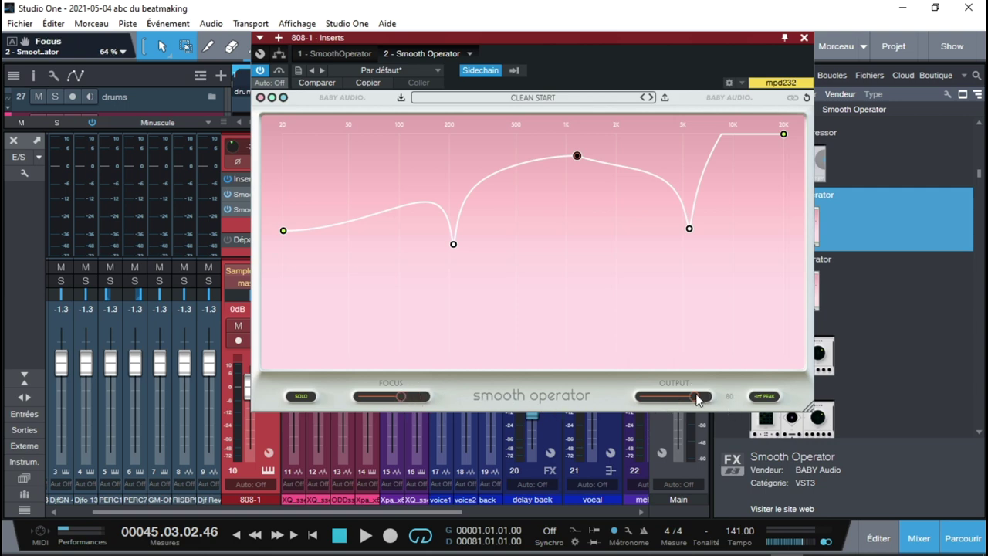
{"action": "left_click", "coordinate": [766, 397]}
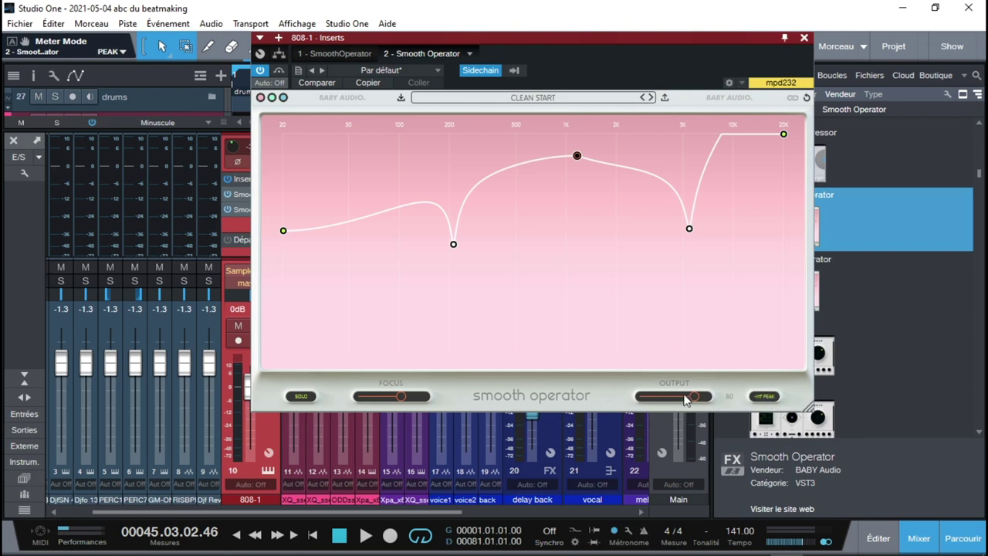
{"action": "left_click", "coordinate": [804, 38]}
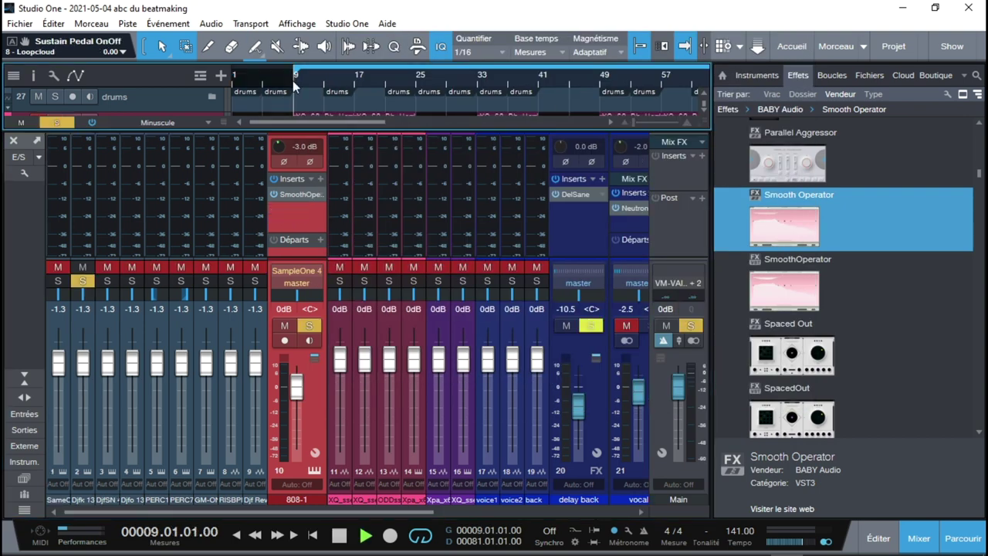
Play the soloed kick and 808 from bar 9 and check the sidechain source of the 808-1 channel's SmoothOperator
{"action": "key", "text": "space"}
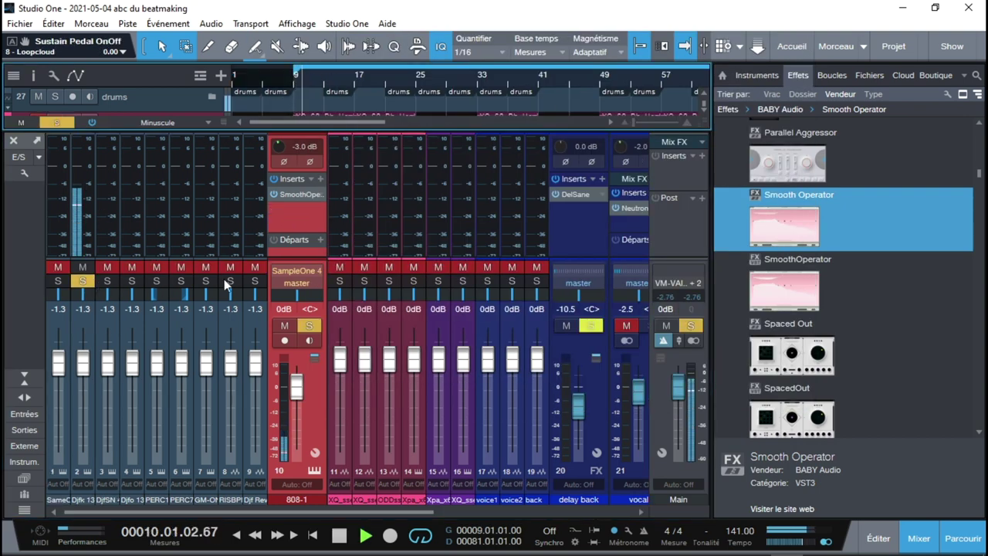
{"action": "left_click", "coordinate": [298, 194]}
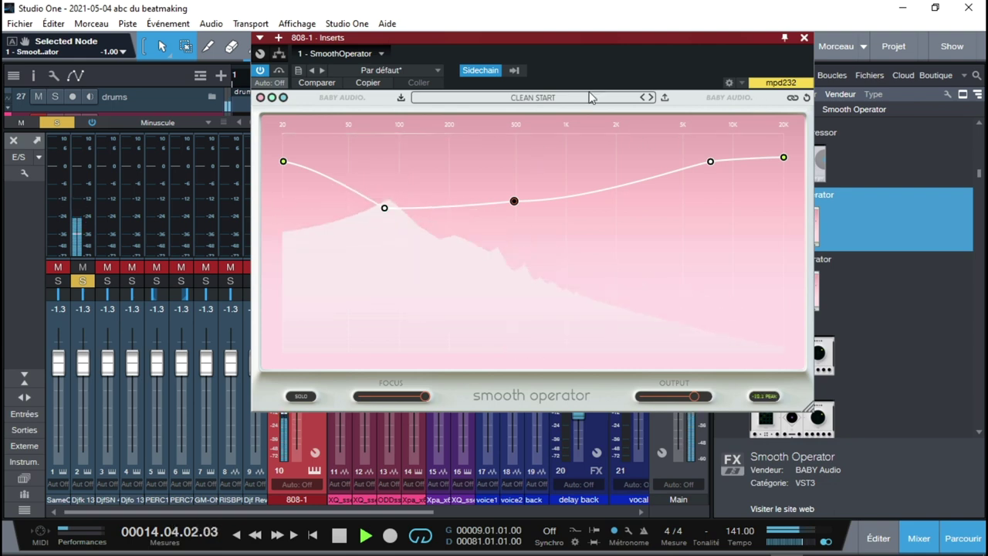
{"action": "left_click", "coordinate": [515, 71]}
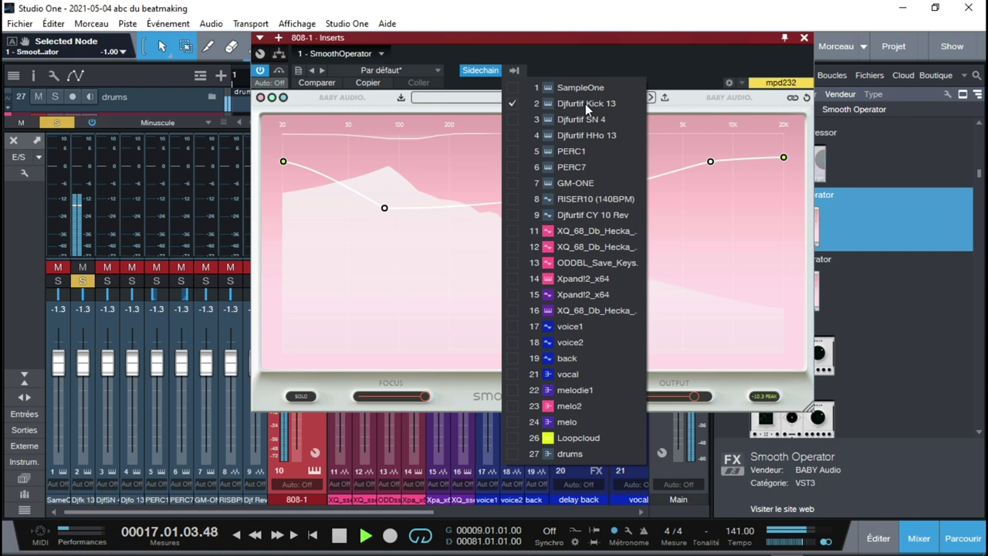
{"action": "left_click", "coordinate": [526, 68]}
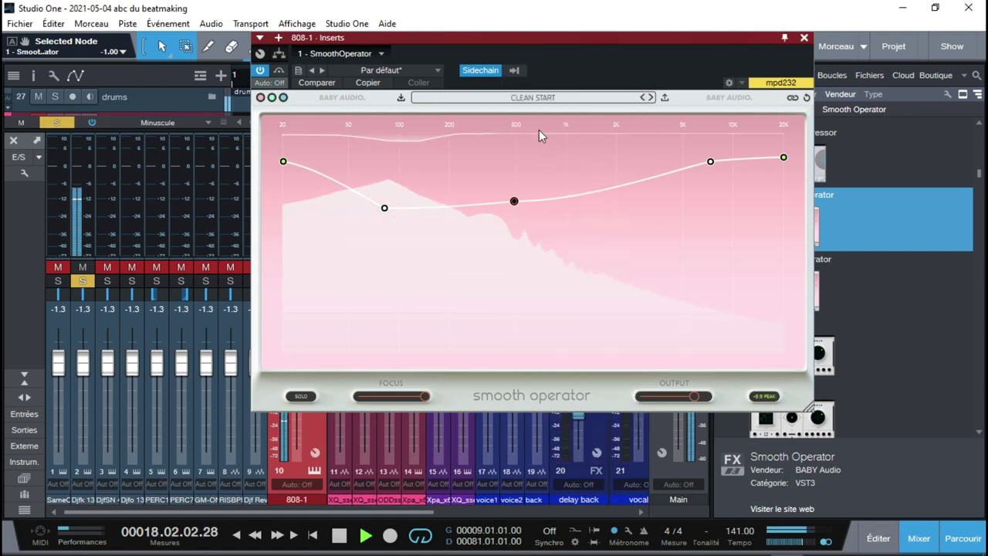
Compare the 808 with the plug-in's own side chain switched off and on during playback, leaving it on
{"action": "left_click", "coordinate": [793, 98]}
{"action": "left_click", "coordinate": [793, 99]}
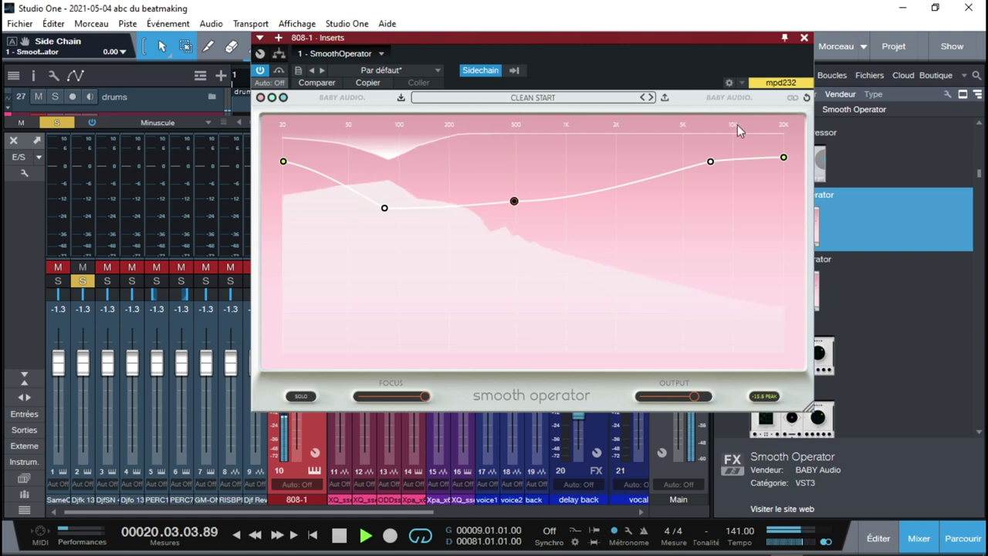
{"action": "left_click", "coordinate": [793, 98]}
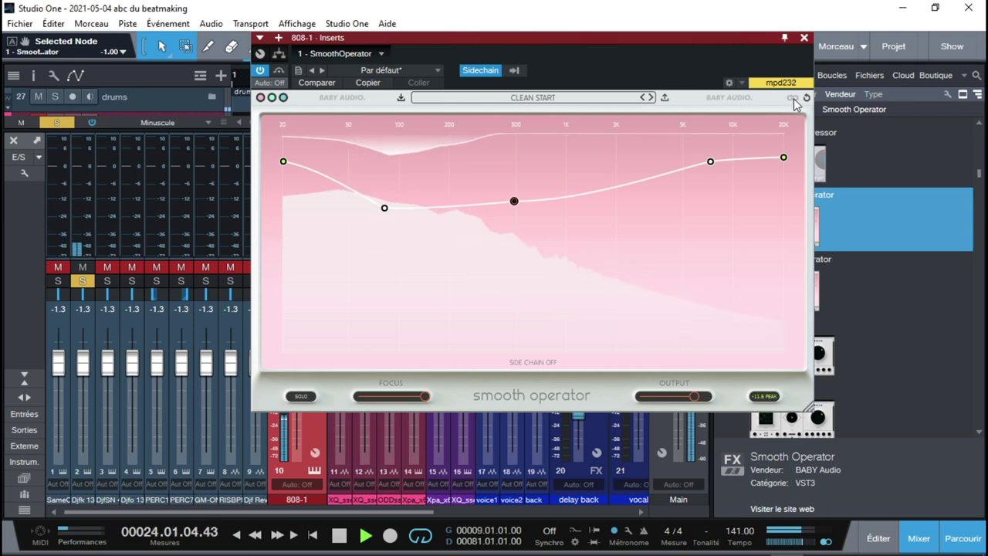
{"action": "left_click", "coordinate": [793, 98]}
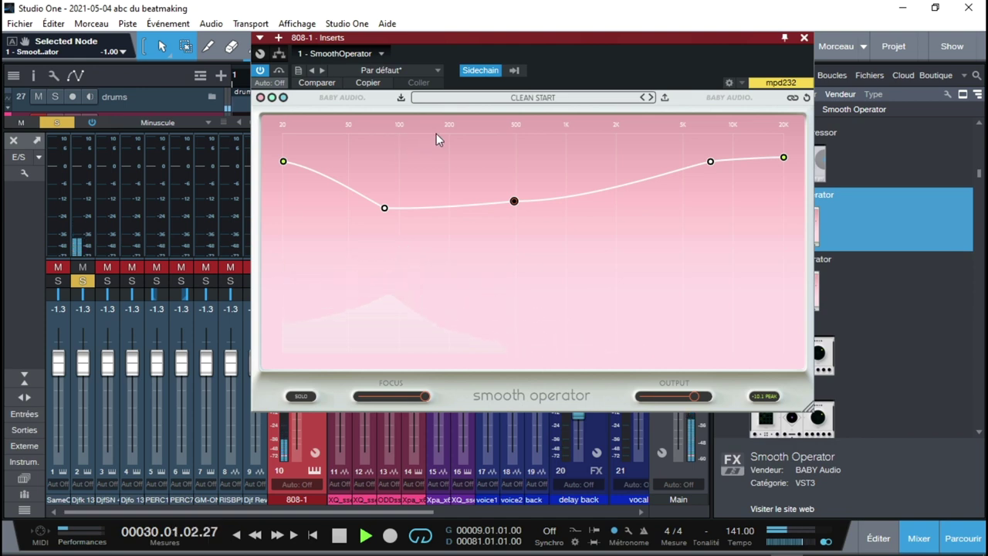
Lower the overall threshold to about -79.8 dB with the centre node during playback and bring it back up to about -39.8 dB
{"action": "left_click", "coordinate": [514, 203]}
{"action": "left_click_drag", "start_coordinate": [514, 202], "coordinate": [526, 304]}
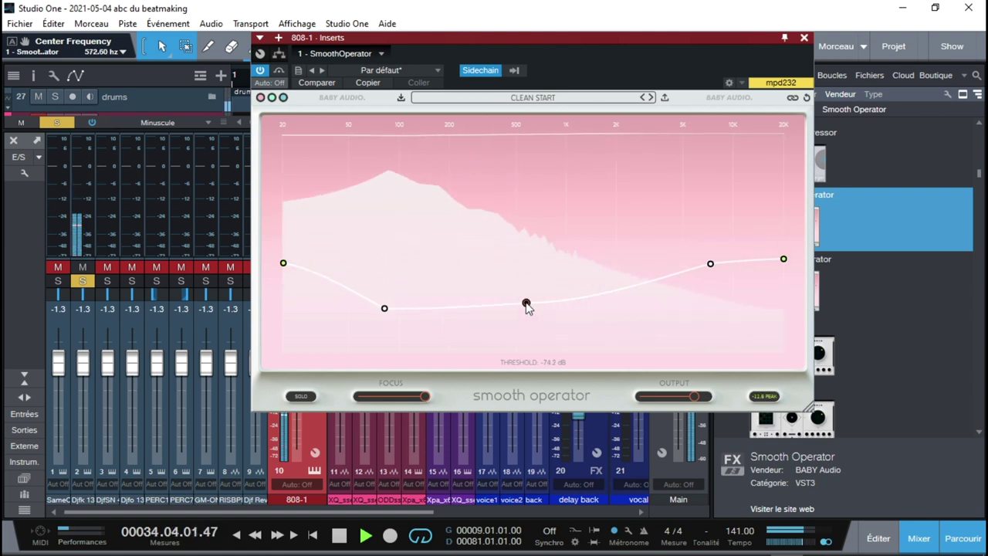
{"action": "left_click_drag", "start_coordinate": [526, 304], "coordinate": [527, 319]}
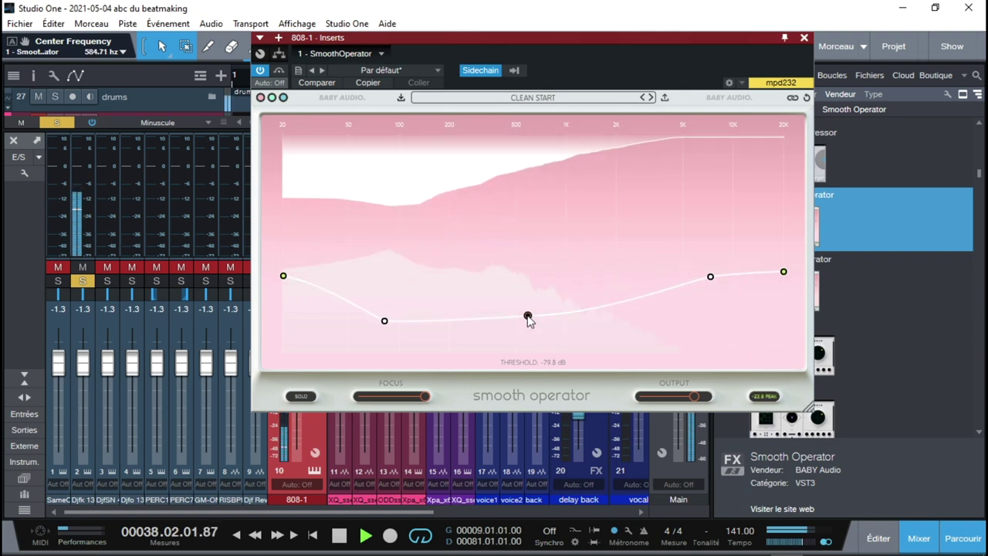
{"action": "left_click_drag", "start_coordinate": [527, 318], "coordinate": [520, 232]}
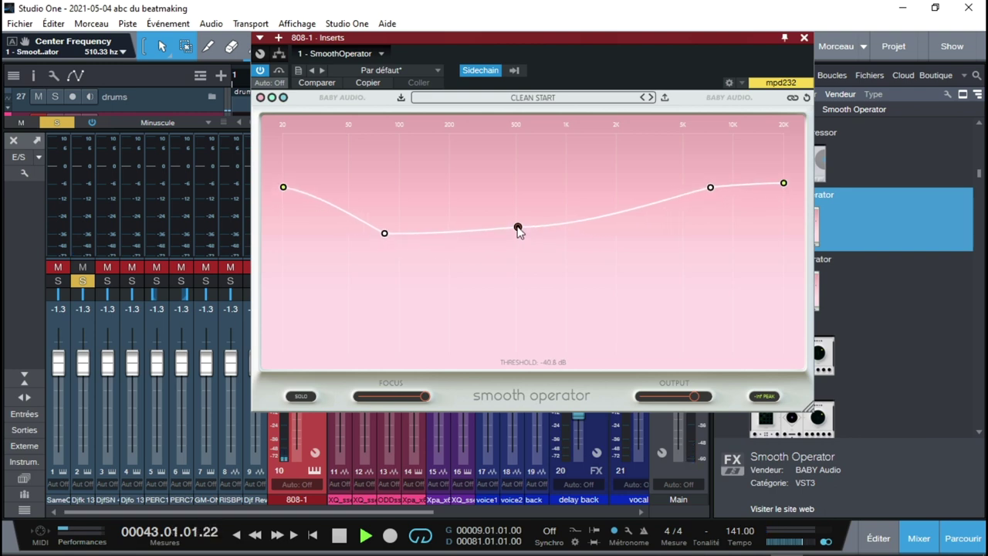
{"action": "left_click", "coordinate": [518, 229]}
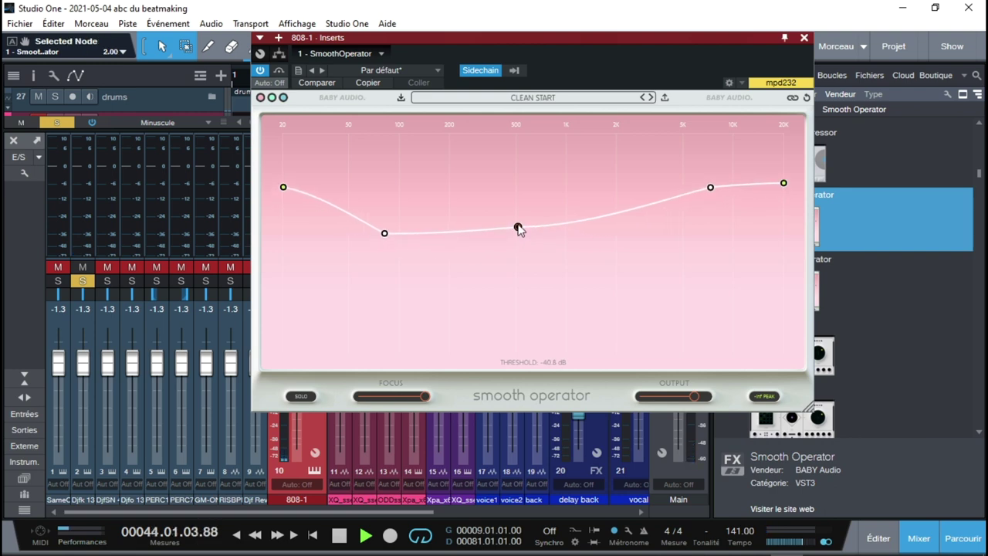
{"action": "left_click_drag", "start_coordinate": [518, 229], "coordinate": [519, 228]}
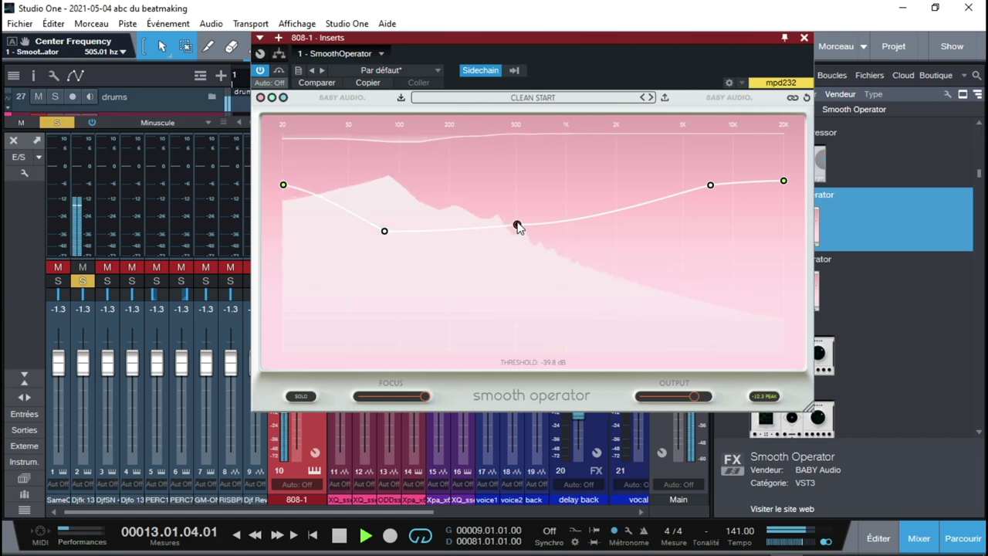
Move the SmoothOperator window aside, close it and take the kick channel out of solo
{"action": "left_click_drag", "start_coordinate": [622, 37], "coordinate": [680, 53]}
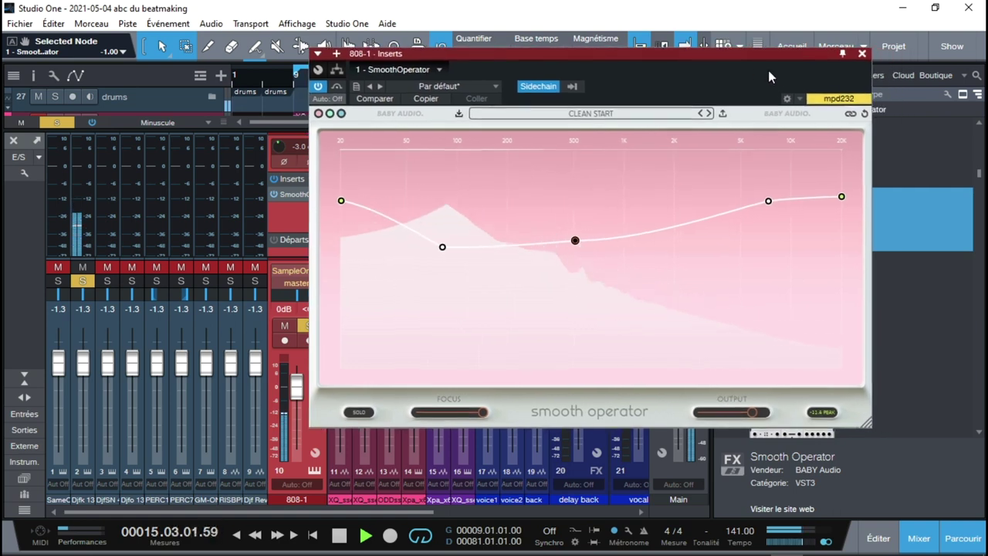
{"action": "left_click", "coordinate": [862, 54]}
{"action": "left_click", "coordinate": [81, 282]}
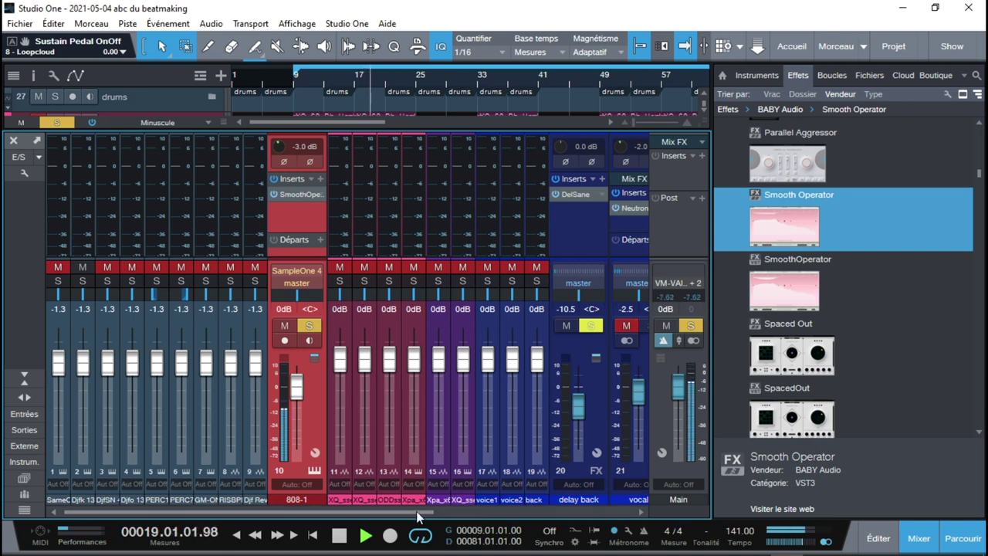
Solo the drums bus alongside the 808-1 channel during playback
{"action": "scroll", "coordinate": [416, 511], "scroll_direction": "right", "scroll_amount": 5}
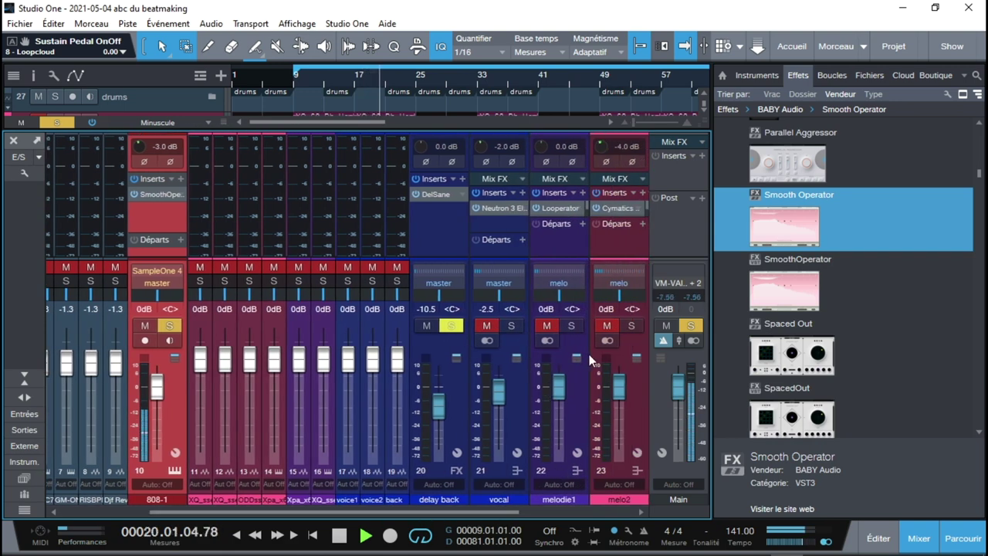
{"action": "scroll", "coordinate": [512, 508], "scroll_direction": "right", "scroll_amount": 4}
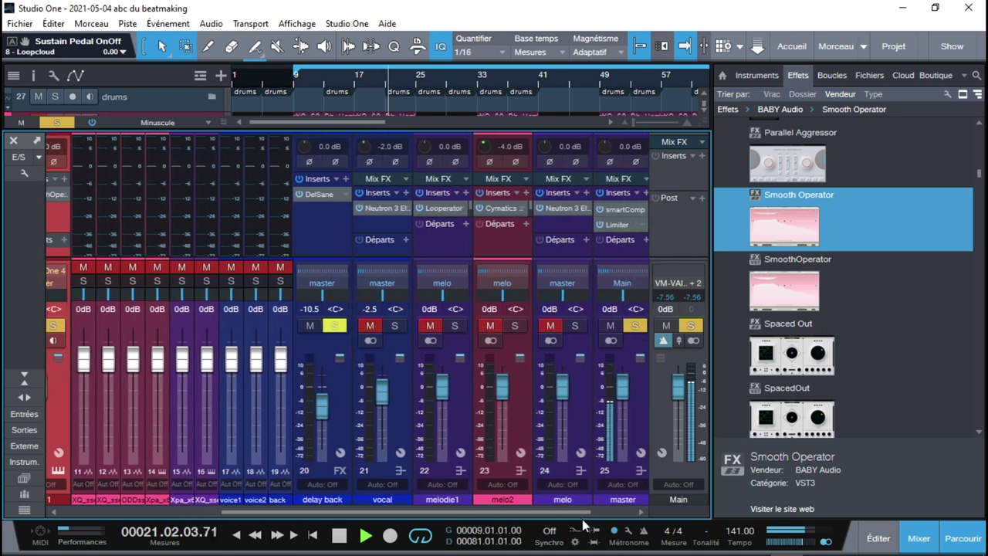
{"action": "scroll", "coordinate": [582, 525], "scroll_direction": "right", "scroll_amount": 2}
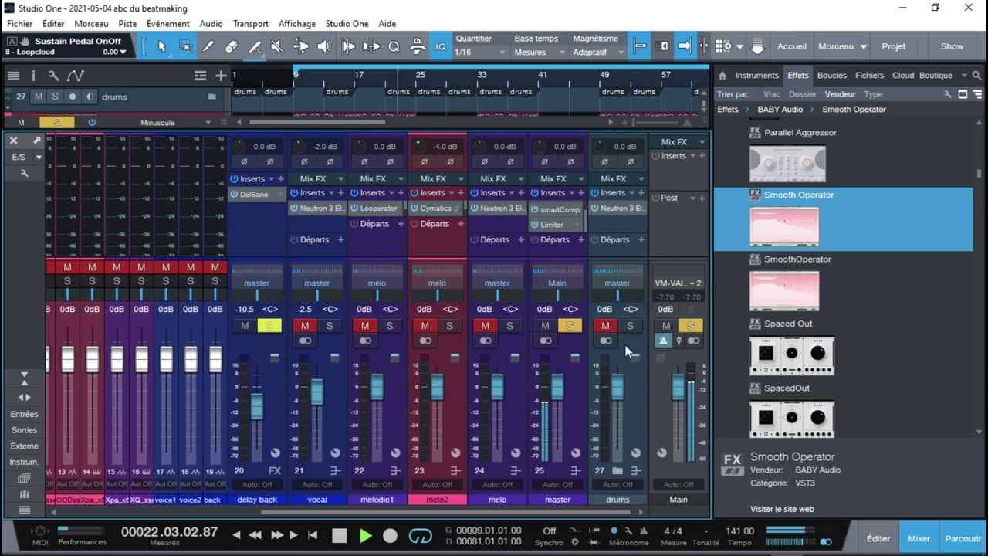
{"action": "left_click", "coordinate": [631, 326]}
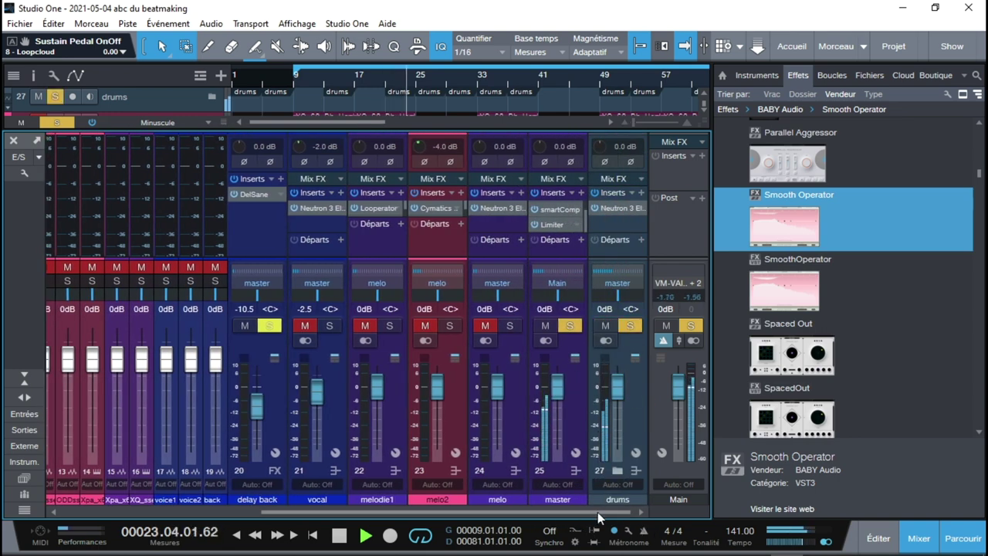
Open the 808-1 channel's SmoothOperator and lower its overall threshold to -46.5 dB with the centre node during playback
{"action": "scroll", "coordinate": [597, 512], "scroll_direction": "left", "scroll_amount": 5}
{"action": "scroll", "coordinate": [500, 501], "scroll_direction": "left", "scroll_amount": 5}
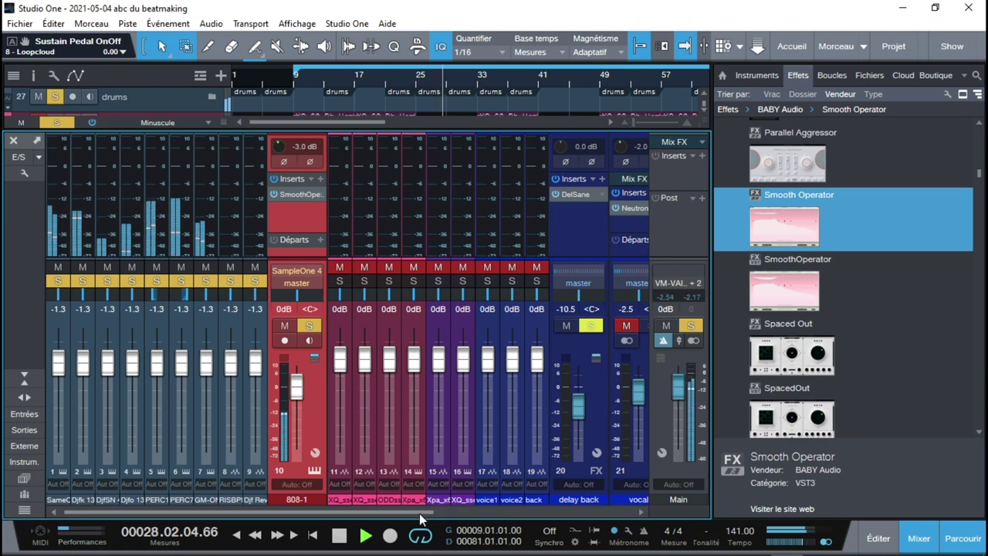
{"action": "left_click", "coordinate": [291, 195]}
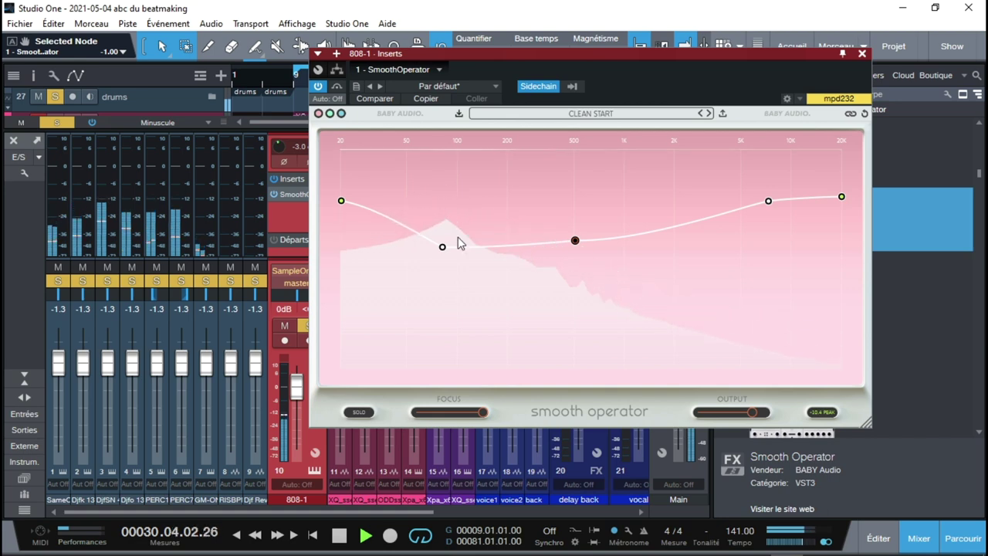
{"action": "left_click_drag", "start_coordinate": [575, 241], "coordinate": [573, 258]}
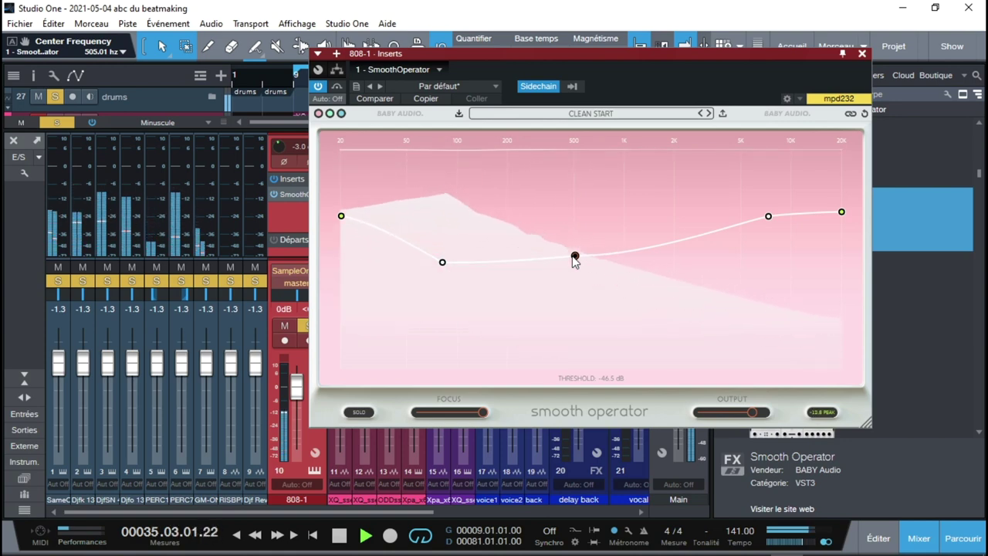
{"action": "left_click", "coordinate": [574, 257]}
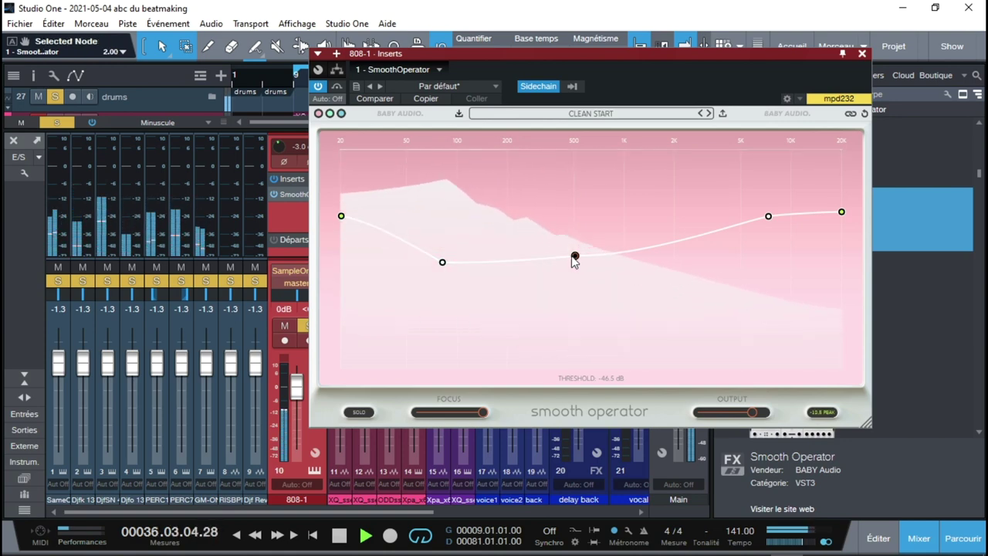
{"action": "scroll", "coordinate": [576, 256], "scroll_direction": "down", "scroll_amount": 3}
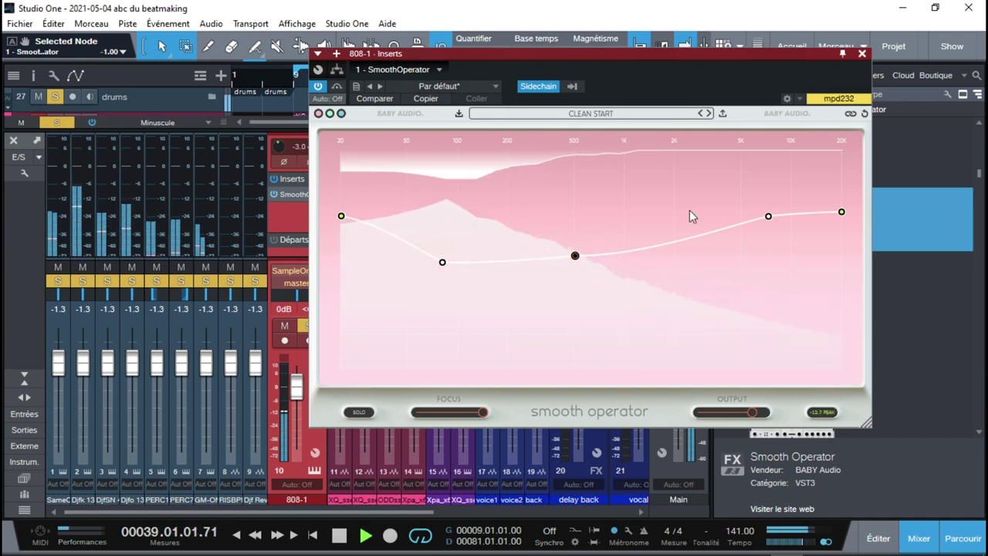
Stop playback, close the SmoothOperator window and hide the browser to widen the mixer
{"action": "key", "text": "space"}
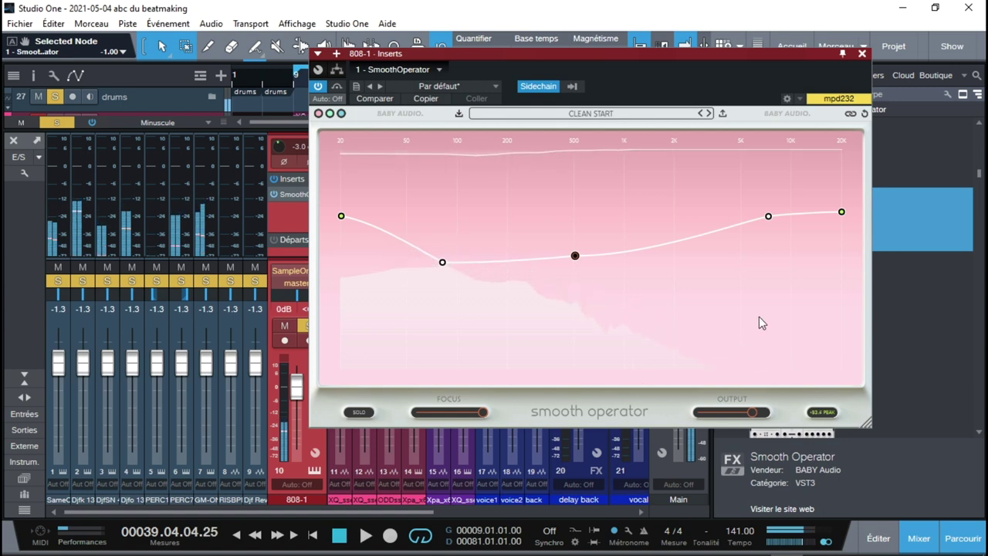
{"action": "left_click", "coordinate": [863, 55]}
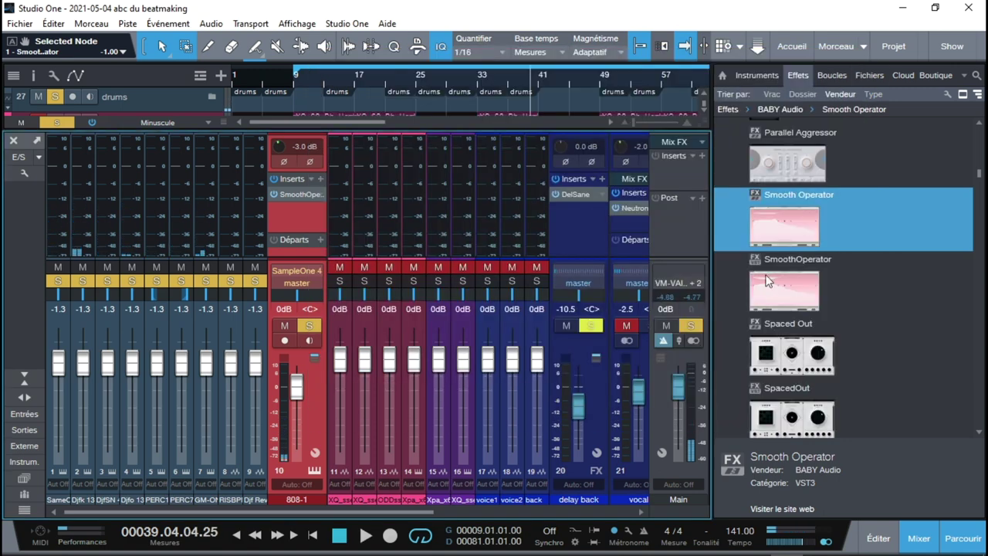
{"action": "left_click", "coordinate": [963, 541]}
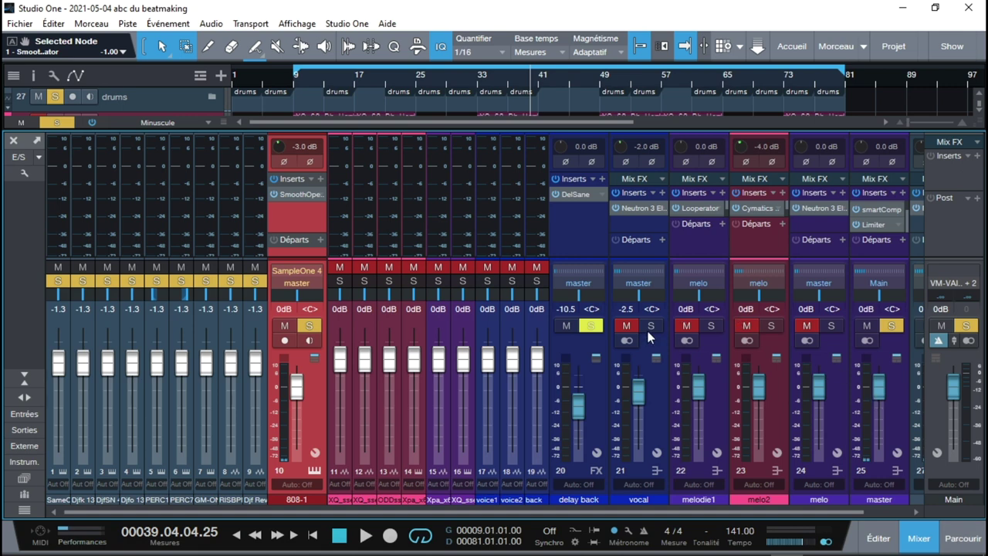
Solo the melo bus instead of the drums, take the 808-1 channel out of solo and play from bar 9
{"action": "left_click", "coordinate": [892, 326]}
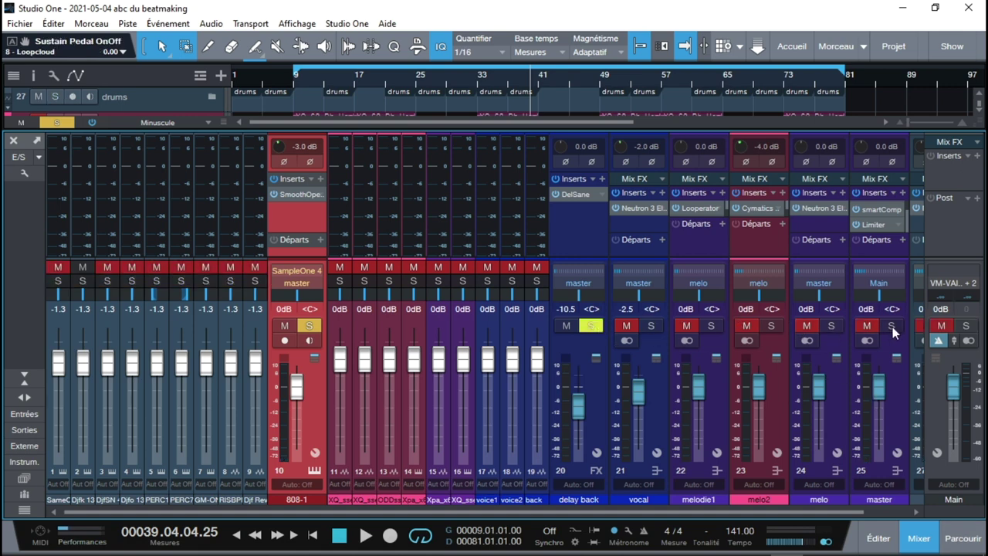
{"action": "left_click", "coordinate": [831, 326]}
{"action": "key", "text": "space"}
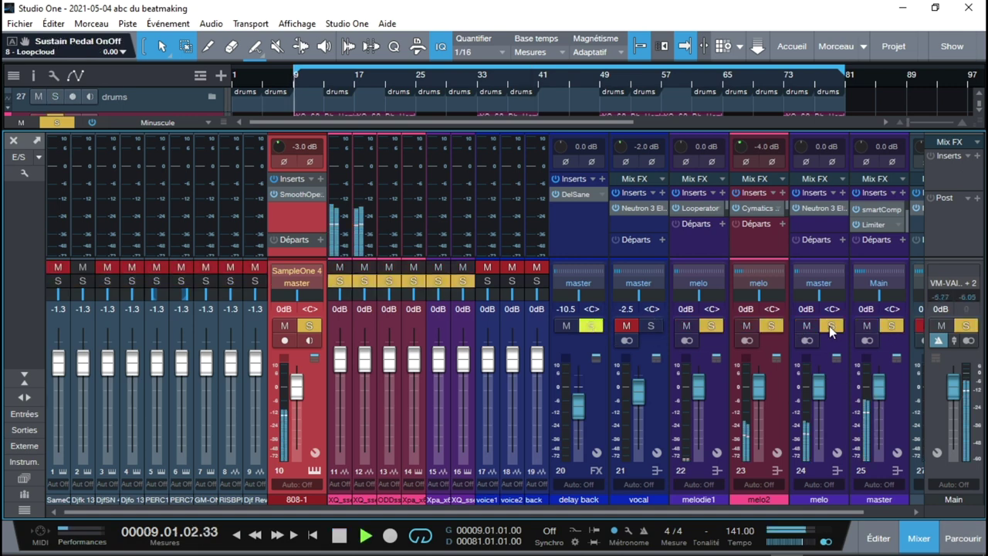
{"action": "left_click", "coordinate": [308, 328]}
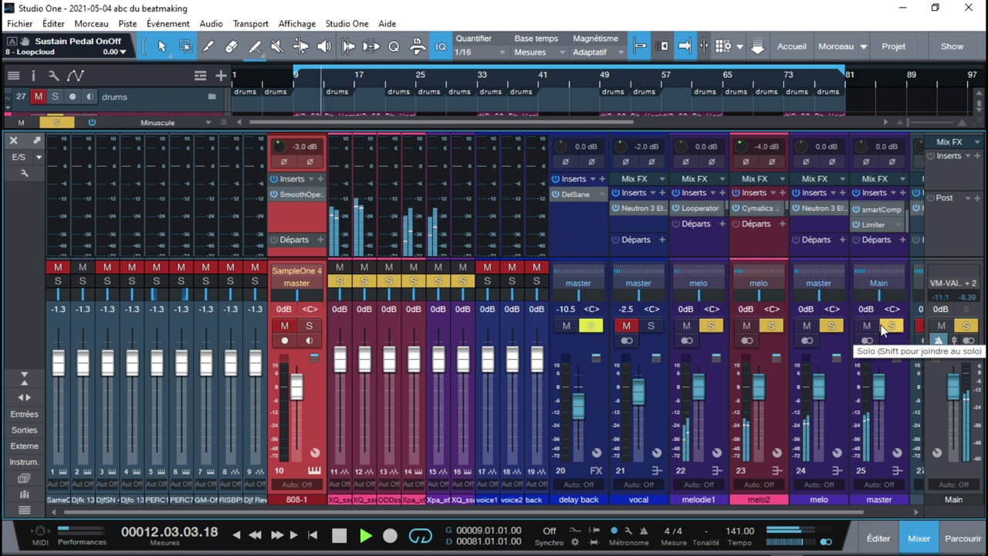
Audition the two melody buses separately, first melodie1 without melo2, finishing with melo2 soloed and melodie1 out of solo
{"action": "left_click", "coordinate": [772, 327]}
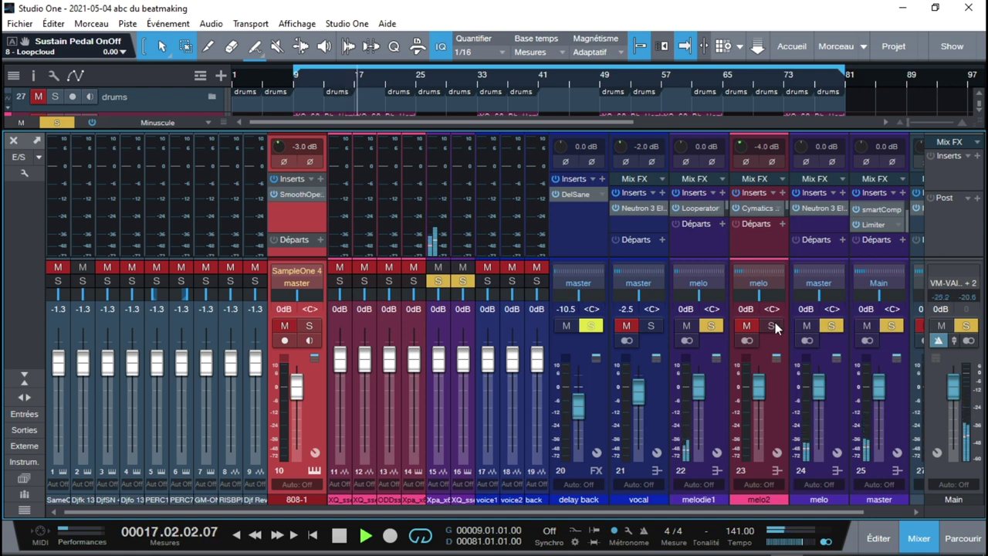
{"action": "left_click", "coordinate": [775, 326]}
{"action": "left_click", "coordinate": [711, 326]}
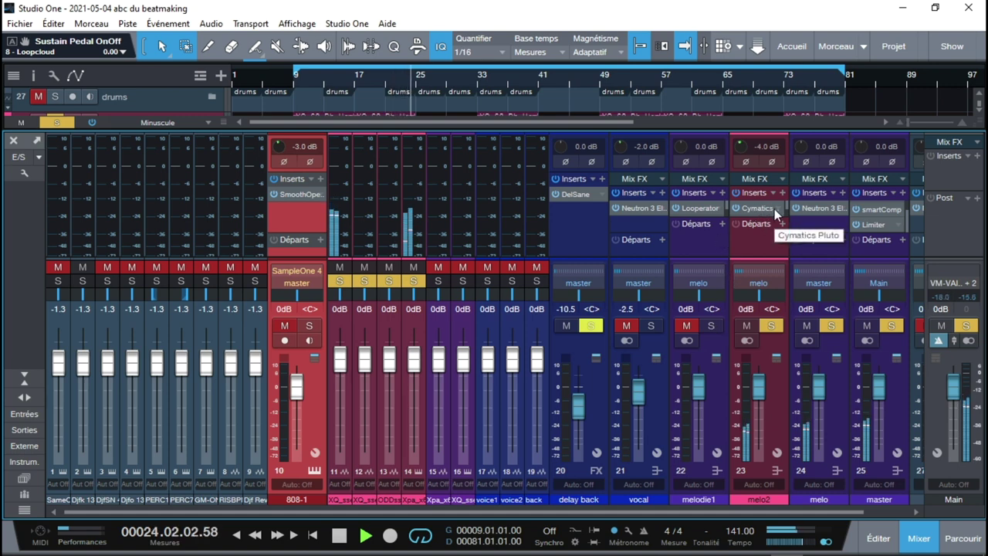
Enlarge the mixer's inserts area and lower the overall threshold of melo2's SmoothOperator slightly with its centre node
{"action": "left_click_drag", "start_coordinate": [718, 217], "coordinate": [718, 247]}
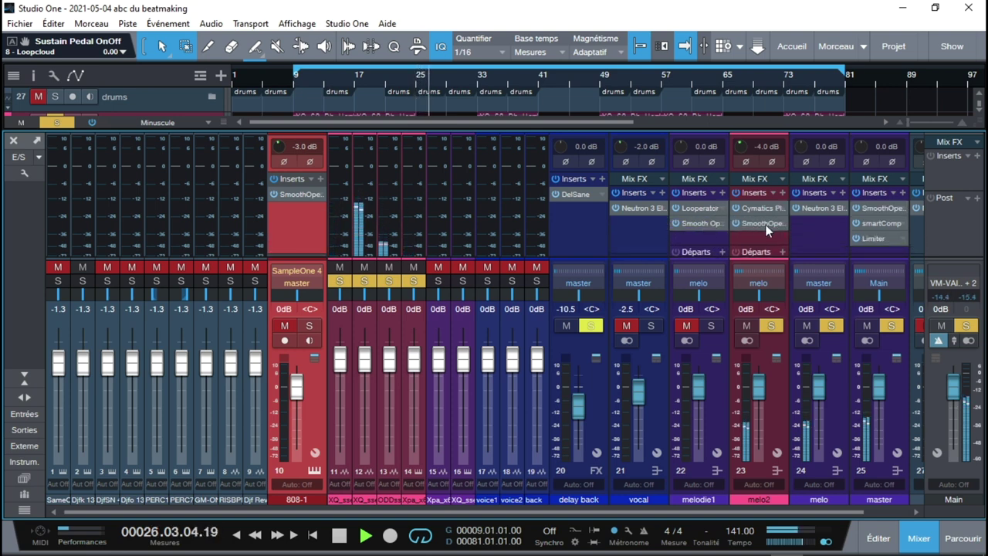
{"action": "left_click", "coordinate": [702, 223]}
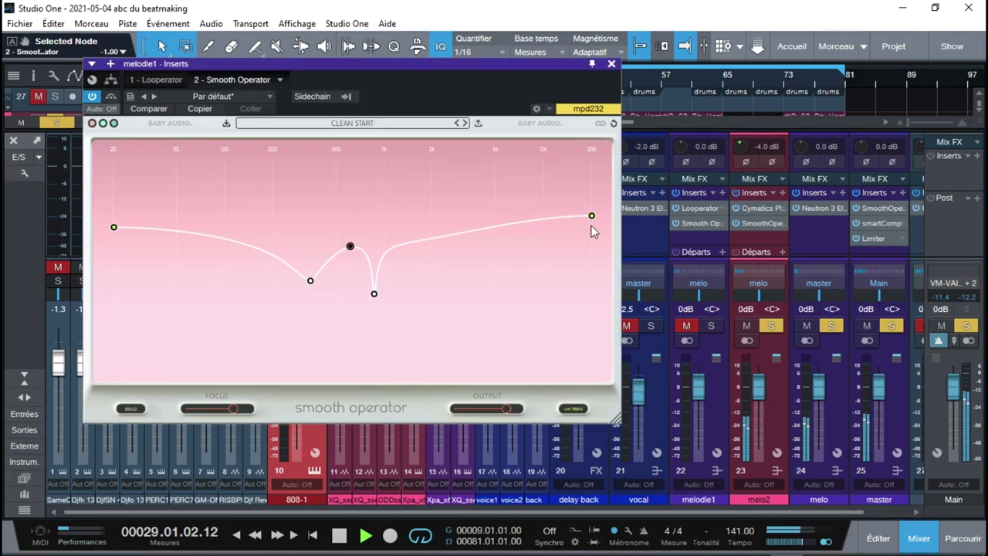
{"action": "left_click", "coordinate": [757, 224]}
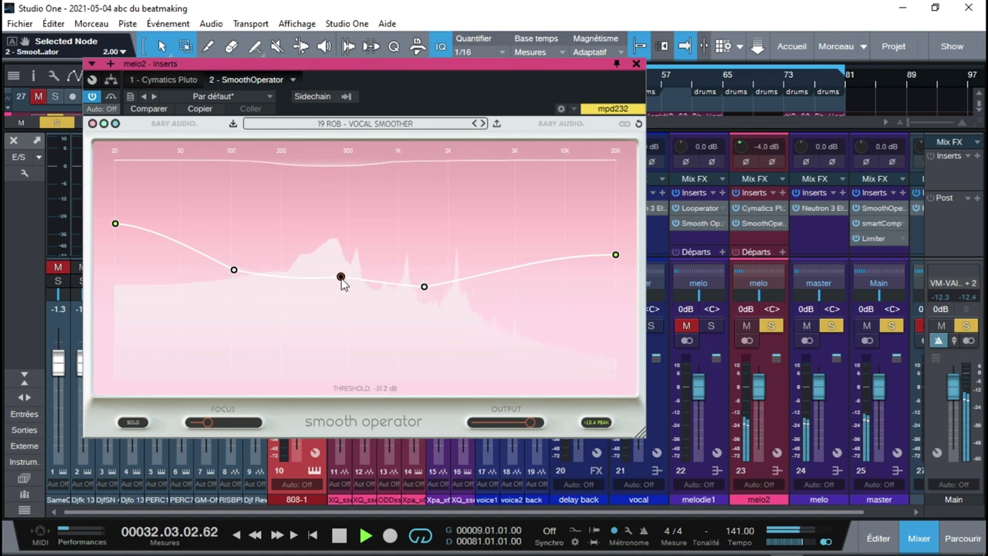
{"action": "left_click_drag", "start_coordinate": [341, 276], "coordinate": [335, 298]}
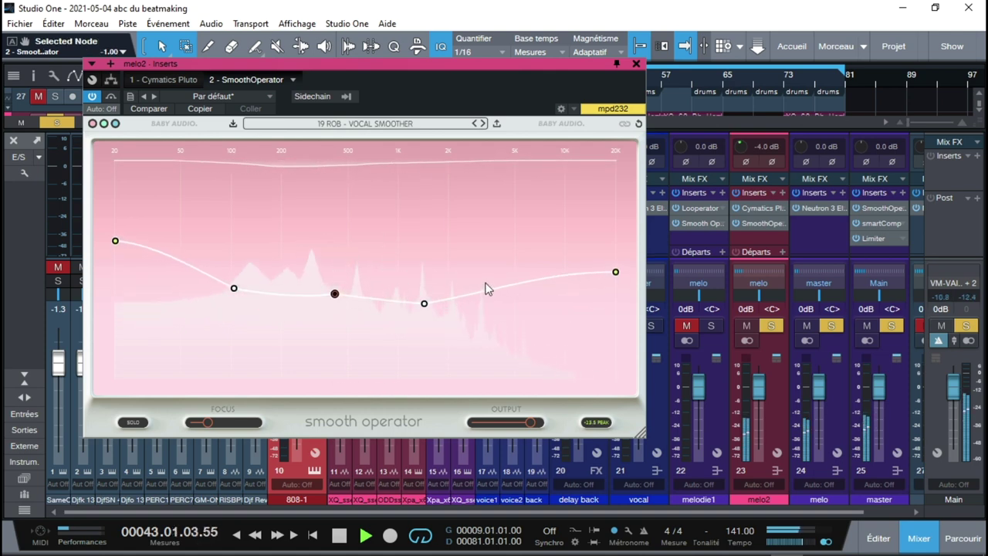
Add melodie1 back to the solo and lower its Smooth Operator's overall threshold to -75.2 dB with the centre node
{"action": "left_click", "coordinate": [711, 325]}
{"action": "left_click", "coordinate": [687, 326]}
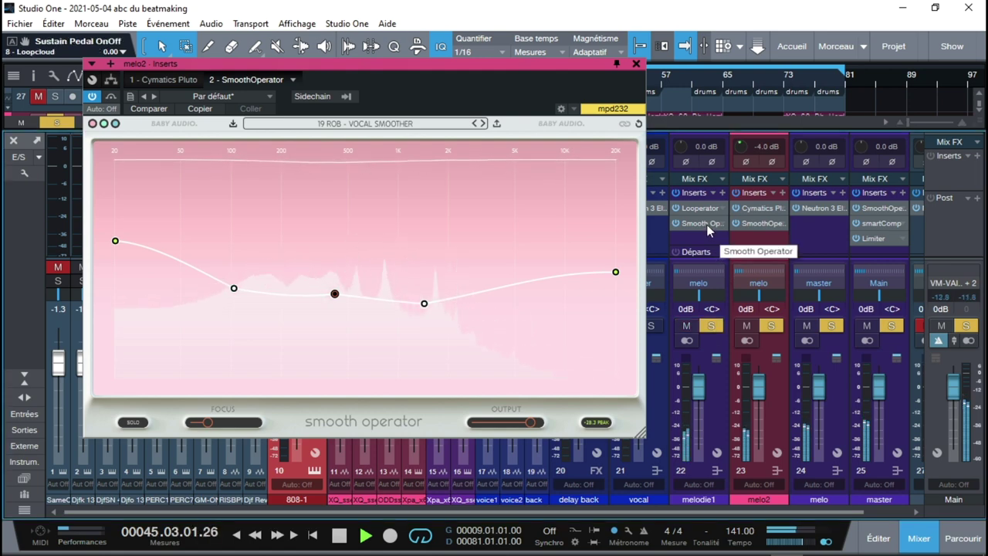
{"action": "left_click", "coordinate": [703, 223]}
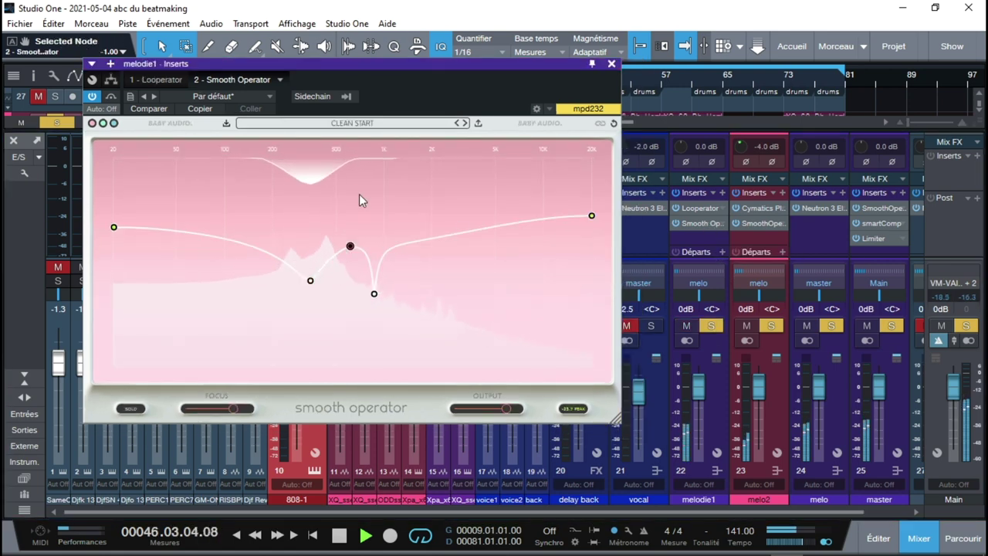
{"action": "mouse_move", "coordinate": [351, 248]}
{"action": "left_click_drag", "start_coordinate": [352, 248], "coordinate": [349, 321]}
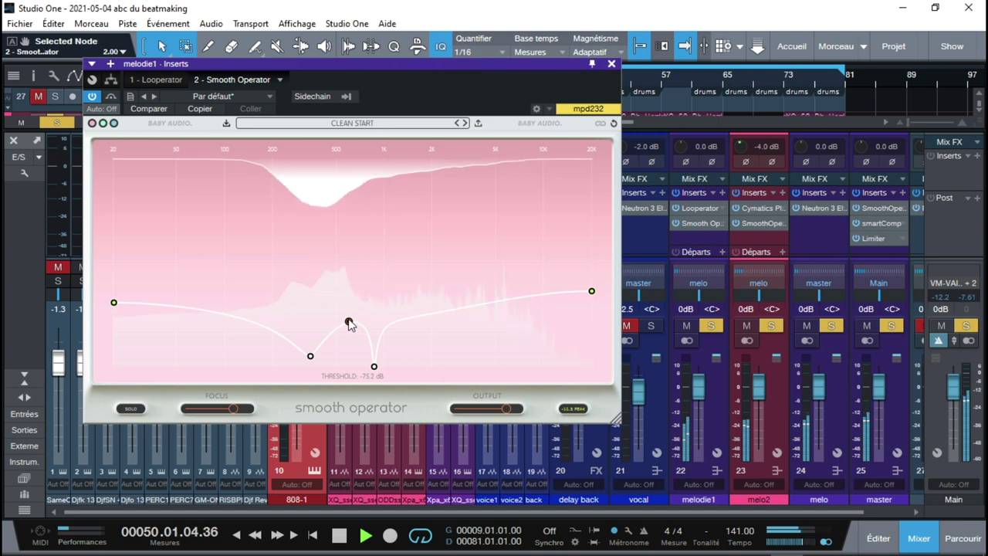
Take melo2 out of solo and raise the overall threshold of melodie1's Smooth Operator slightly with the centre node
{"action": "left_click", "coordinate": [770, 325]}
{"action": "left_click", "coordinate": [747, 326]}
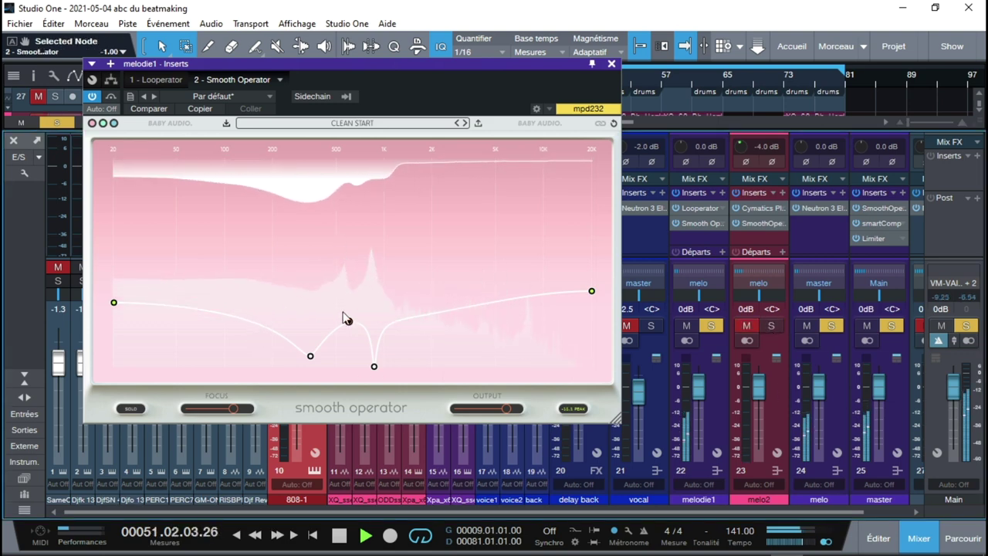
{"action": "mouse_move", "coordinate": [348, 324]}
{"action": "mouse_move", "coordinate": [347, 325]}
{"action": "left_mouse_down"}
{"action": "mouse_move", "coordinate": [347, 348]}
{"action": "mouse_move", "coordinate": [347, 250]}
{"action": "mouse_move", "coordinate": [346, 308]}
{"action": "left_mouse_up"}
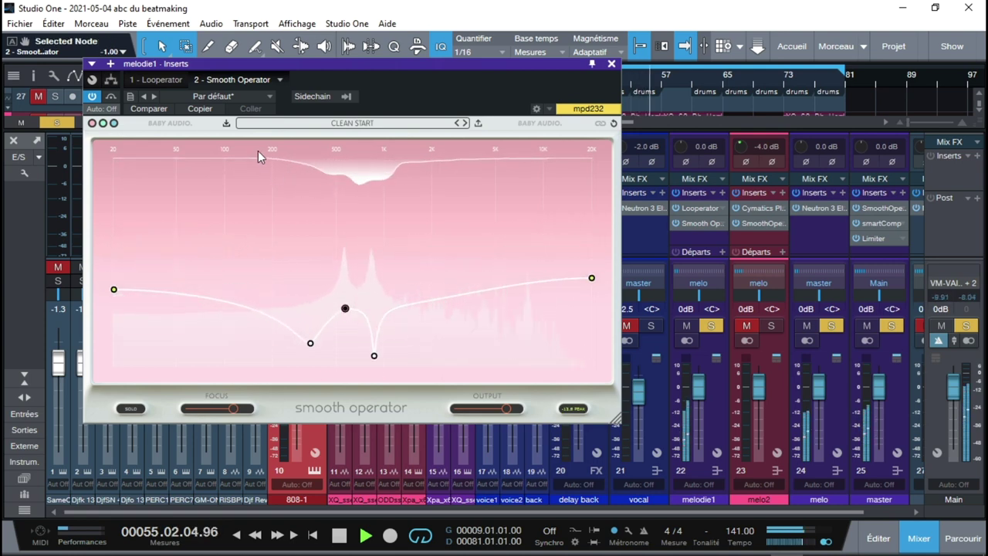
Compare melodie1 with its Smooth Operator bypassed and active, and raise the overall threshold well back up with the centre node
{"action": "left_click", "coordinate": [162, 126]}
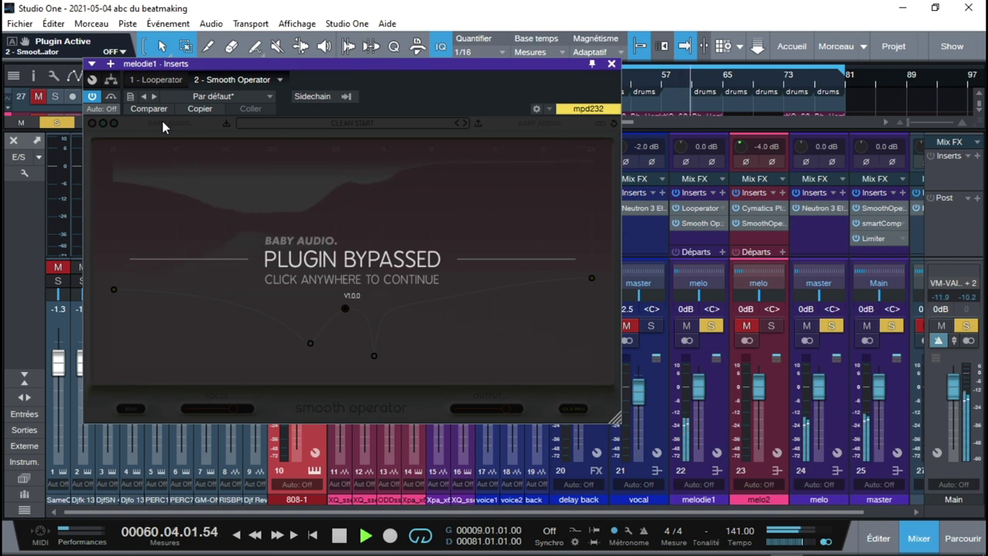
{"action": "left_click", "coordinate": [162, 121]}
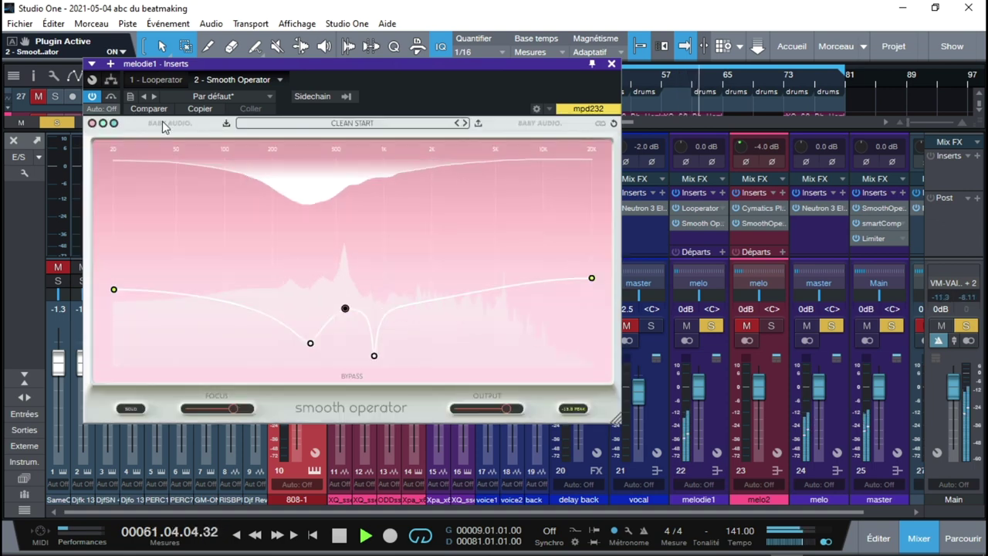
{"action": "left_click_drag", "start_coordinate": [345, 308], "coordinate": [345, 250]}
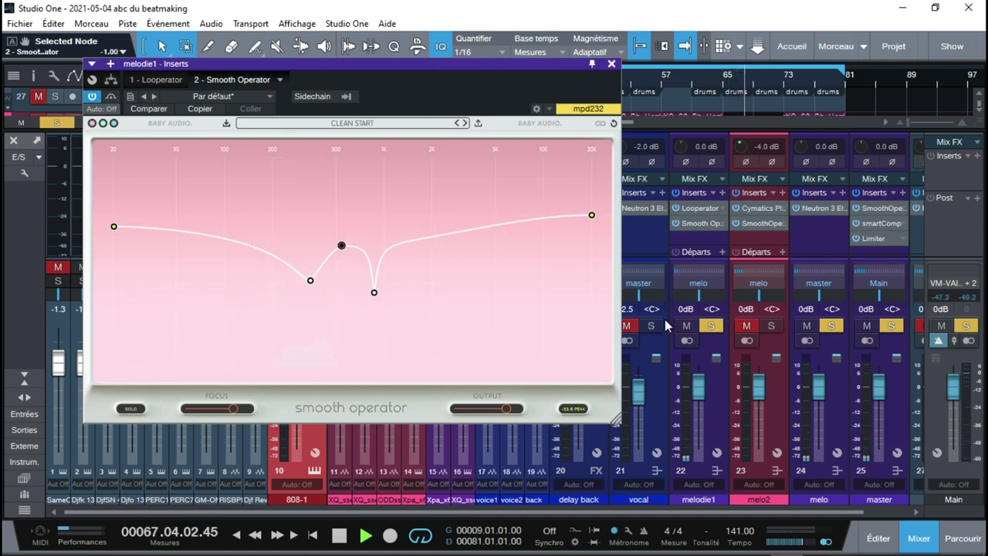
Put melo2 back in solo, clear all solos to hear the full beat and close melodie1's plug-in window
{"action": "left_click", "coordinate": [746, 326]}
{"action": "left_click", "coordinate": [771, 326]}
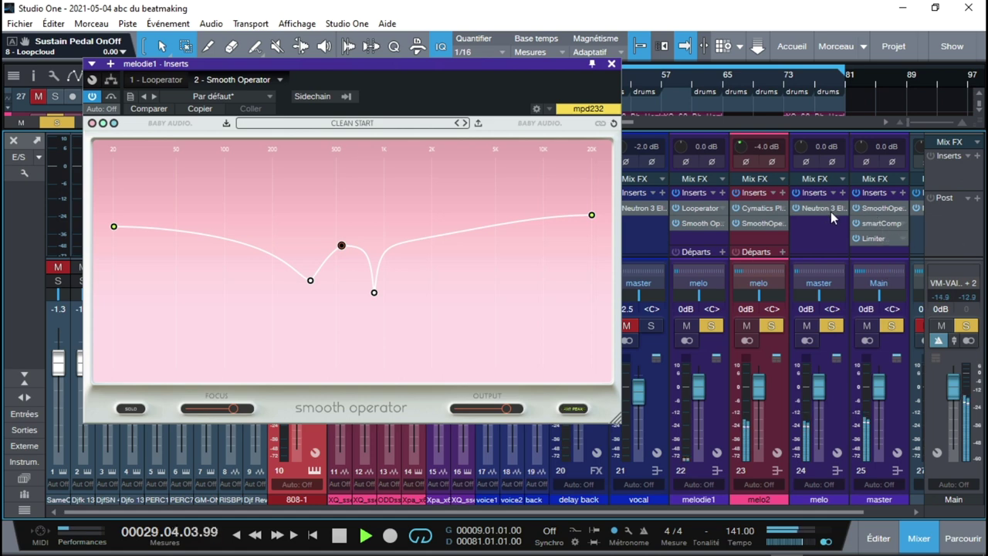
{"action": "left_click", "coordinate": [965, 327]}
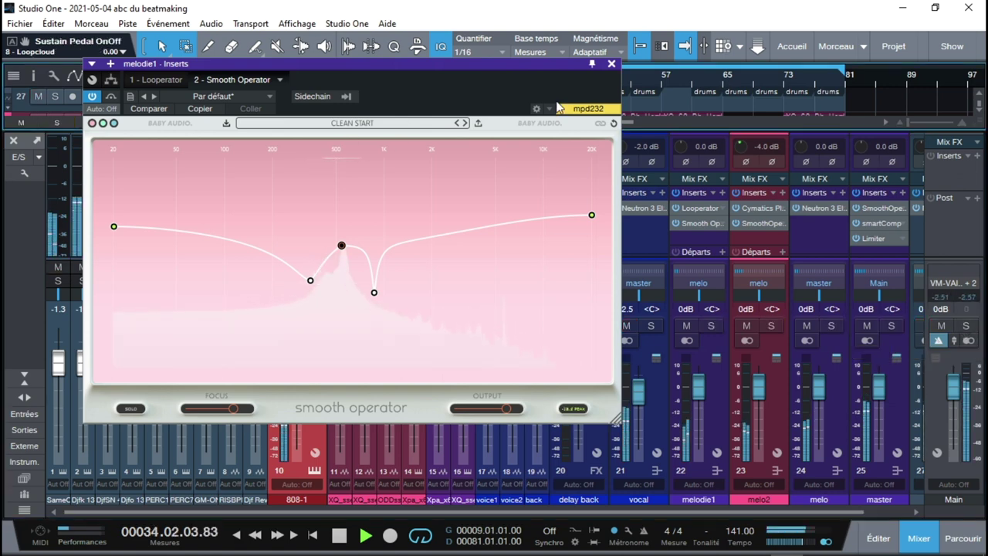
{"action": "left_click", "coordinate": [610, 65]}
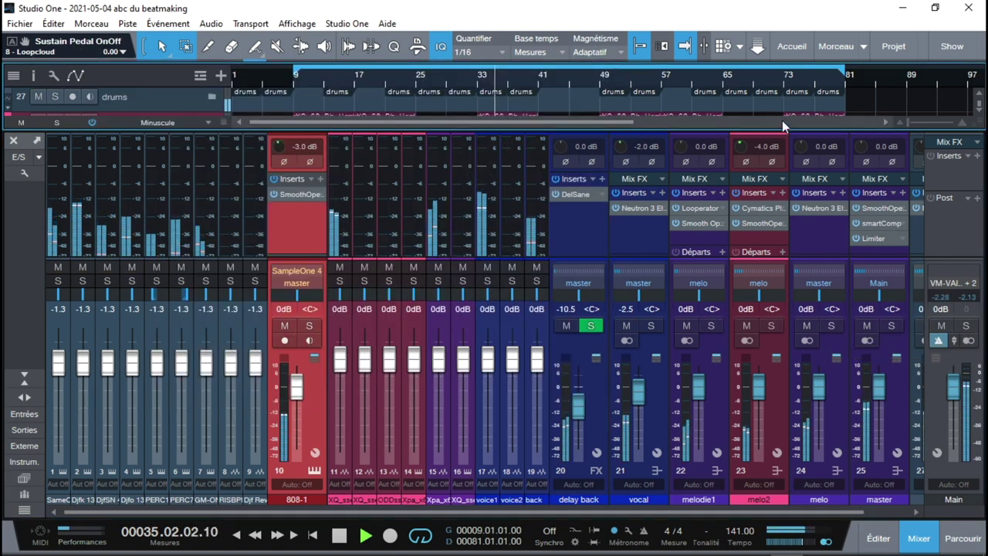
Open the master bus's SmoothOperator and play the full beat with the plug-in bypassed
{"action": "left_click", "coordinate": [875, 208]}
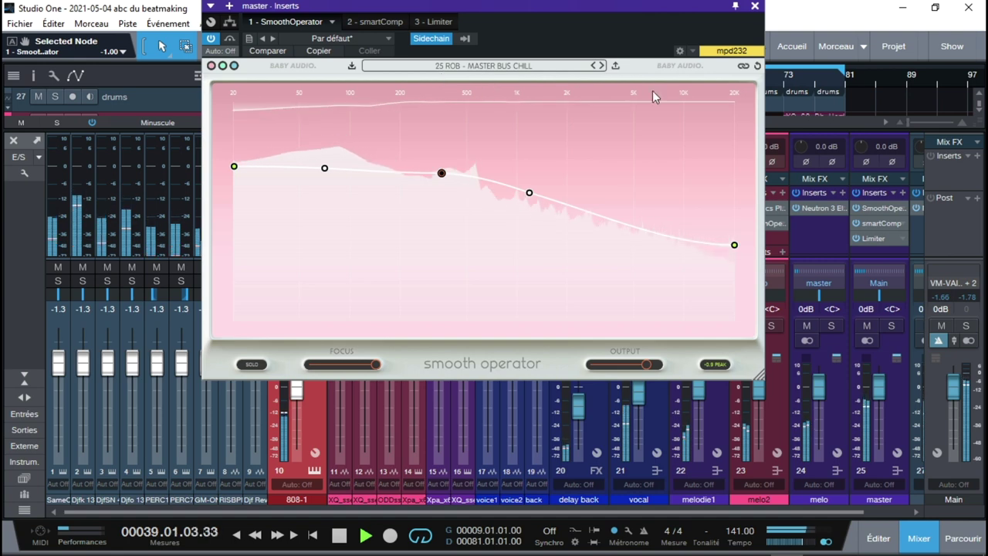
{"action": "key", "text": "space"}
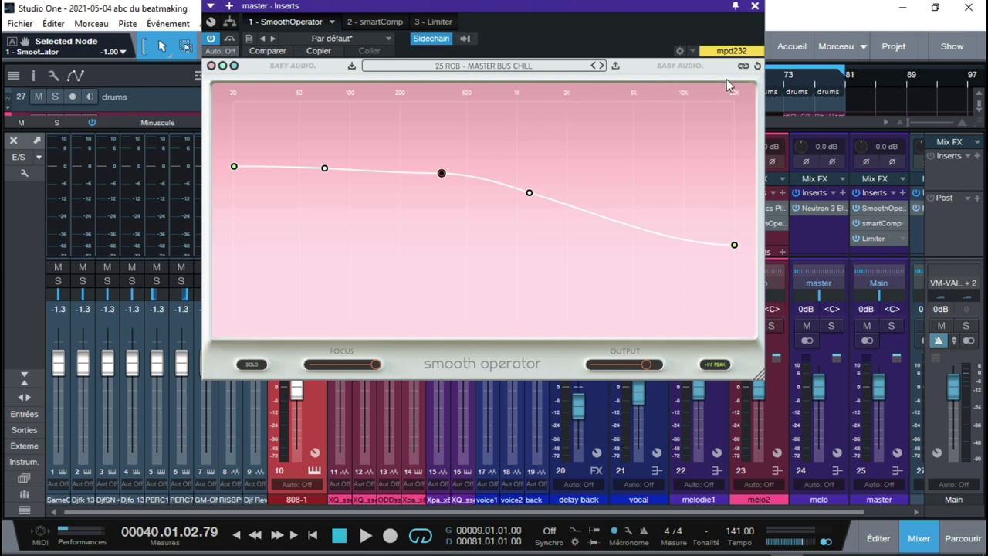
{"action": "left_click", "coordinate": [300, 69]}
{"action": "key", "text": "space"}
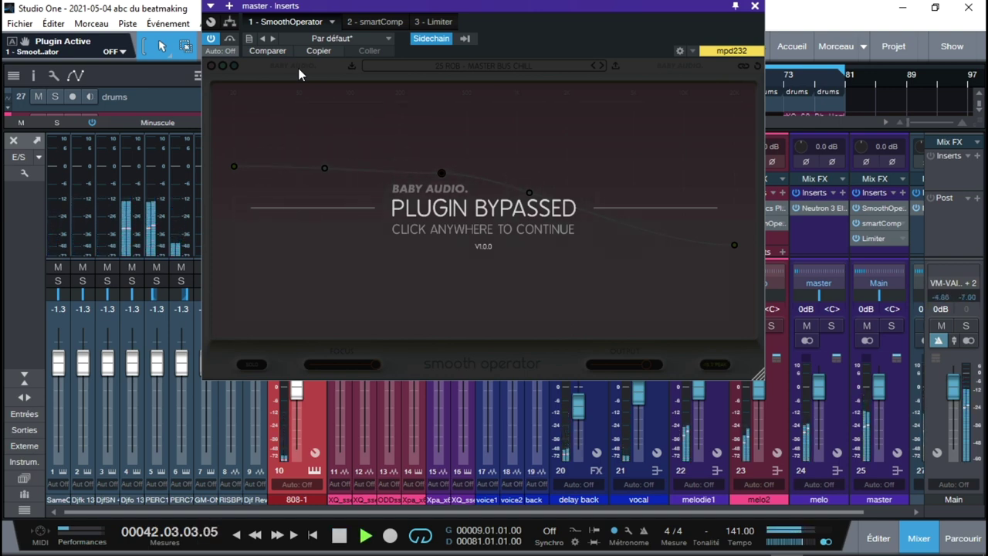
Replay the beat from the loop start with the master's Smooth Operator active again, and lower the left peak node to -8.0 dB at 89 Hz
{"action": "key", "text": "KP_1"}
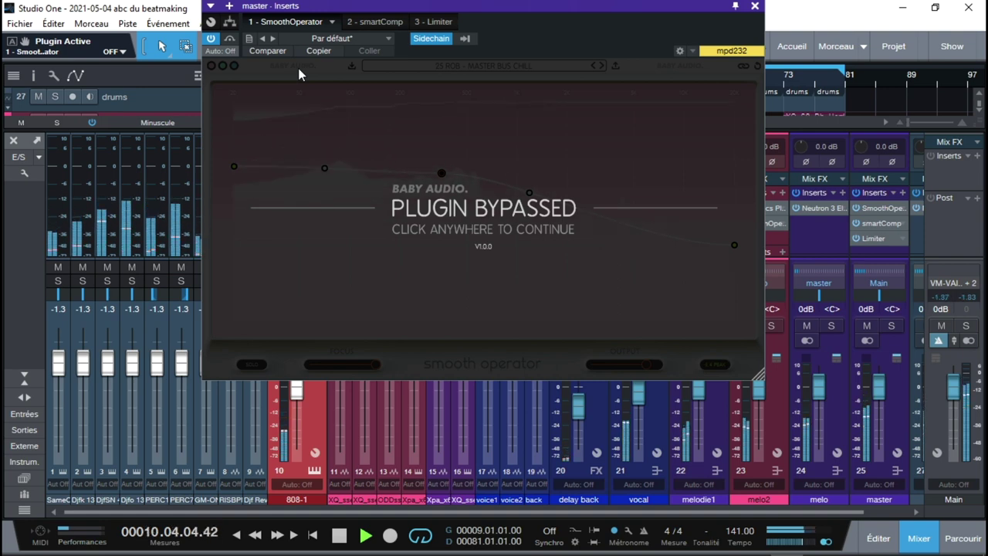
{"action": "left_click", "coordinate": [298, 69]}
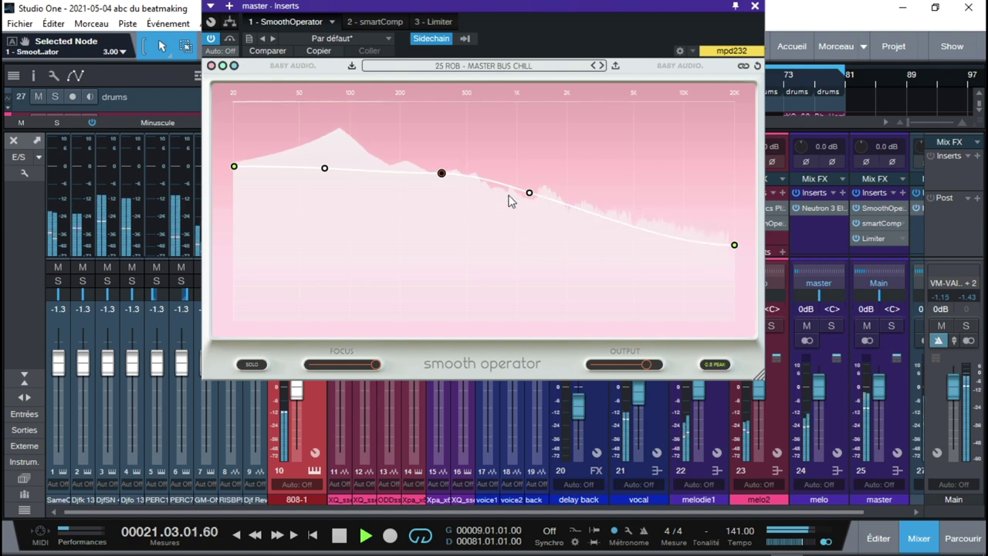
{"action": "left_click_drag", "start_coordinate": [325, 169], "coordinate": [344, 191]}
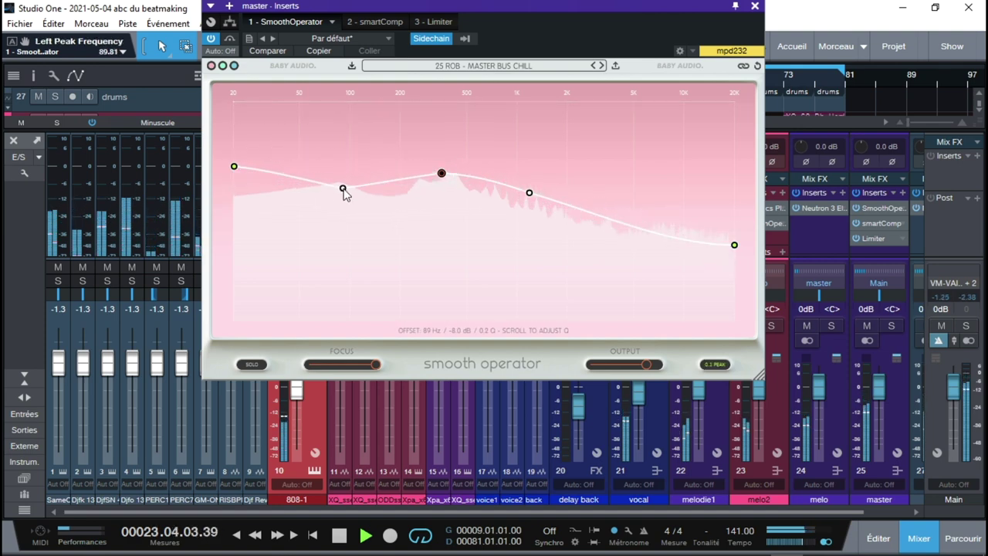
Switch the sidechain off, raise the left peak node back level with the low shelf, and switch the sidechain on again
{"action": "left_click", "coordinate": [743, 68]}
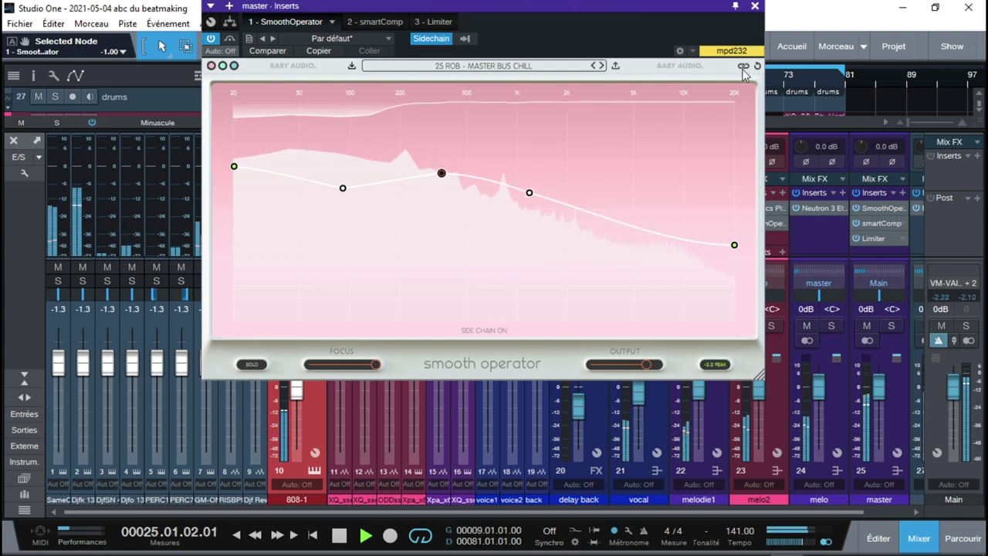
{"action": "left_click", "coordinate": [744, 68]}
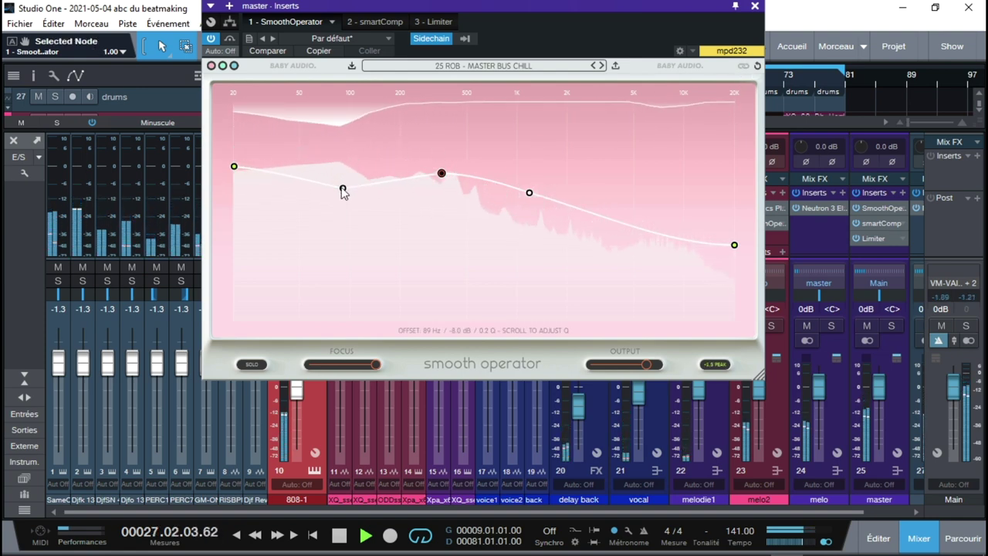
{"action": "left_click_drag", "start_coordinate": [343, 189], "coordinate": [338, 165]}
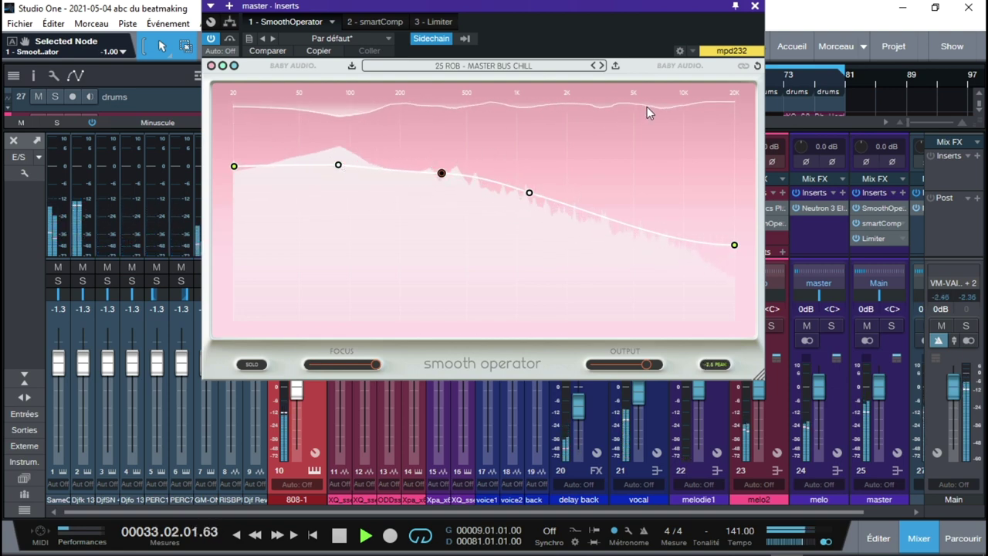
{"action": "left_click", "coordinate": [744, 66]}
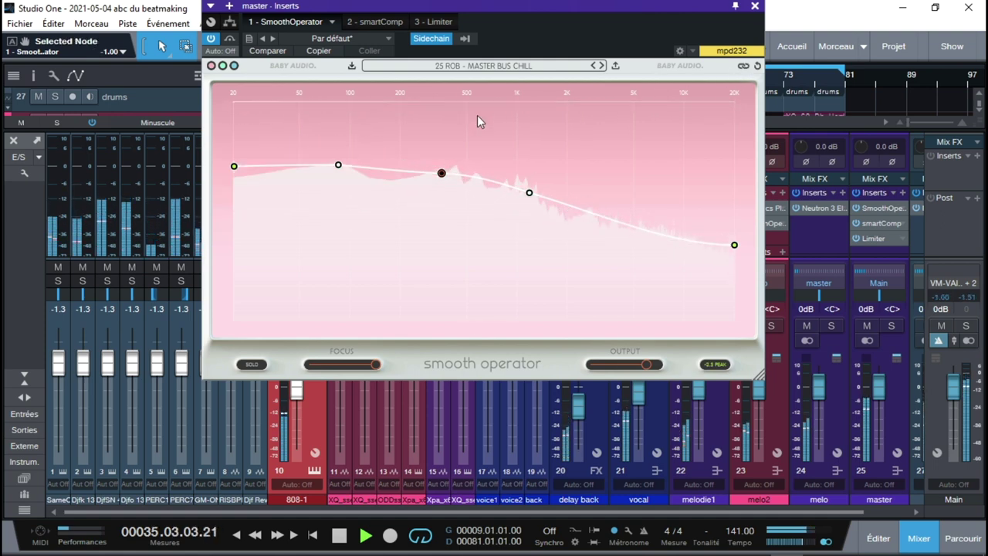
Lower the left peak node to about -3.8 dB at 85 Hz, close the plug-in window and stop playback
{"action": "left_click_drag", "start_coordinate": [341, 166], "coordinate": [342, 182]}
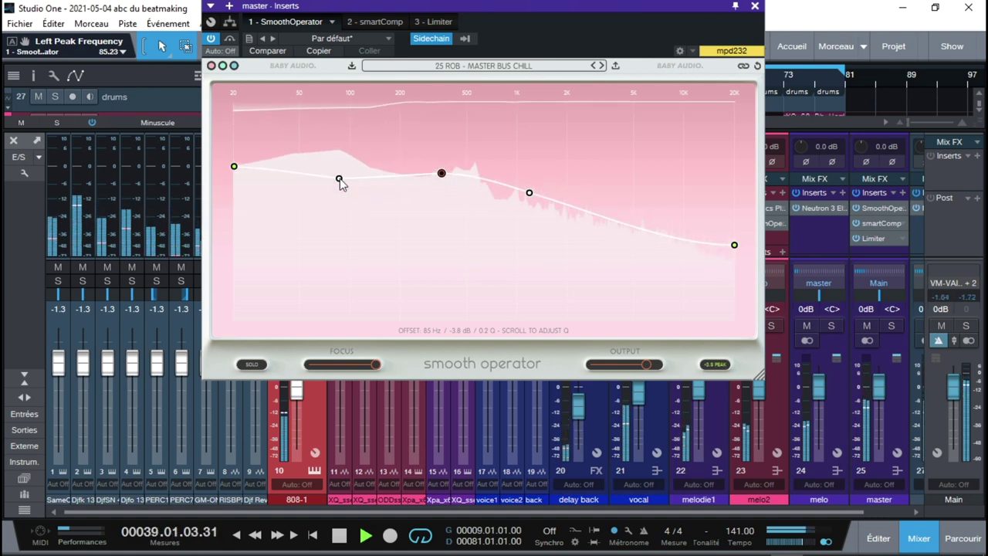
{"action": "left_click", "coordinate": [755, 7]}
{"action": "key", "text": "space"}
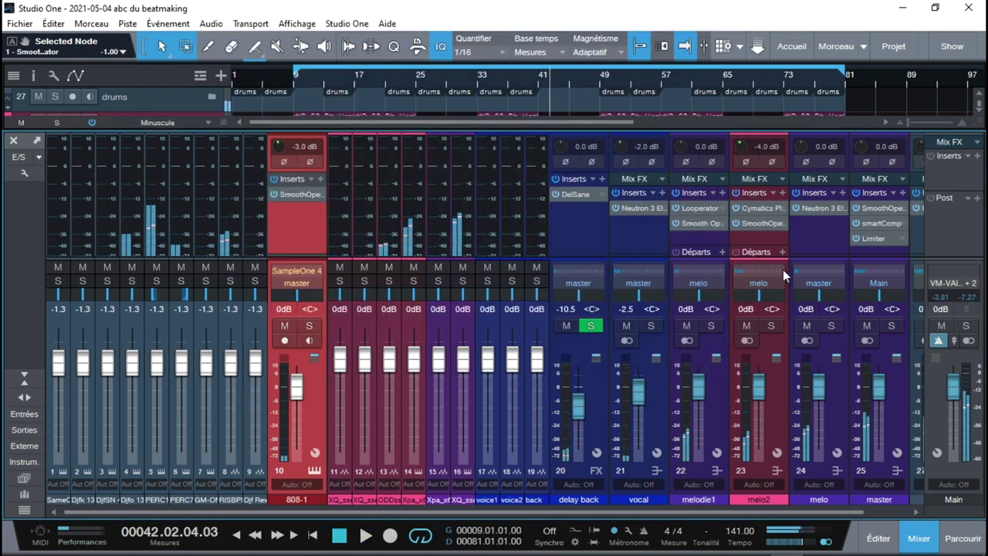
Reopen the master's SmoothOperator, resume playback and pull the left peak and low shelf nodes far down
{"action": "left_click", "coordinate": [878, 208]}
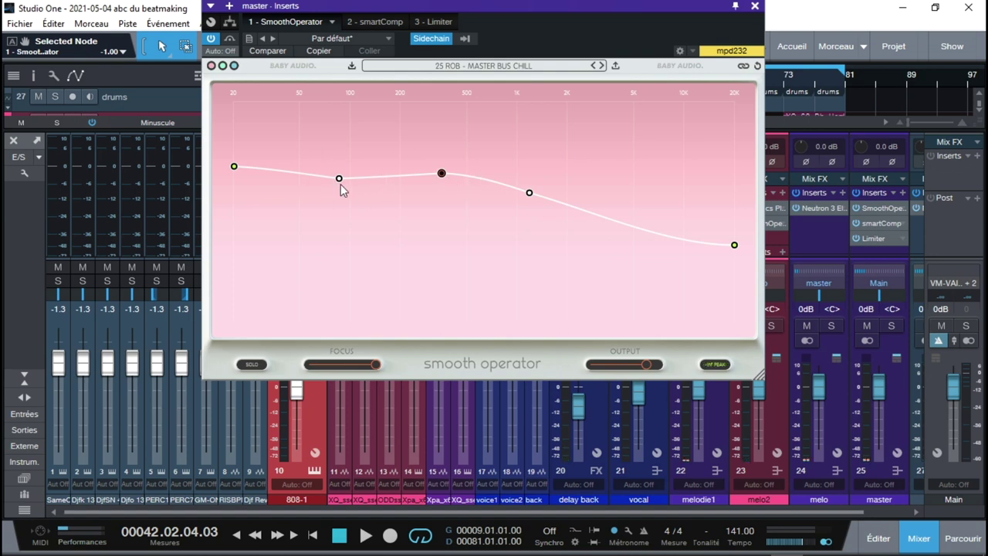
{"action": "key", "text": "space"}
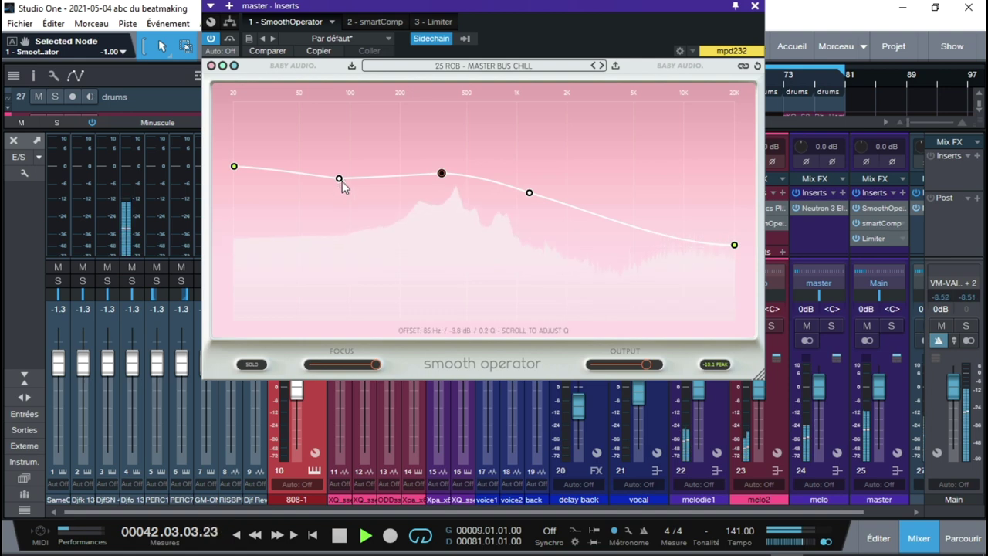
{"action": "left_click_drag", "start_coordinate": [339, 178], "coordinate": [342, 227]}
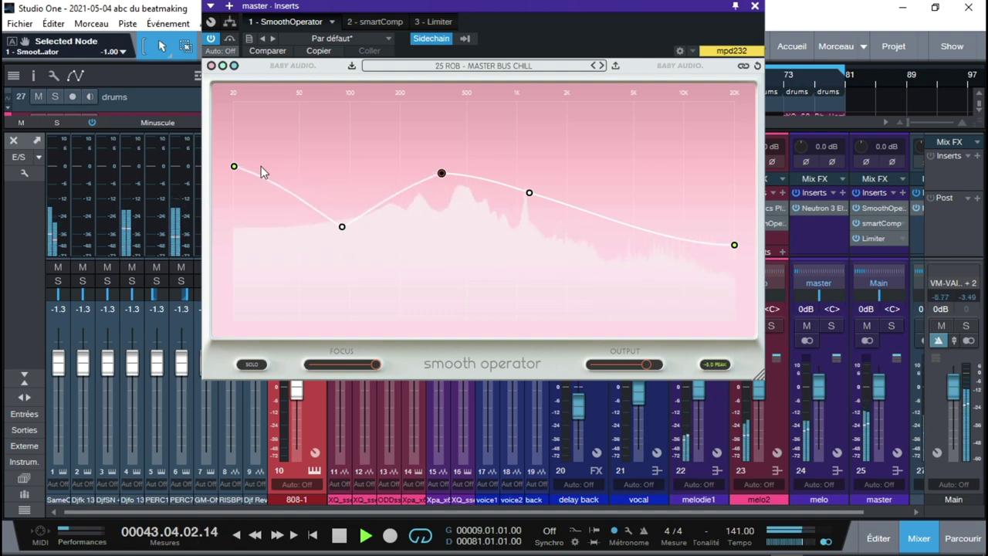
{"action": "left_click_drag", "start_coordinate": [235, 170], "coordinate": [239, 218]}
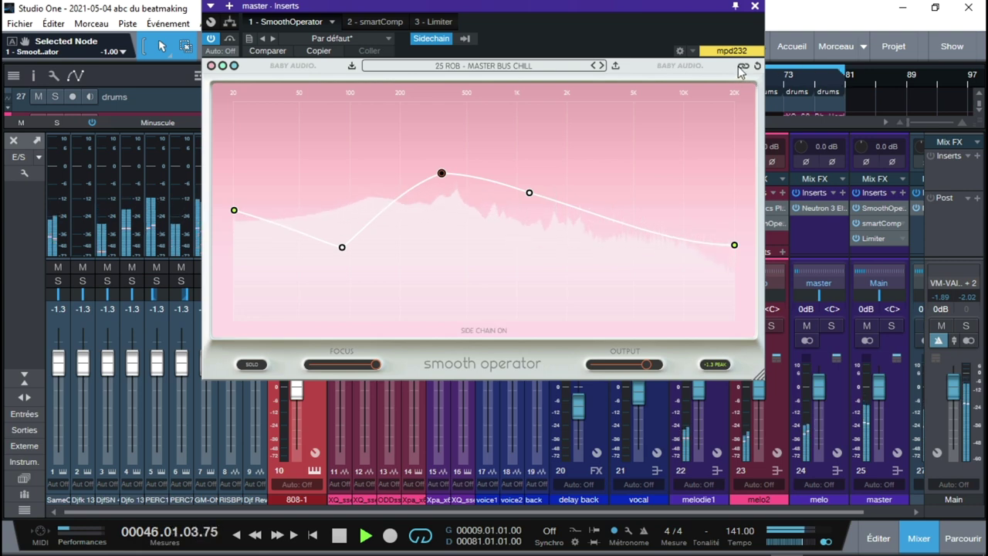
Switch the sidechain off and raise the left peak node well up and the low shelf node slightly
{"action": "mouse_move", "coordinate": [739, 71]}
{"action": "left_click_drag", "start_coordinate": [343, 250], "coordinate": [330, 167]}
{"action": "left_click_drag", "start_coordinate": [236, 212], "coordinate": [236, 194]}
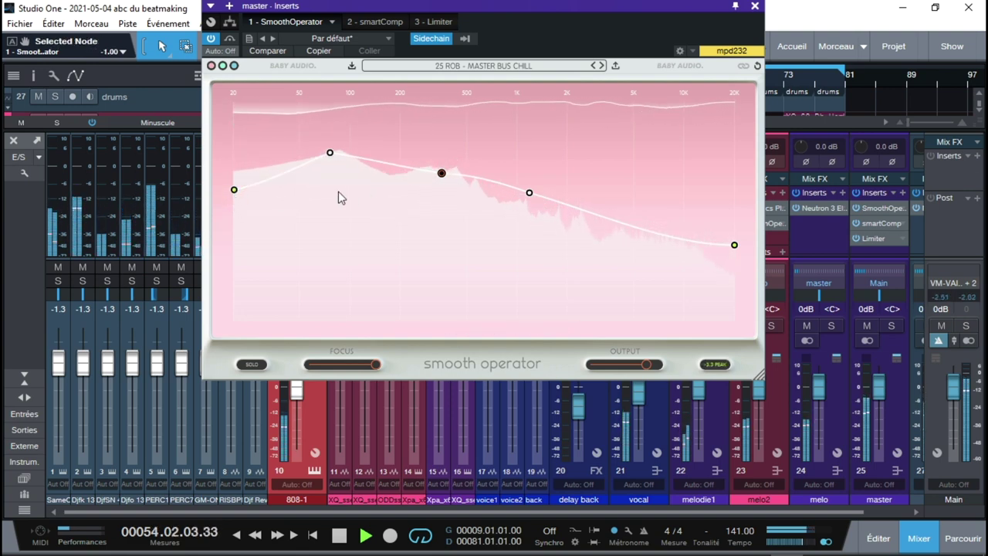
Raise the high shelf node, reposition the right peak node and bring the centre node to a -21.2 dB threshold near 427 Hz
{"action": "left_click_drag", "start_coordinate": [734, 247], "coordinate": [723, 179]}
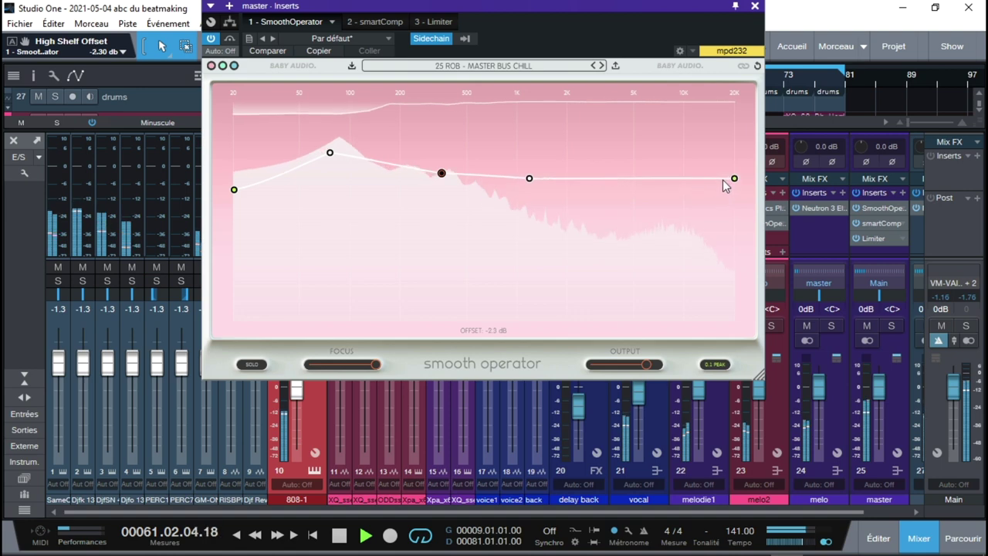
{"action": "mouse_move", "coordinate": [440, 176]}
{"action": "left_mouse_down"}
{"action": "mouse_move", "coordinate": [447, 238]}
{"action": "mouse_move", "coordinate": [448, 174]}
{"action": "left_mouse_up"}
{"action": "left_click_drag", "start_coordinate": [530, 181], "coordinate": [536, 205]}
{"action": "left_click_drag", "start_coordinate": [736, 178], "coordinate": [736, 206]}
{"action": "left_click_drag", "start_coordinate": [449, 176], "coordinate": [457, 153]}
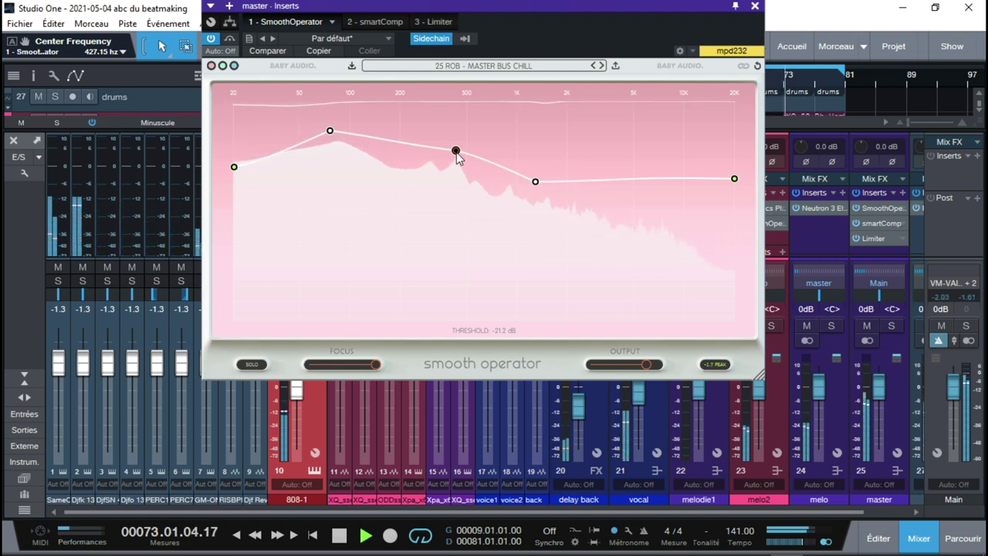
Turn the sidechain on, lower the overall threshold slightly and reshape the low end with the left peak node at -3.9 dB, 73 Hz
{"action": "left_click", "coordinate": [744, 68]}
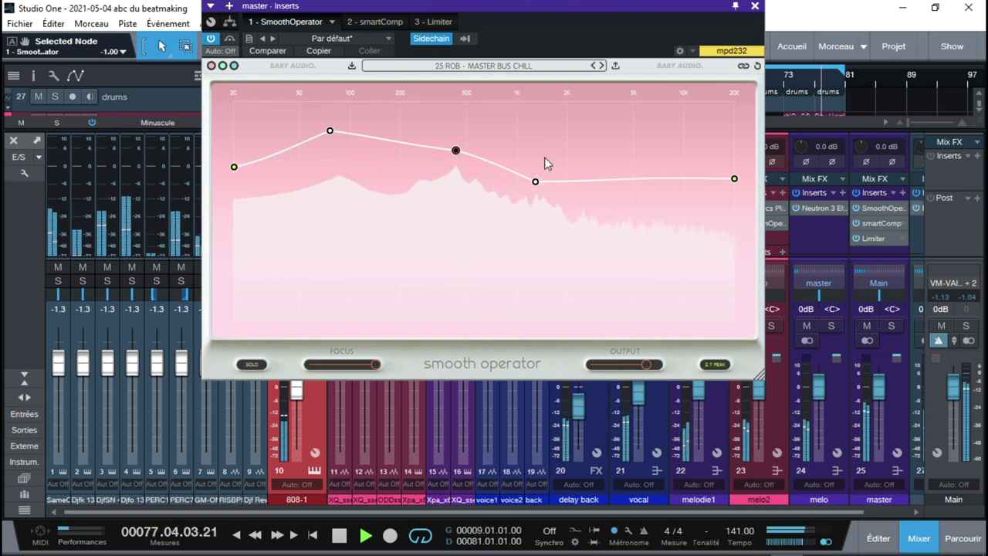
{"action": "left_click_drag", "start_coordinate": [456, 151], "coordinate": [456, 173]}
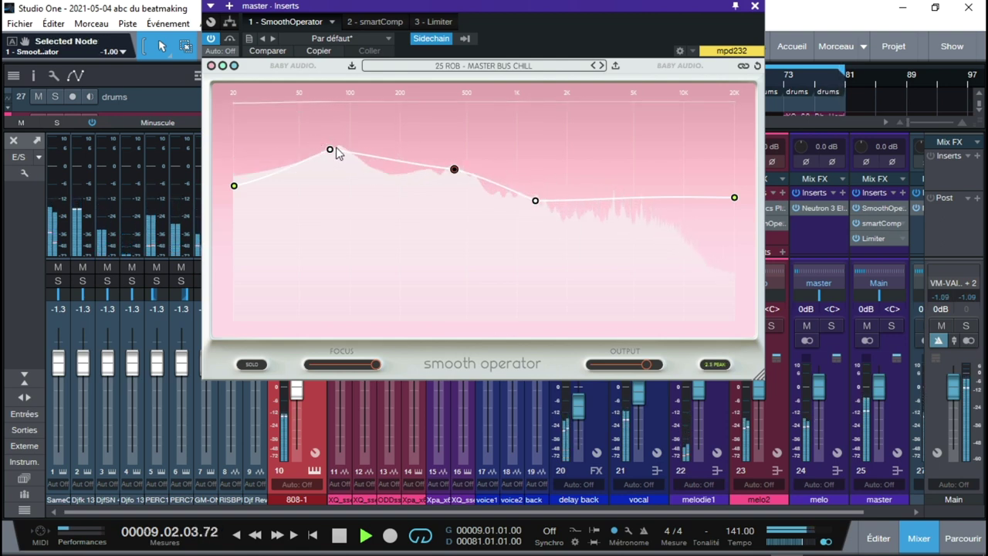
{"action": "left_click_drag", "start_coordinate": [331, 153], "coordinate": [330, 176]}
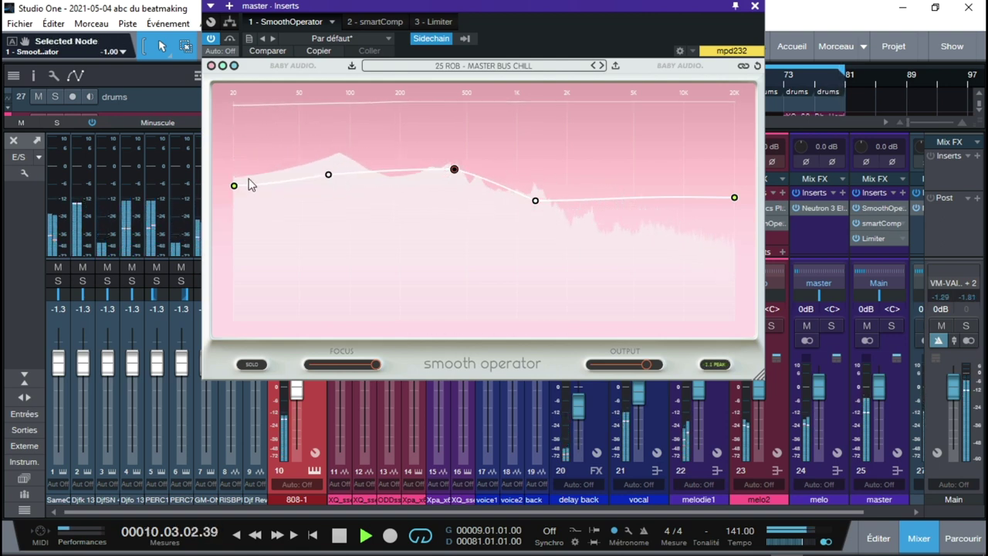
{"action": "left_click_drag", "start_coordinate": [235, 187], "coordinate": [239, 166]}
{"action": "mouse_move", "coordinate": [329, 175]}
{"action": "left_mouse_down"}
{"action": "mouse_move", "coordinate": [329, 163]}
{"action": "mouse_move", "coordinate": [328, 176]}
{"action": "left_mouse_up"}
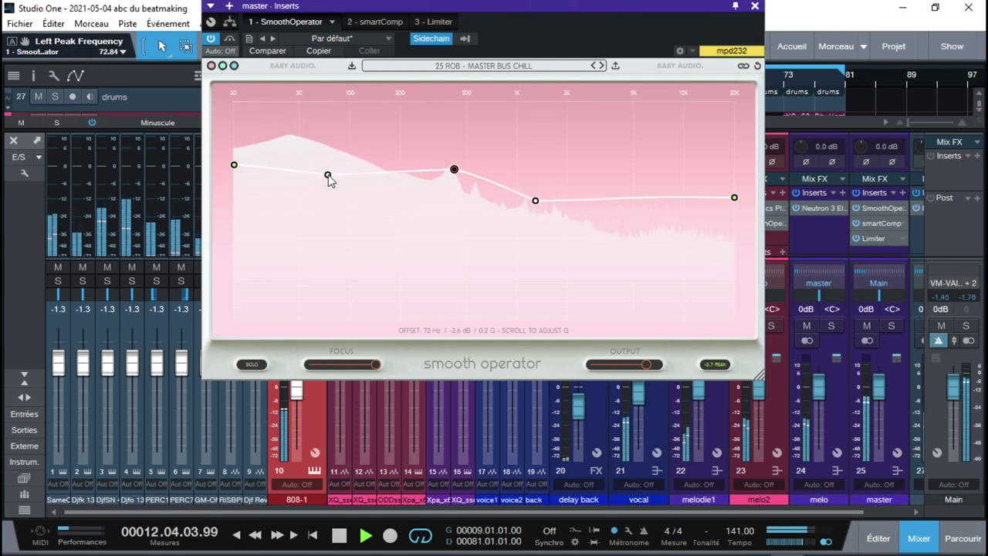
{"action": "scroll", "coordinate": [328, 177], "scroll_direction": "down", "scroll_amount": 1}
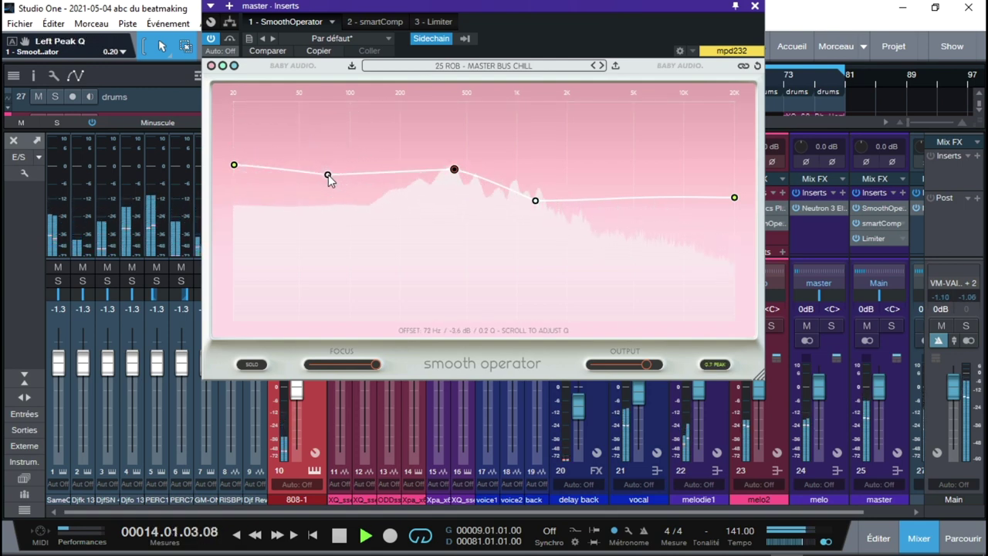
{"action": "mouse_move", "coordinate": [328, 177]}
{"action": "left_mouse_down"}
{"action": "mouse_move", "coordinate": [329, 190]}
{"action": "mouse_move", "coordinate": [329, 176]}
{"action": "left_mouse_up"}
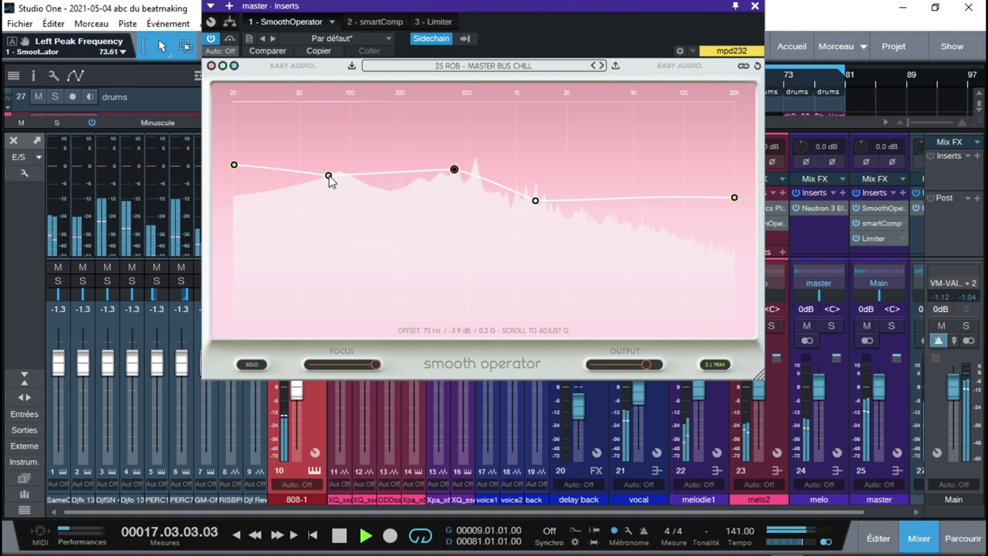
Sweep the overall threshold down to -45.8 dB and back up, repeat with the sidechain off, and leave it at -19.5 dB
{"action": "left_click_drag", "start_coordinate": [453, 174], "coordinate": [459, 212]}
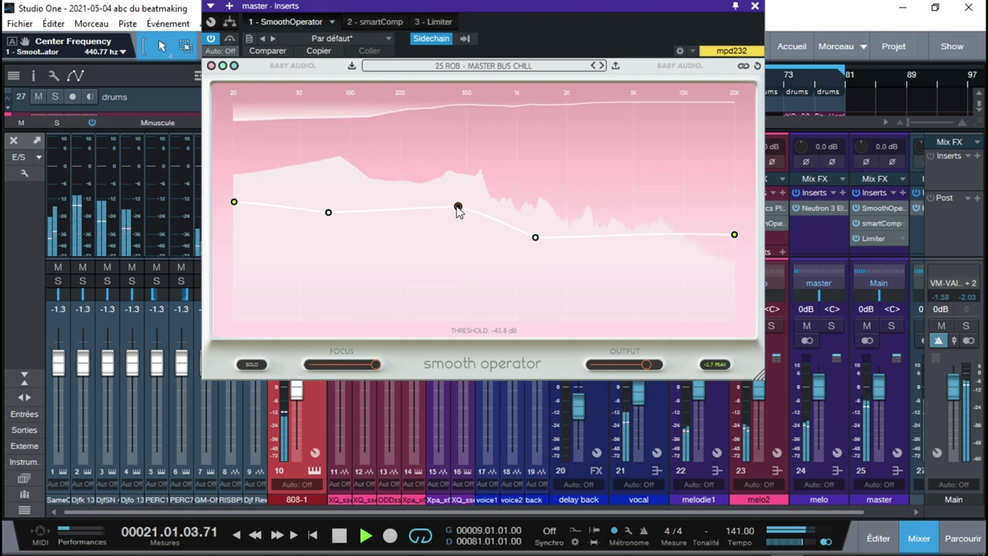
{"action": "left_click_drag", "start_coordinate": [458, 187], "coordinate": [458, 166]}
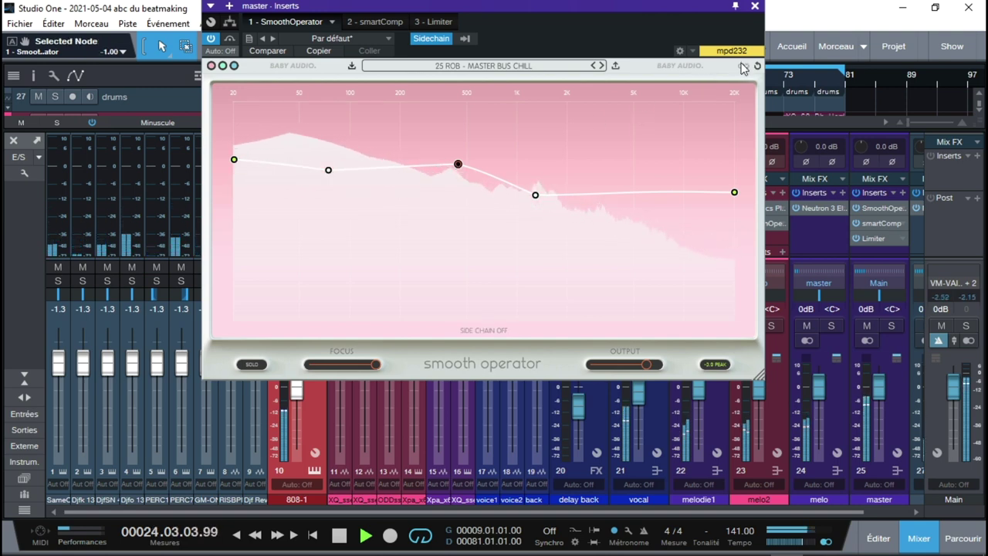
{"action": "left_click_drag", "start_coordinate": [458, 169], "coordinate": [463, 210]}
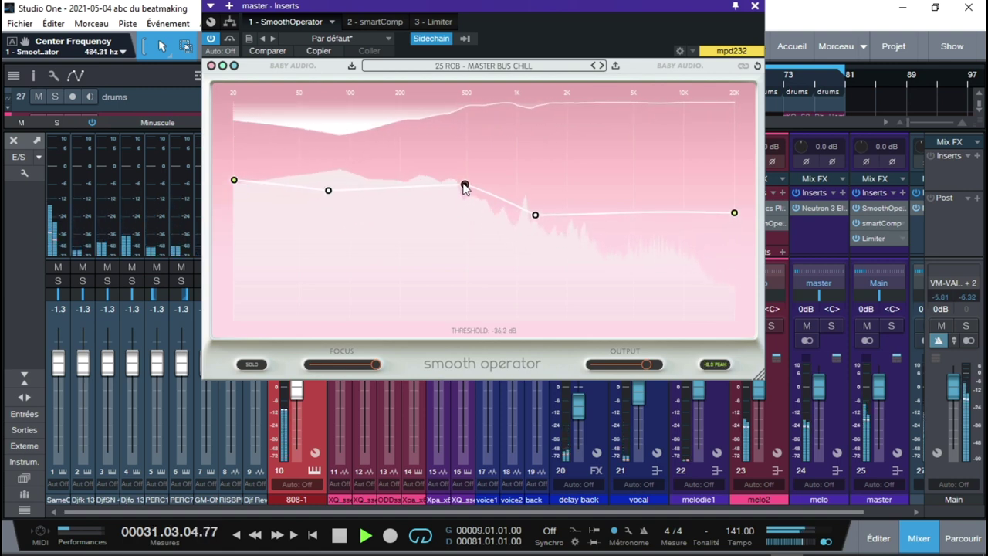
{"action": "left_click_drag", "start_coordinate": [465, 189], "coordinate": [465, 179]}
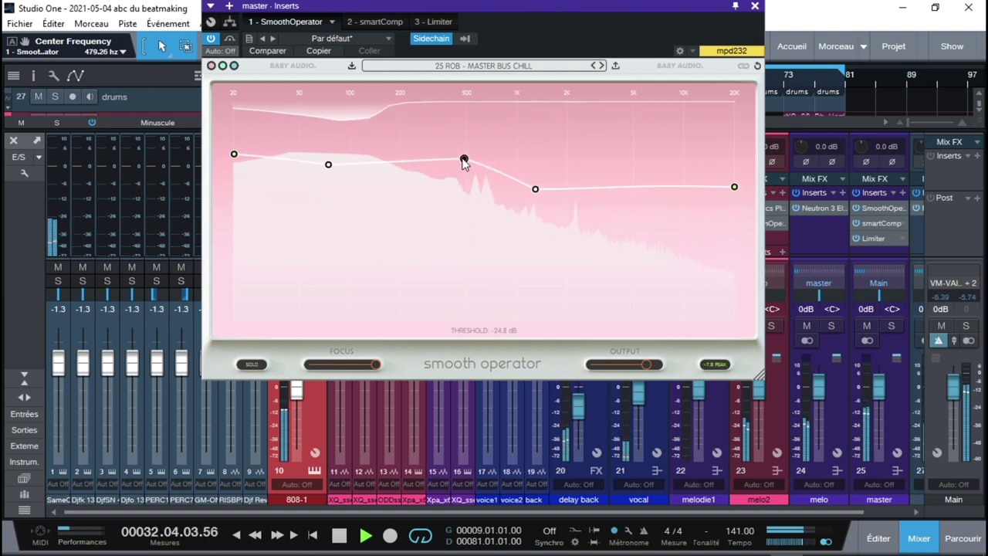
{"action": "left_click_drag", "start_coordinate": [463, 157], "coordinate": [462, 156]}
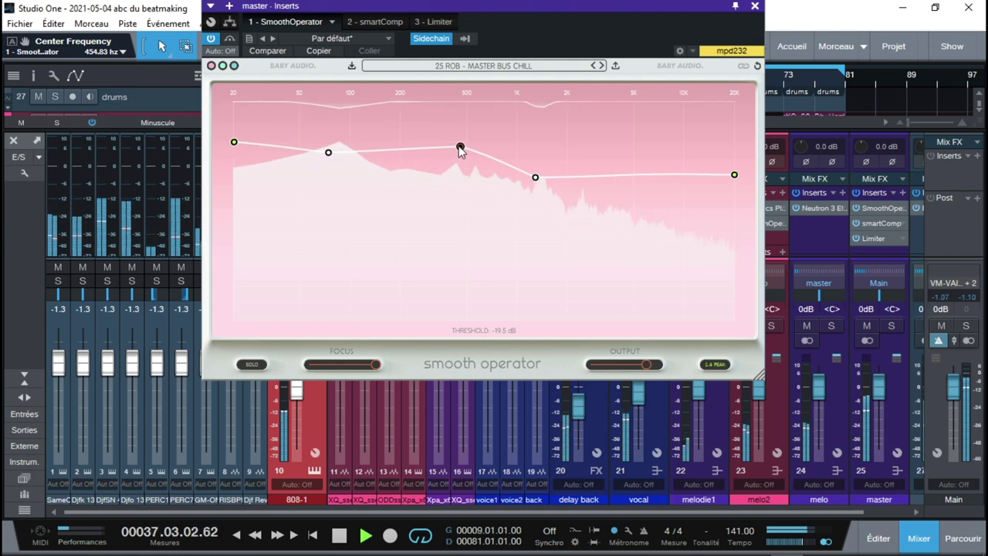
{"action": "left_click", "coordinate": [460, 149]}
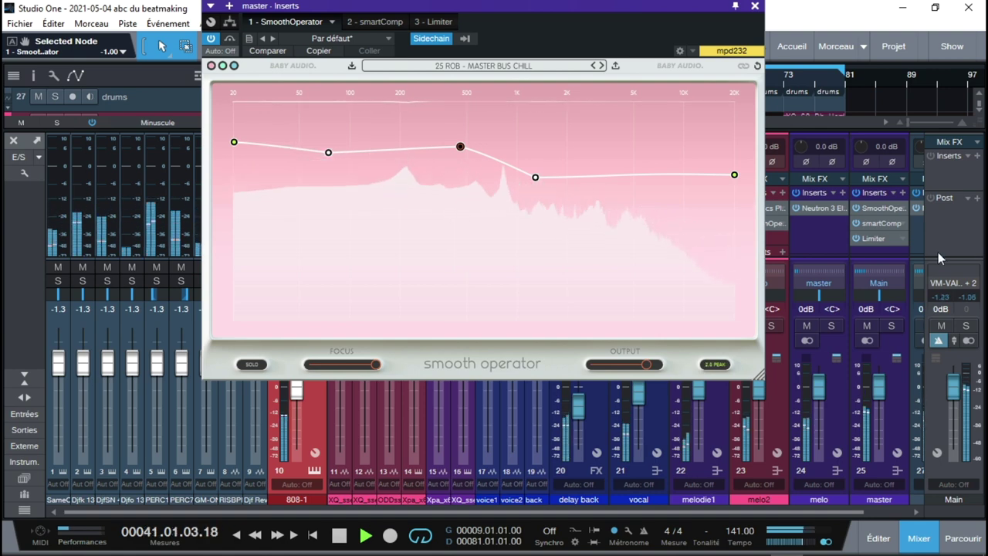
Open the master's Limiter beside the Smooth Operator window, and set the overall threshold to about -18.2 dB with the sidechain on
{"action": "left_click", "coordinate": [878, 238]}
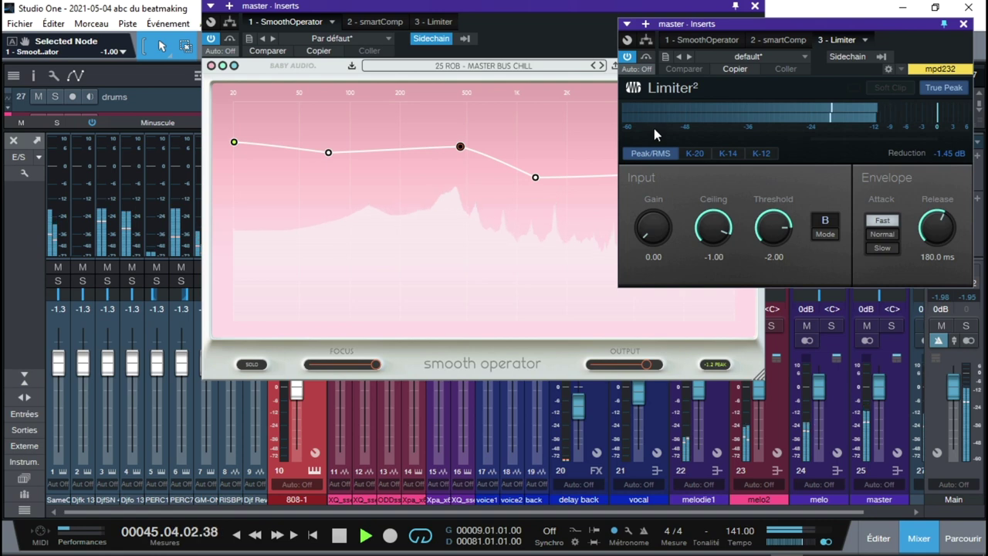
{"action": "left_click_drag", "start_coordinate": [580, 4], "coordinate": [456, 12]}
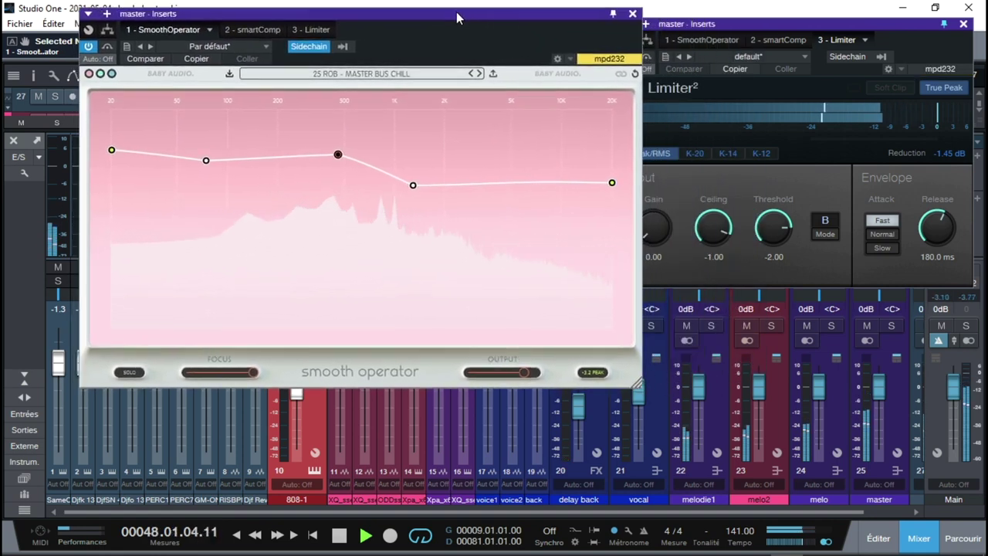
{"action": "mouse_move", "coordinate": [337, 157]}
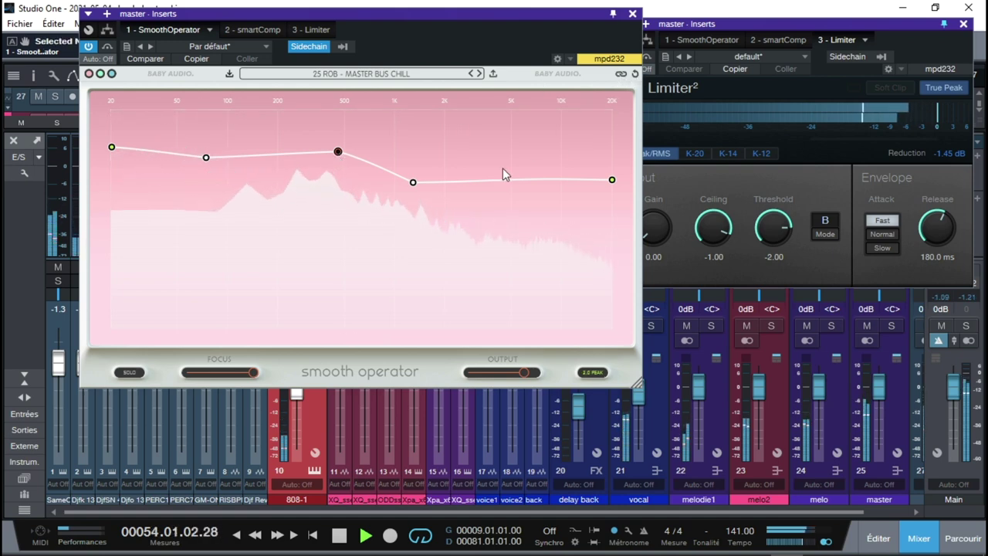
Compare the master with Smooth Operator bypassed and active, lower the threshold slightly, and close the plug-in with the sidechain off
{"action": "left_click", "coordinate": [171, 75]}
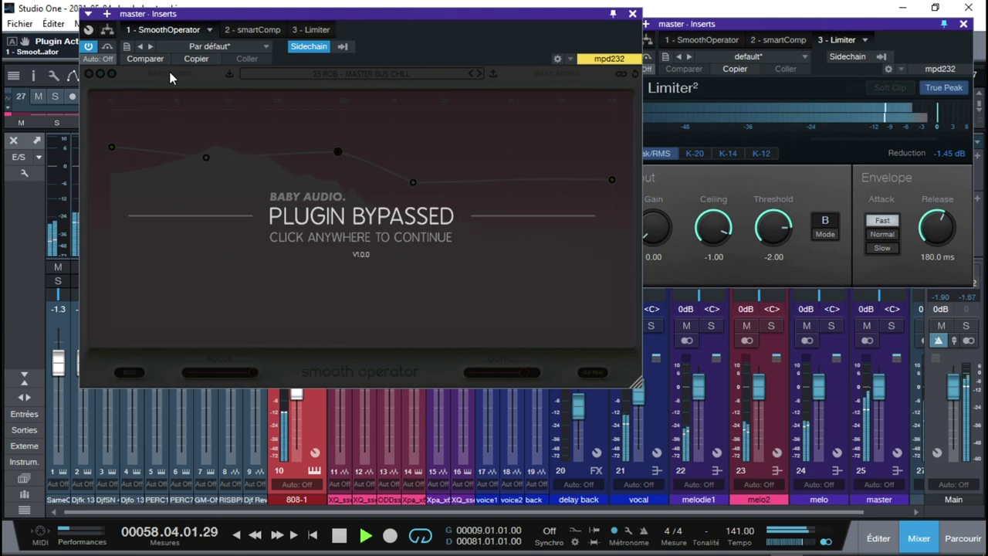
{"action": "left_click", "coordinate": [171, 77]}
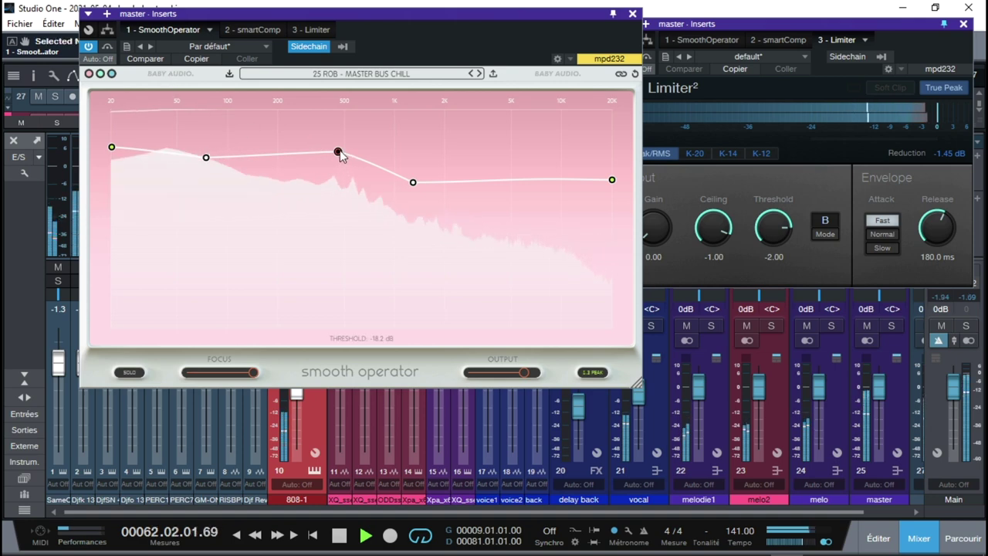
{"action": "left_click_drag", "start_coordinate": [340, 157], "coordinate": [342, 160]}
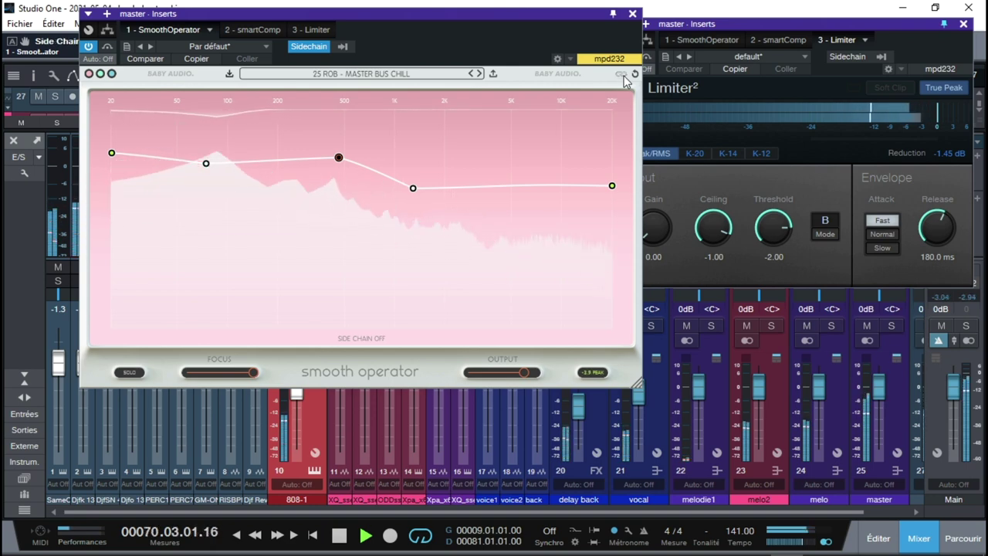
{"action": "left_click", "coordinate": [633, 14]}
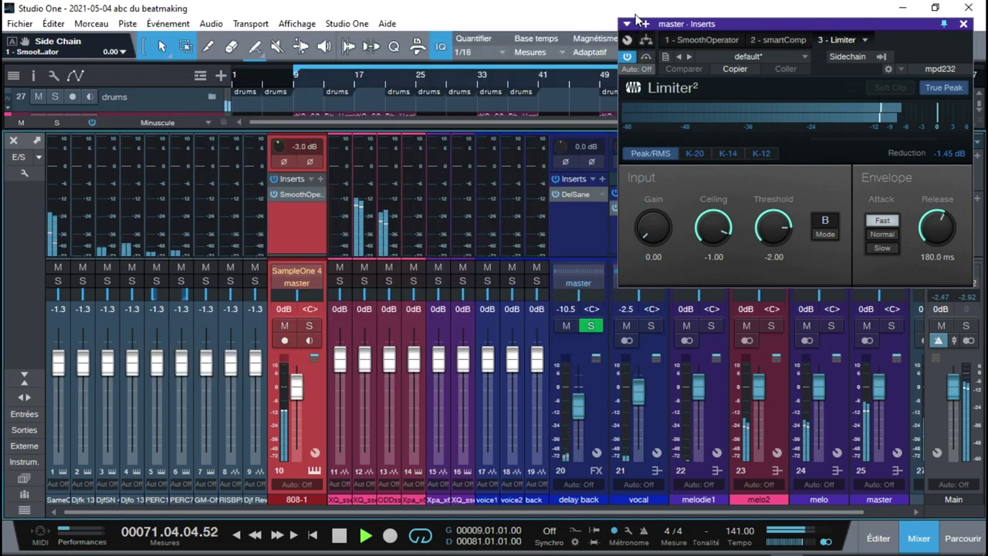
Close the master's Limiter window and stop playback of the beat
{"action": "left_click", "coordinate": [965, 24]}
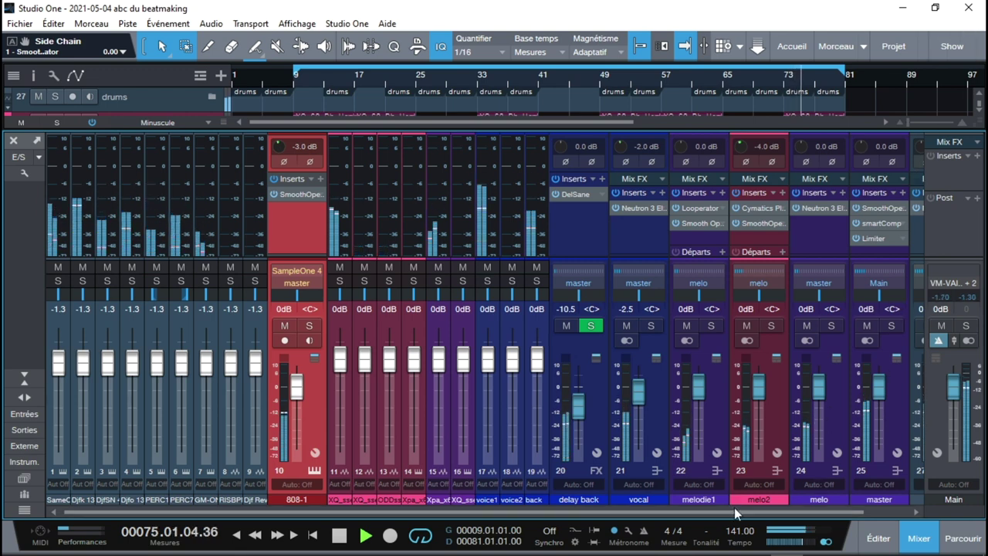
{"action": "left_click_drag", "start_coordinate": [732, 517], "coordinate": [781, 514]}
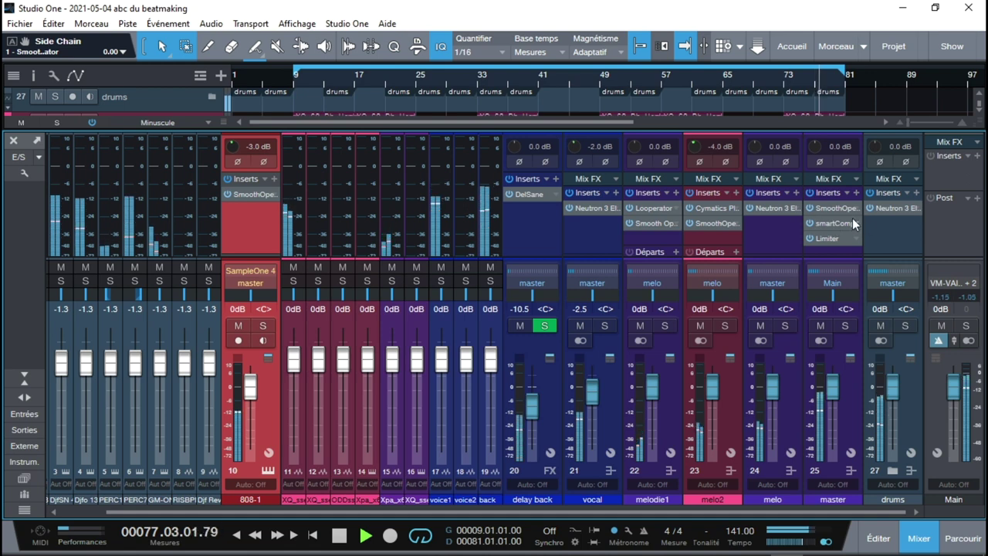
{"action": "key", "text": "space"}
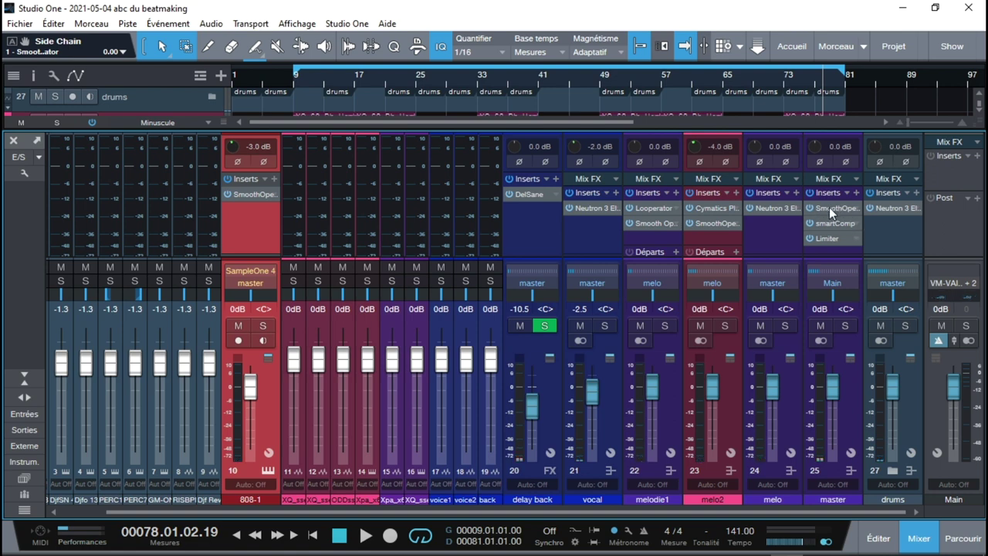
Open the Smooth Operator, smartComp and Limiter inserts of the master bus to show its plug-in chain
{"action": "left_click", "coordinate": [830, 209]}
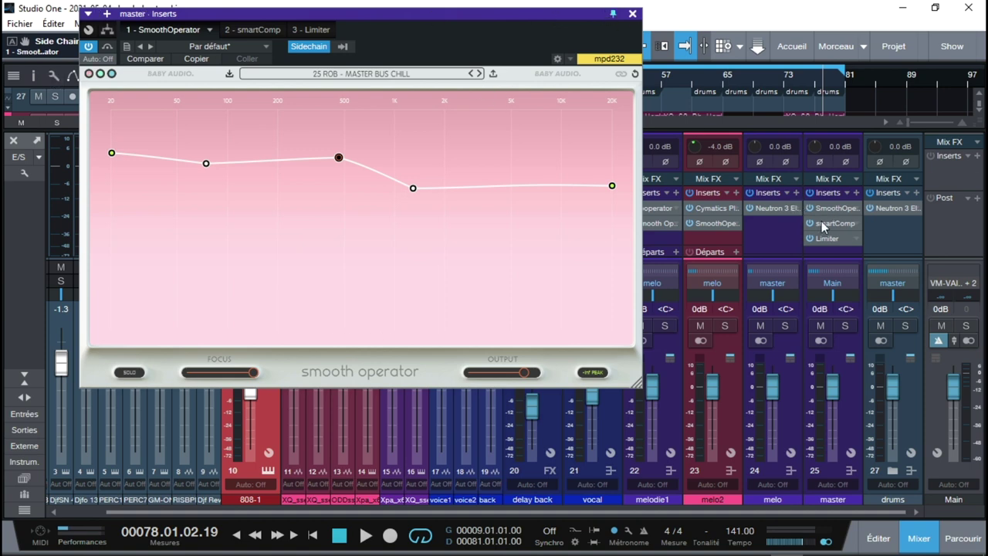
{"action": "left_click", "coordinate": [825, 223]}
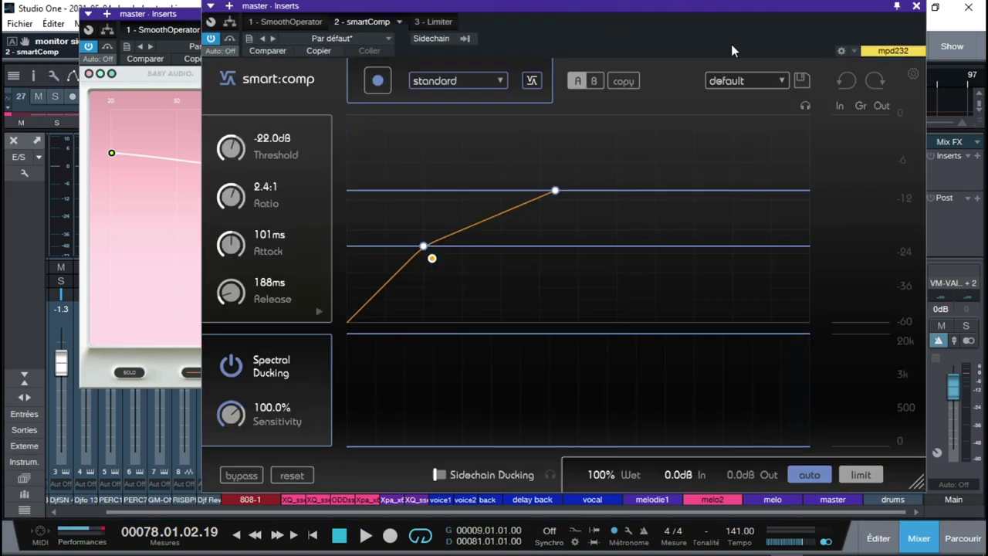
{"action": "left_click_drag", "start_coordinate": [731, 44], "coordinate": [616, 43]}
{"action": "left_click", "coordinate": [831, 241]}
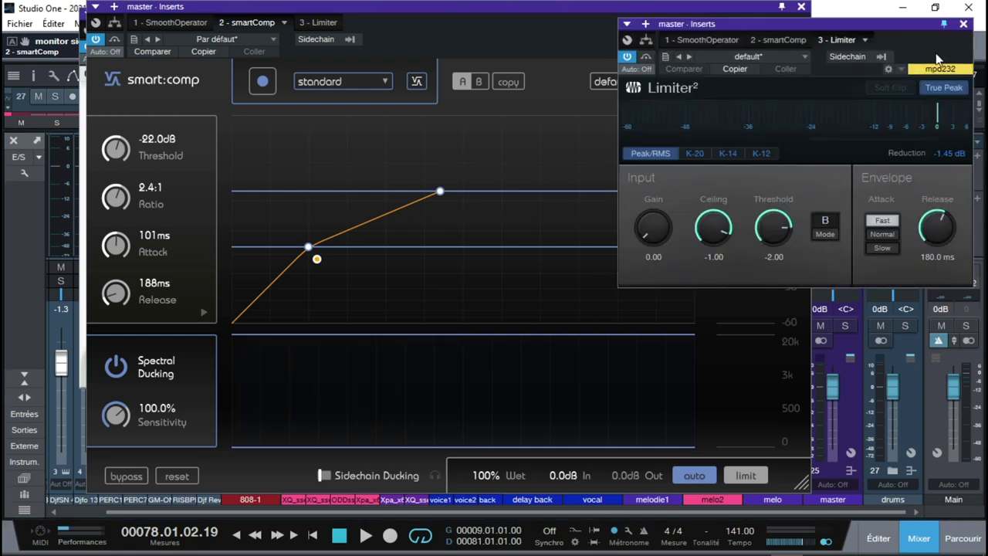
Play the beat, compare the master with smartComp bypassed and active, and return to its Smooth Operator window
{"action": "key", "text": "space"}
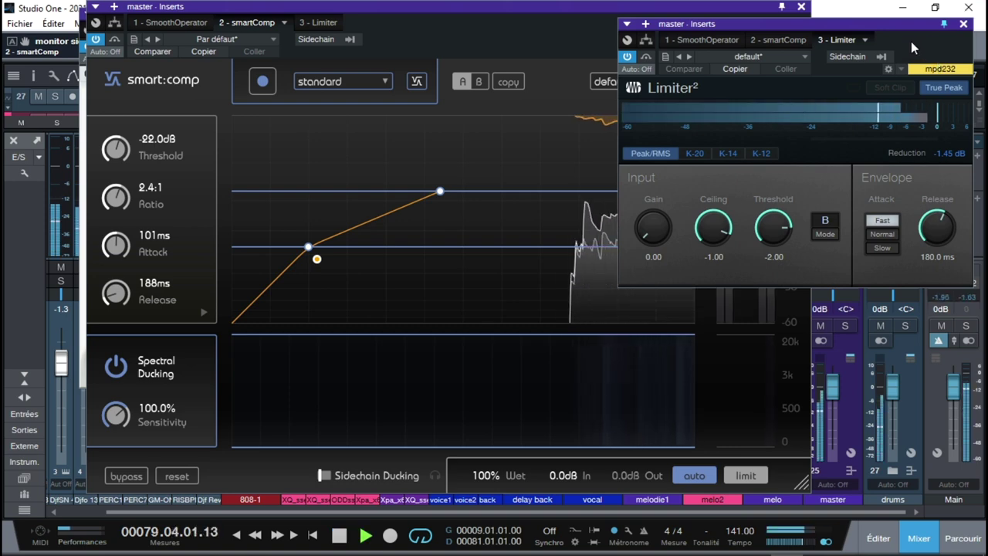
{"action": "left_click", "coordinate": [966, 26]}
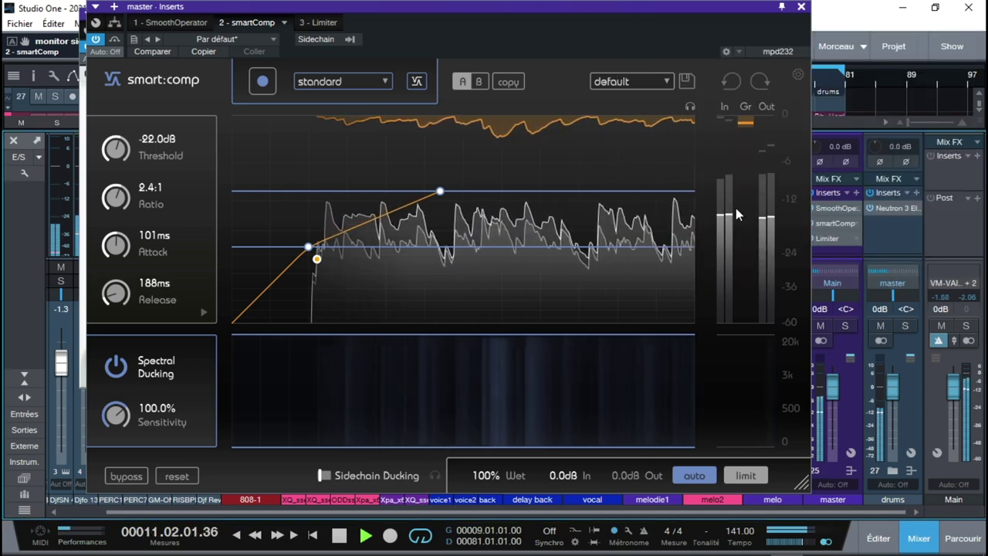
{"action": "left_click", "coordinate": [95, 40]}
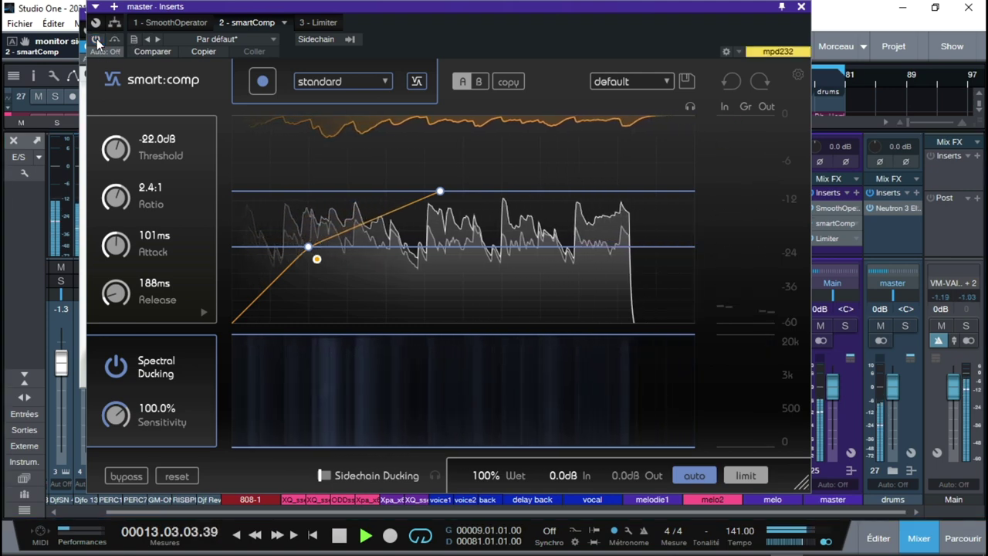
{"action": "left_click", "coordinate": [96, 40]}
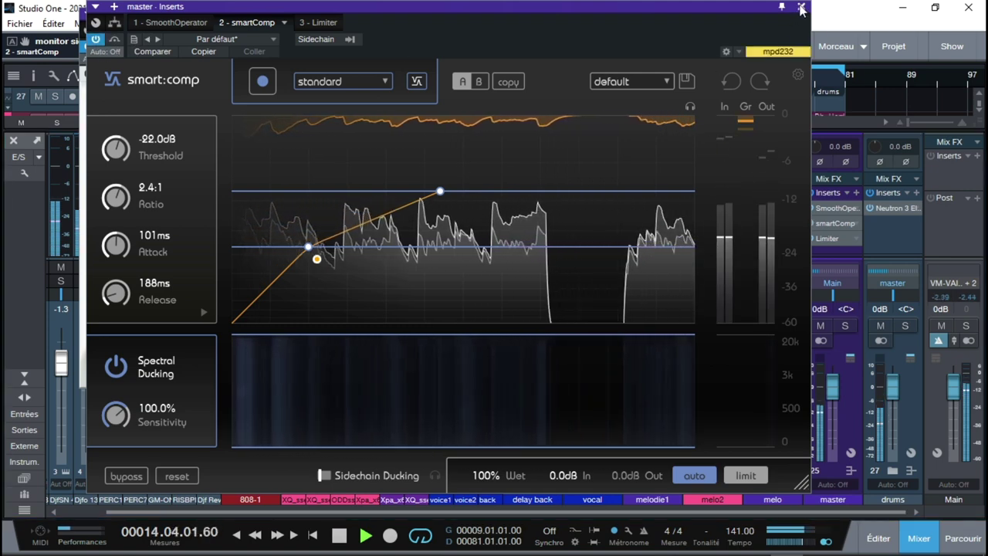
{"action": "left_click", "coordinate": [836, 208]}
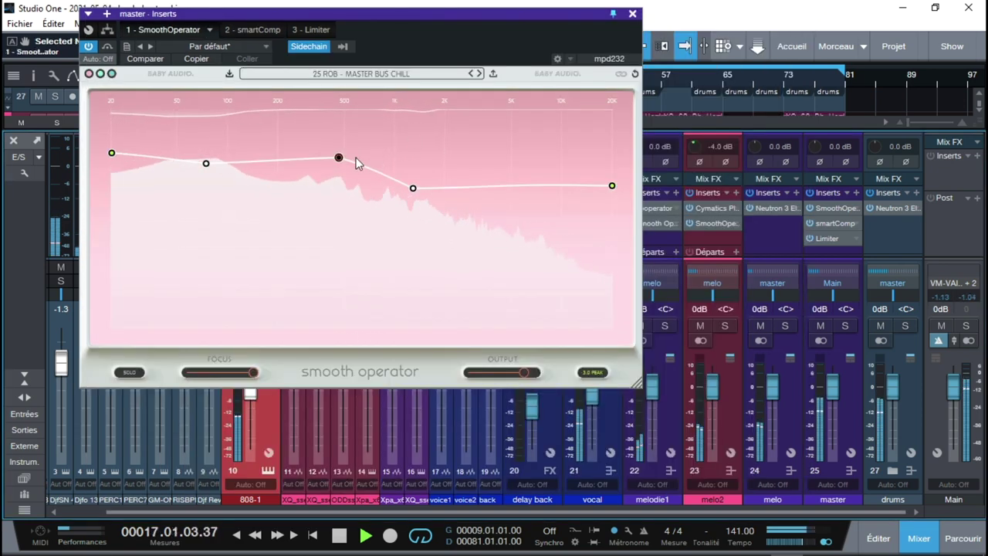
Lower the overall threshold strongly, move the left peak node to 18.6 dB at 52 Hz and narrow its curve
{"action": "left_click_drag", "start_coordinate": [339, 158], "coordinate": [345, 269]}
{"action": "left_click_drag", "start_coordinate": [206, 275], "coordinate": [217, 180]}
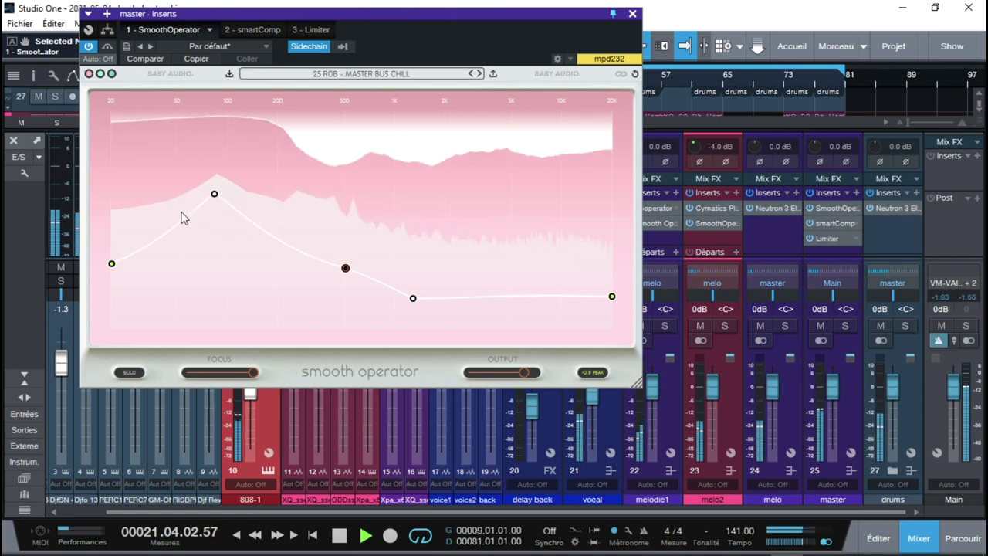
{"action": "left_click_drag", "start_coordinate": [112, 263], "coordinate": [112, 246]}
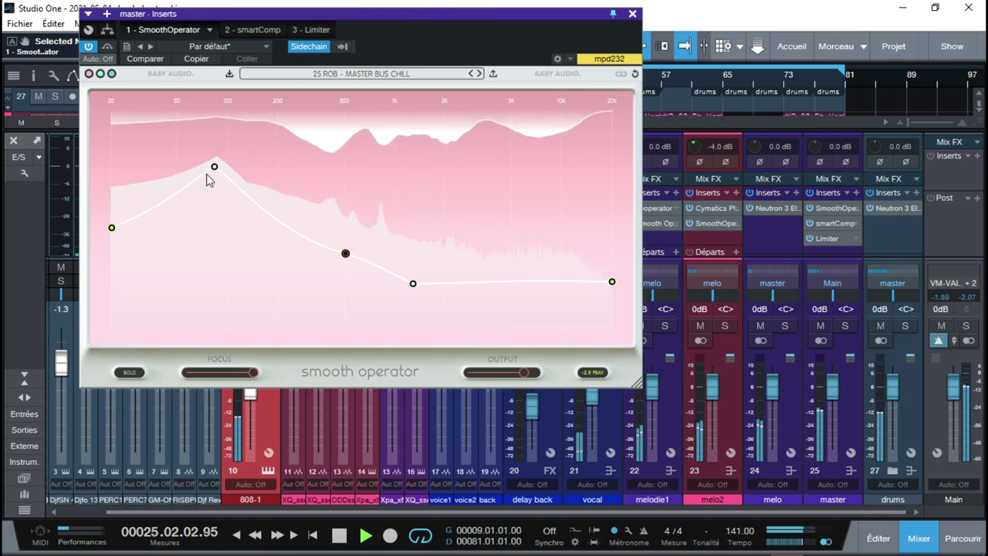
{"action": "mouse_move", "coordinate": [215, 175]}
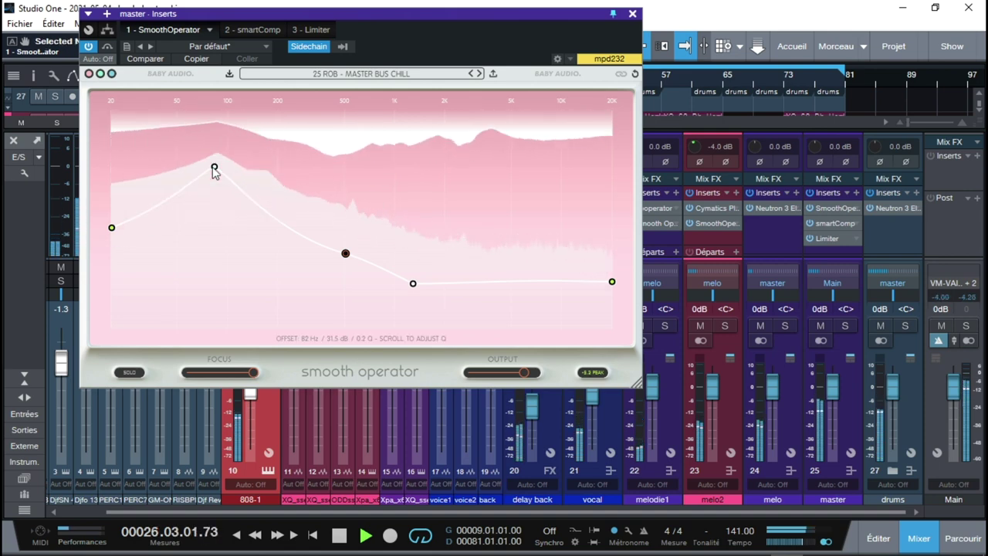
{"action": "left_click_drag", "start_coordinate": [215, 173], "coordinate": [184, 197]}
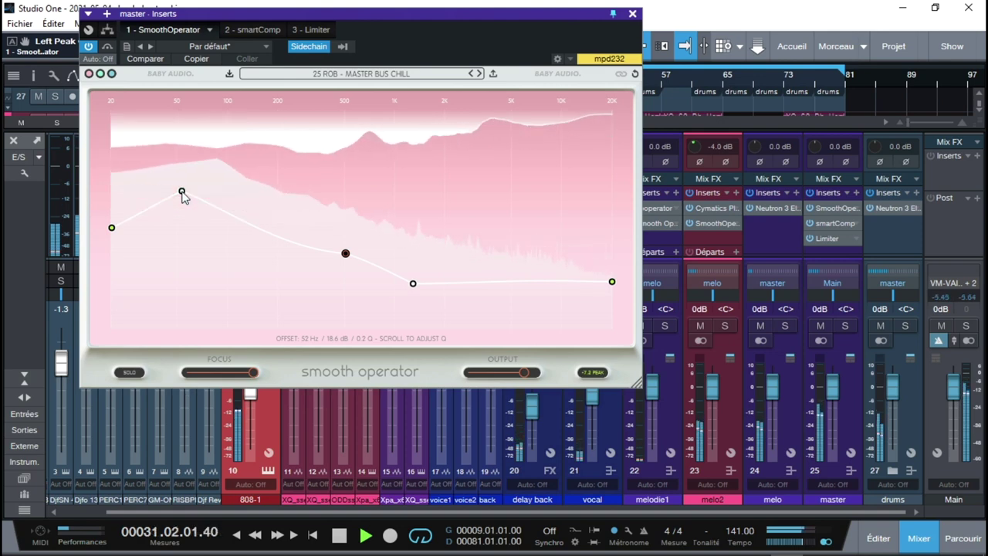
{"action": "scroll", "coordinate": [183, 196], "scroll_direction": "up", "scroll_amount": 5}
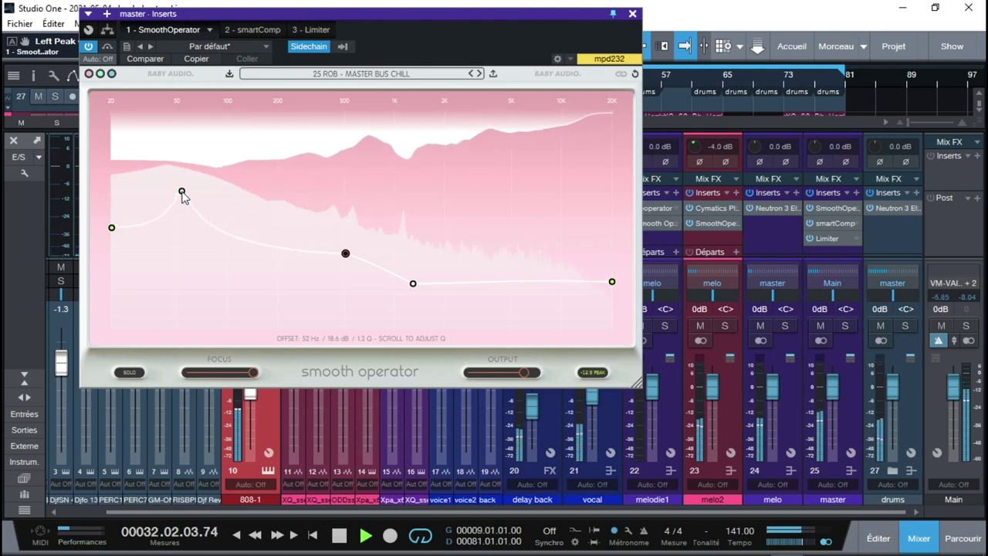
Raise the low shelf, overall threshold and right peak node, and pull the left peak node down at 54 Hz
{"action": "left_click_drag", "start_coordinate": [111, 225], "coordinate": [111, 204]}
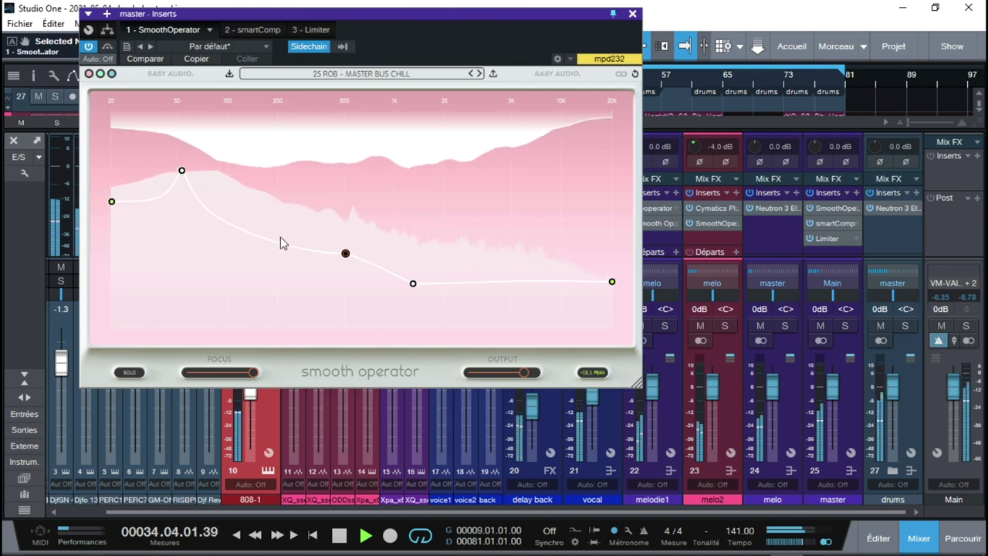
{"action": "left_click_drag", "start_coordinate": [345, 253], "coordinate": [346, 223]}
{"action": "left_click_drag", "start_coordinate": [414, 253], "coordinate": [430, 213]}
{"action": "left_click_drag", "start_coordinate": [183, 140], "coordinate": [186, 190]}
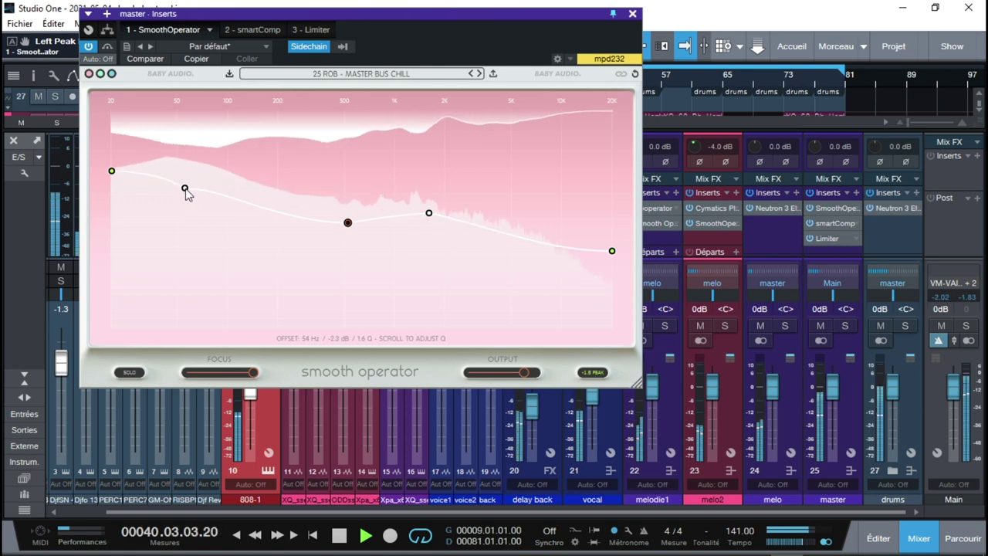
Load the preset 04 NAKAJI - TOP END CLEAN-UP, lower its overall threshold slightly and raise the right peak and high shelf nodes
{"action": "left_click", "coordinate": [358, 74]}
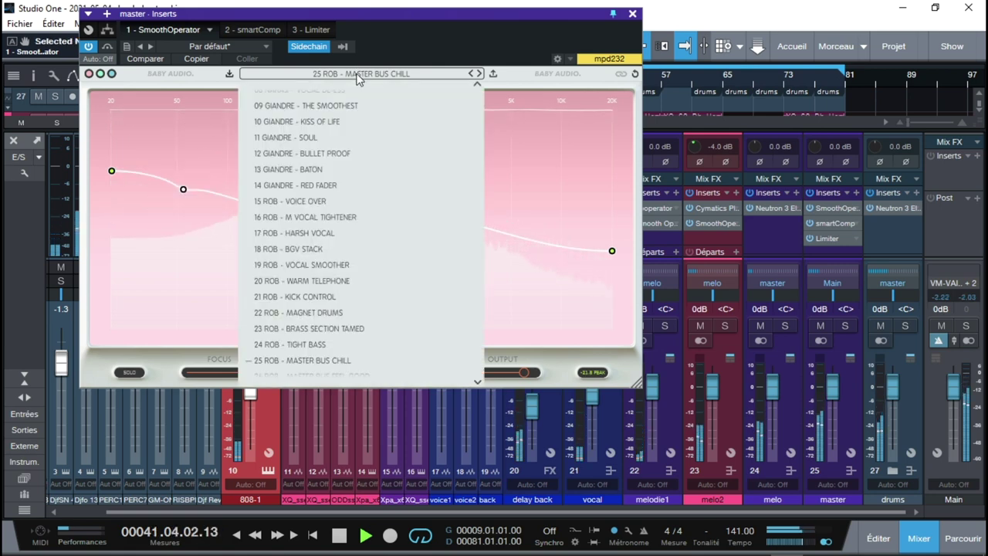
{"action": "scroll", "coordinate": [457, 91], "scroll_direction": "up", "scroll_amount": 3}
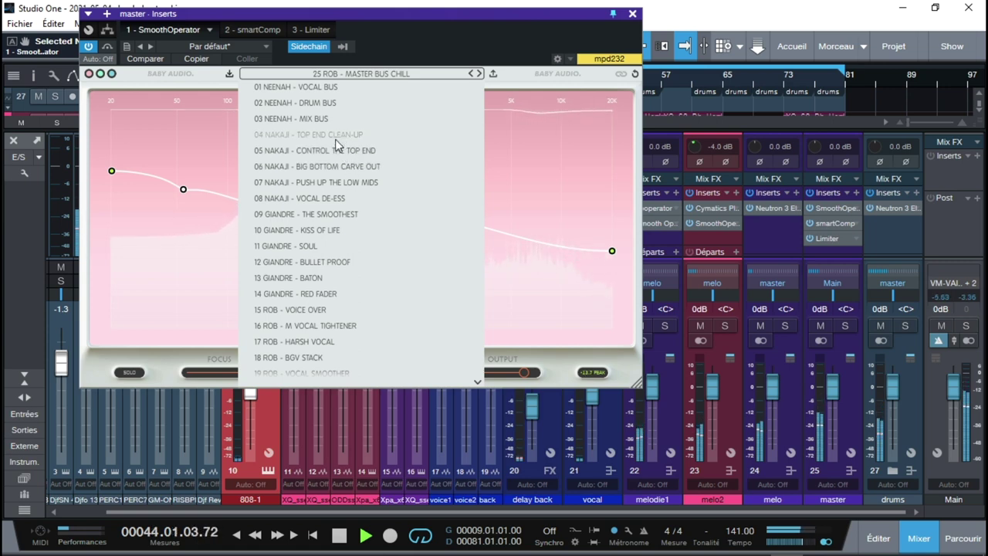
{"action": "left_click", "coordinate": [313, 135]}
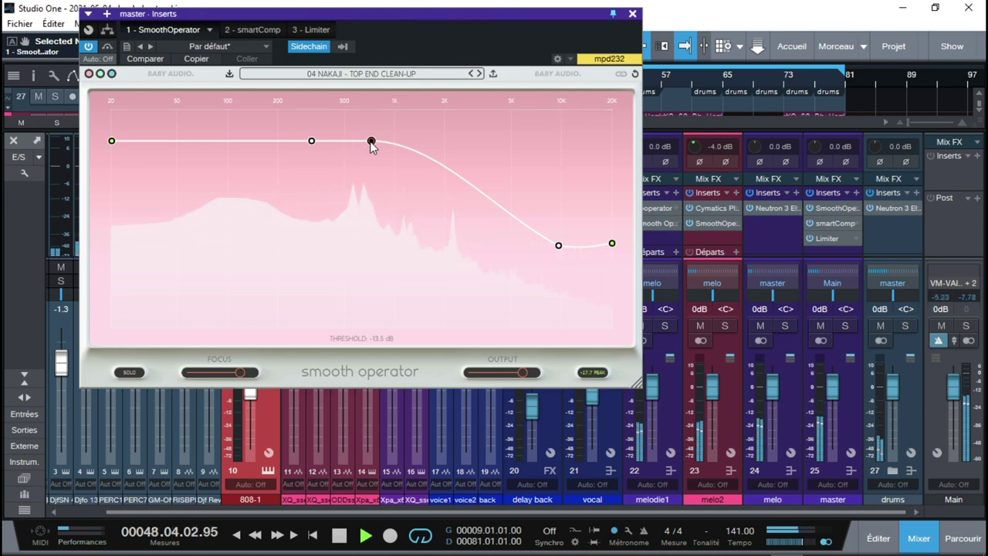
{"action": "left_click_drag", "start_coordinate": [371, 147], "coordinate": [451, 207]}
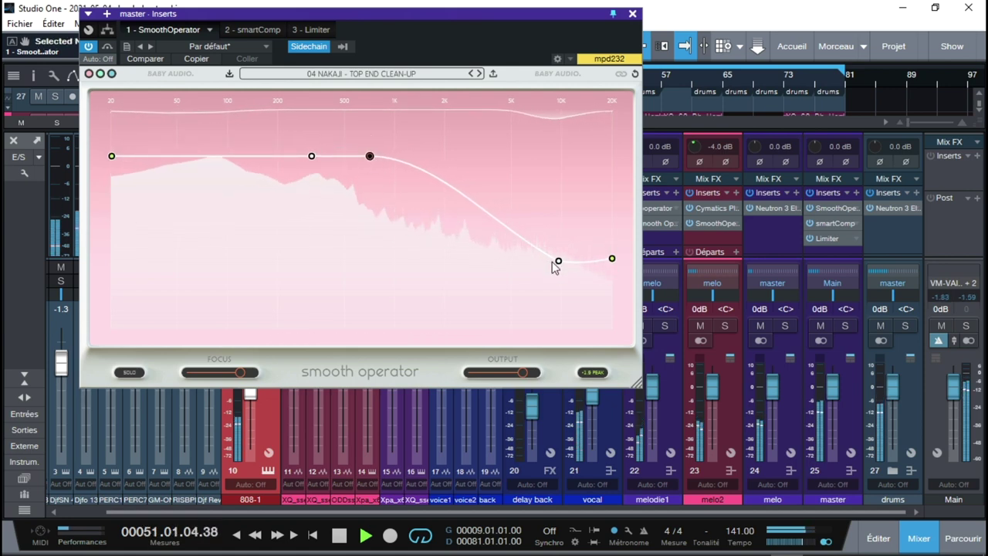
{"action": "left_click_drag", "start_coordinate": [559, 263], "coordinate": [552, 240]}
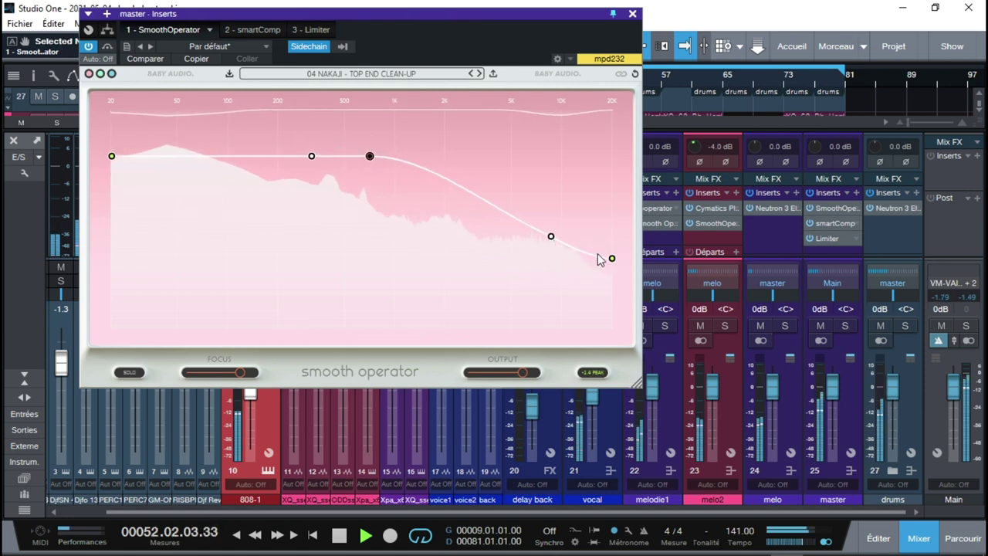
{"action": "left_click_drag", "start_coordinate": [610, 262], "coordinate": [611, 211]}
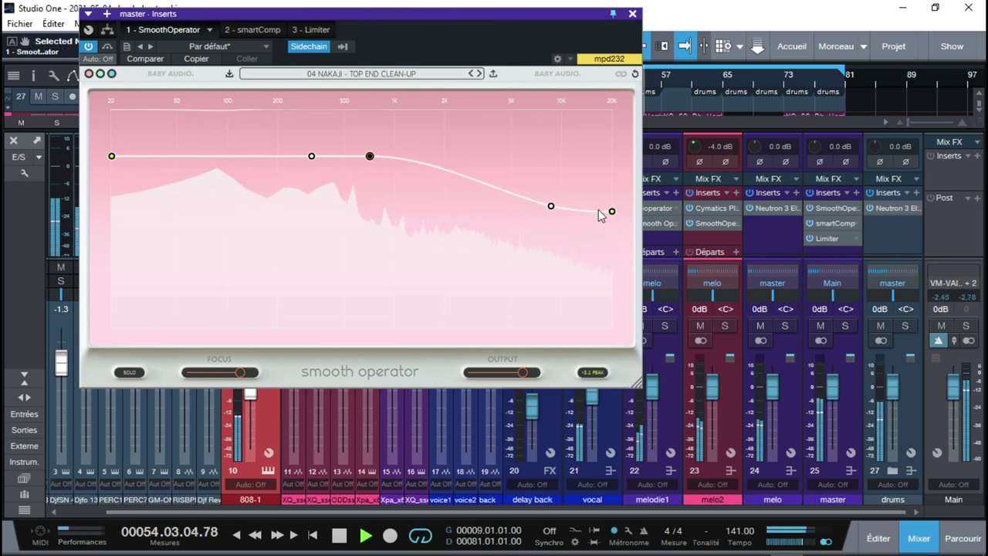
{"action": "left_click_drag", "start_coordinate": [612, 211], "coordinate": [611, 201]}
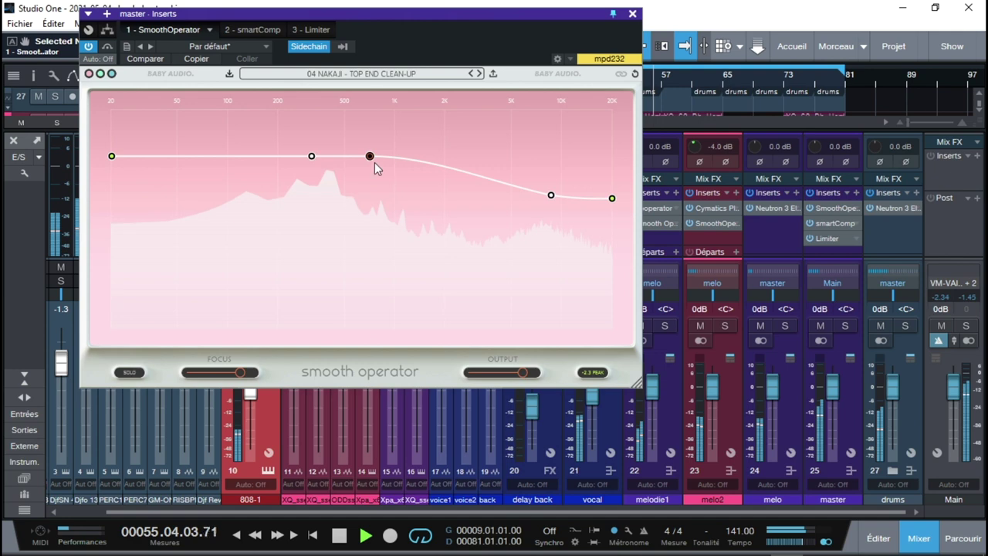
Shift the left peak node between 100 and 200 Hz, set the low shelf to -6.4 dB and fine-tune the overall threshold around -19.8 dB
{"action": "left_click_drag", "start_coordinate": [370, 157], "coordinate": [256, 179]}
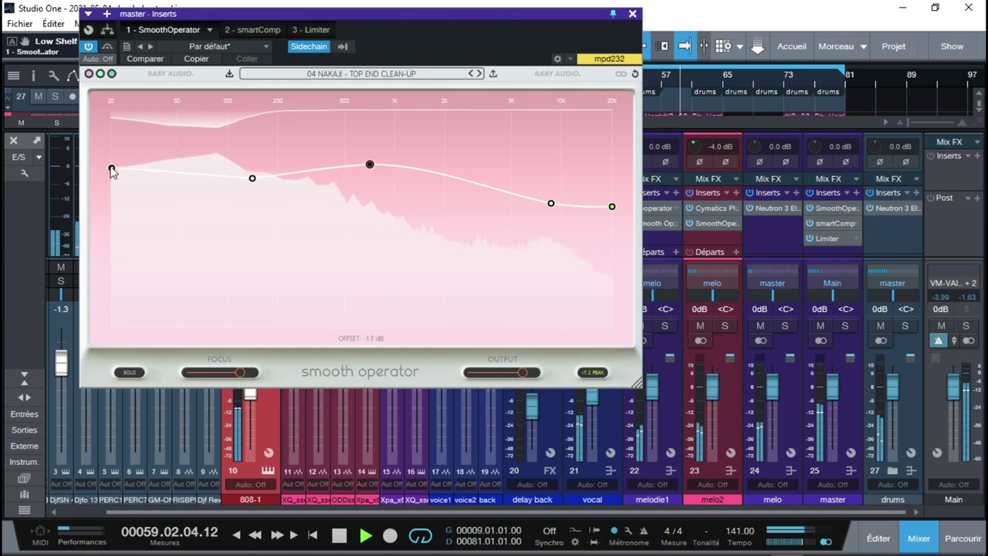
{"action": "left_click_drag", "start_coordinate": [112, 171], "coordinate": [113, 181]}
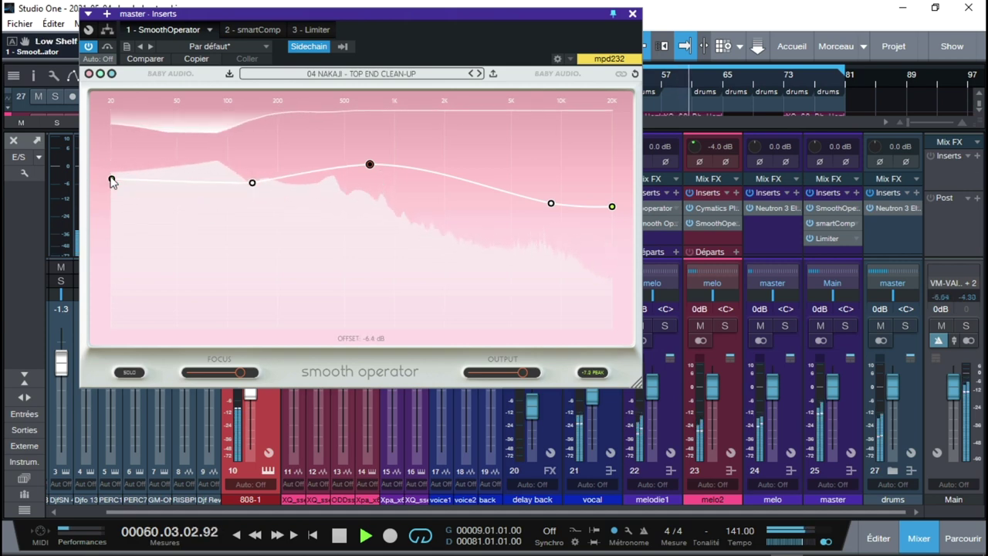
{"action": "left_click_drag", "start_coordinate": [370, 164], "coordinate": [371, 158]}
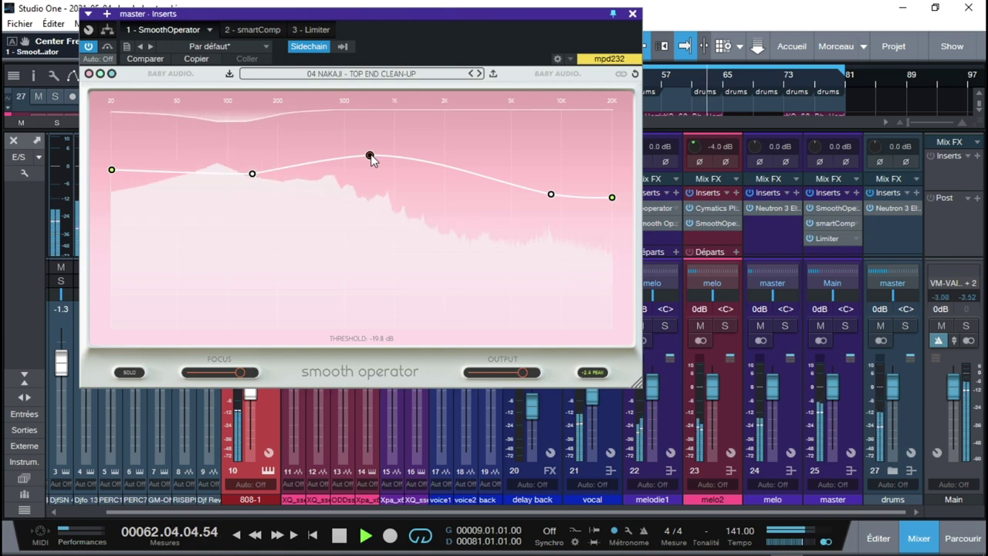
{"action": "mouse_move", "coordinate": [371, 157]}
{"action": "left_mouse_down"}
{"action": "mouse_move", "coordinate": [364, 210]}
{"action": "mouse_move", "coordinate": [365, 164]}
{"action": "left_mouse_up"}
Audition the preset 07 NAKAJI - PUSH UP THE LOW MIDS, and load the preset 12 GIANDRE - BULLET PROOF
{"action": "left_click", "coordinate": [378, 73]}
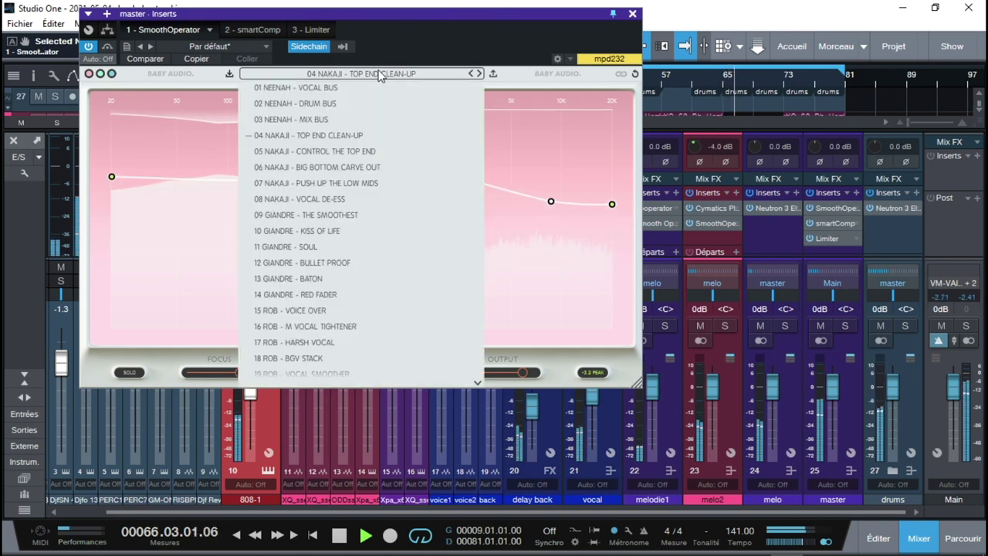
{"action": "left_click", "coordinate": [345, 186]}
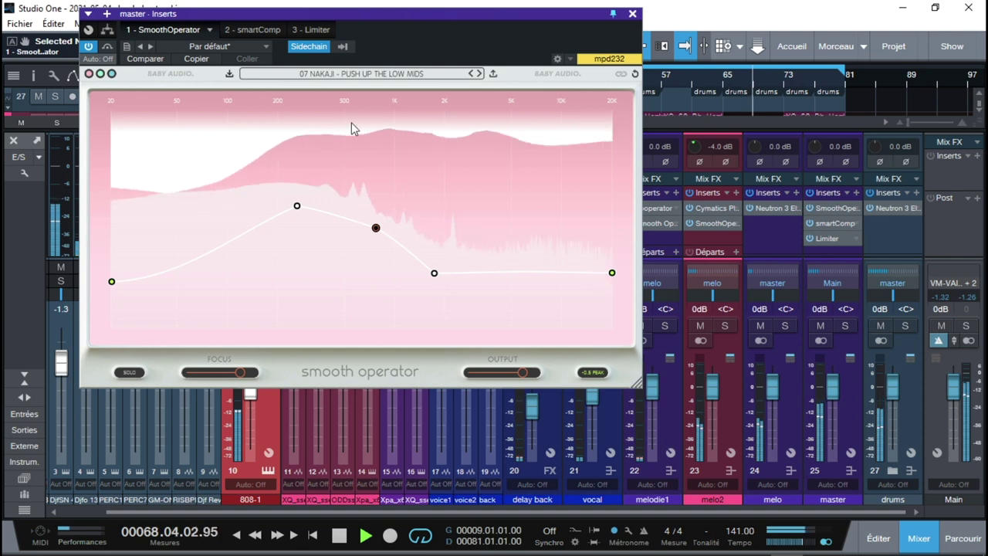
{"action": "left_click", "coordinate": [354, 75]}
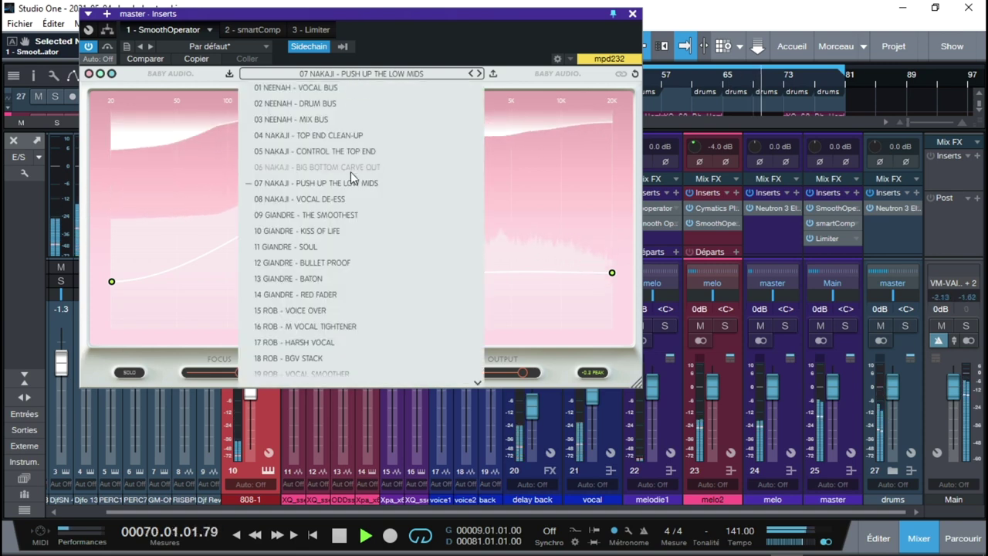
{"action": "left_click", "coordinate": [336, 264]}
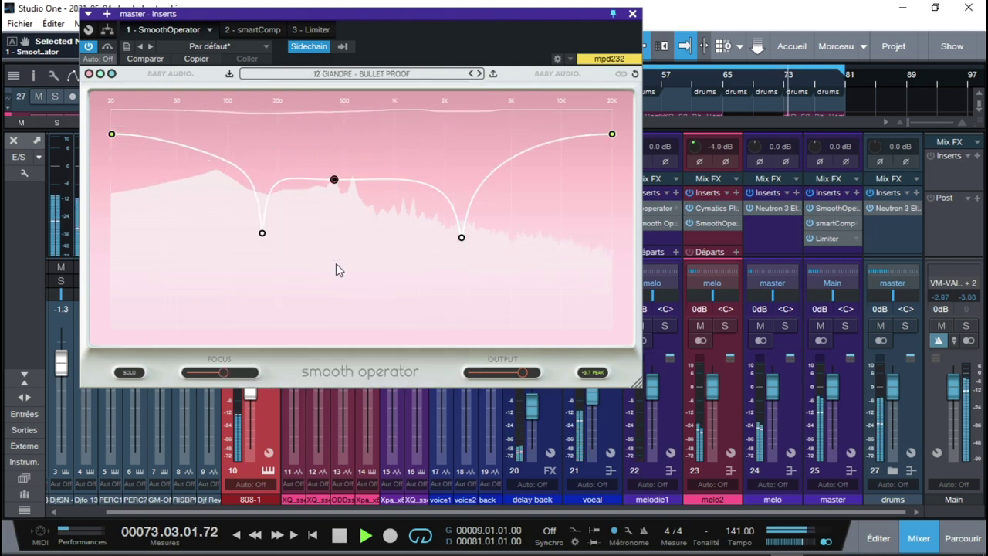
Move the left peak node to 88 Hz at -31.8 dB and widen it to a Q of 1.0
{"action": "mouse_move", "coordinate": [261, 234]}
{"action": "left_click_drag", "start_coordinate": [251, 234], "coordinate": [222, 234]}
{"action": "scroll", "coordinate": [220, 232], "scroll_direction": "down", "scroll_amount": 3}
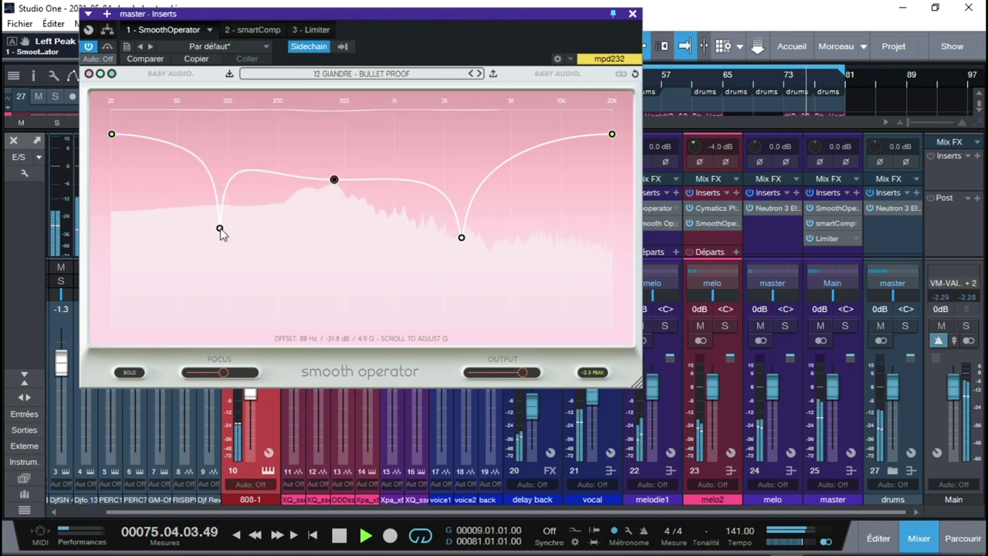
{"action": "scroll", "coordinate": [220, 231], "scroll_direction": "down", "scroll_amount": 8}
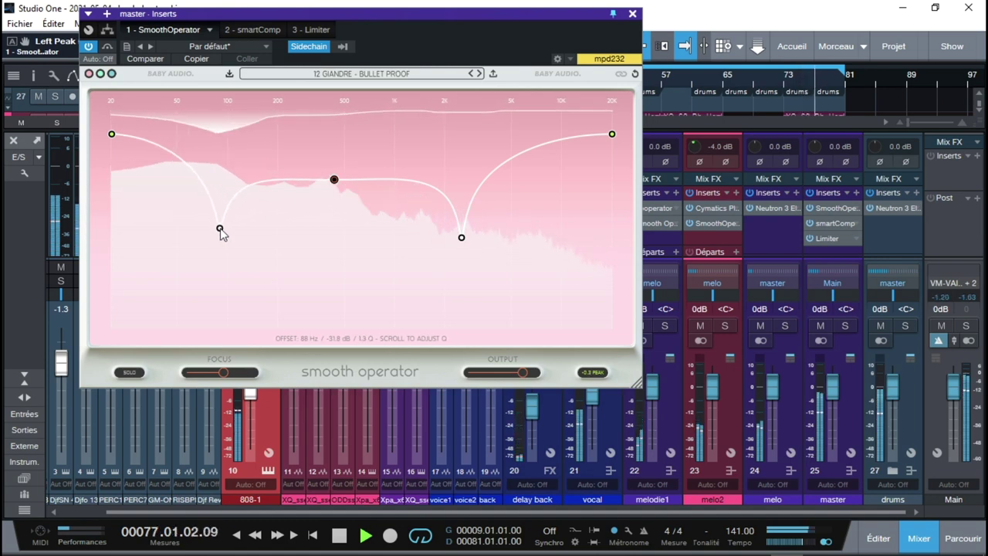
{"action": "scroll", "coordinate": [220, 232], "scroll_direction": "up", "scroll_amount": 3}
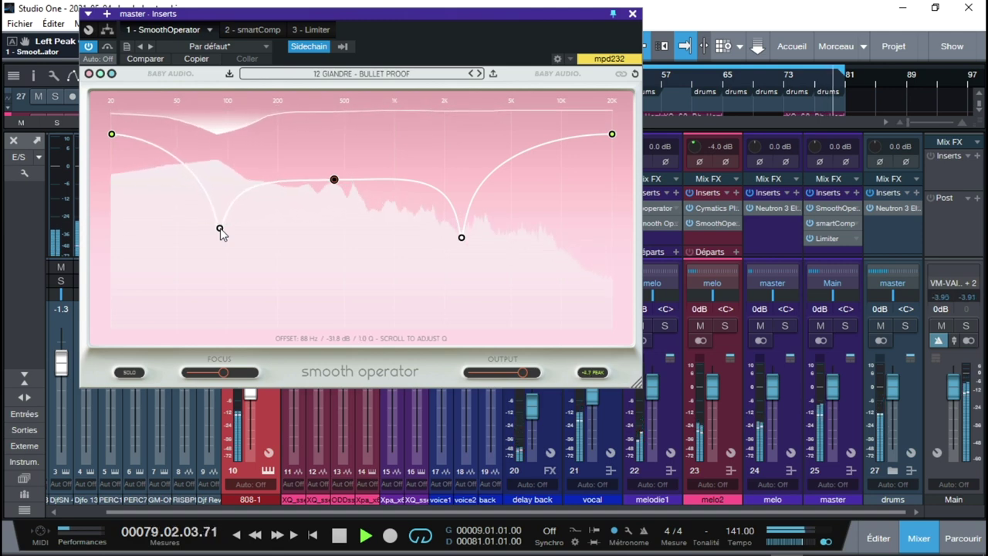
Lower the high shelf node to about -1.7 dB and raise the right peak node to a shallower dip near 2 kHz
{"action": "scroll", "coordinate": [220, 232], "scroll_direction": "down", "scroll_amount": 3}
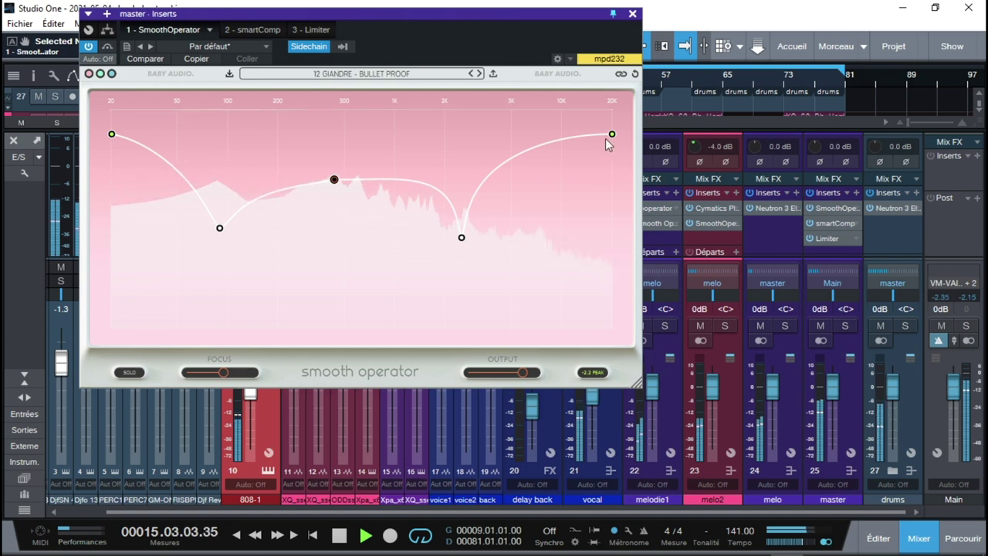
{"action": "left_click_drag", "start_coordinate": [615, 138], "coordinate": [617, 188]}
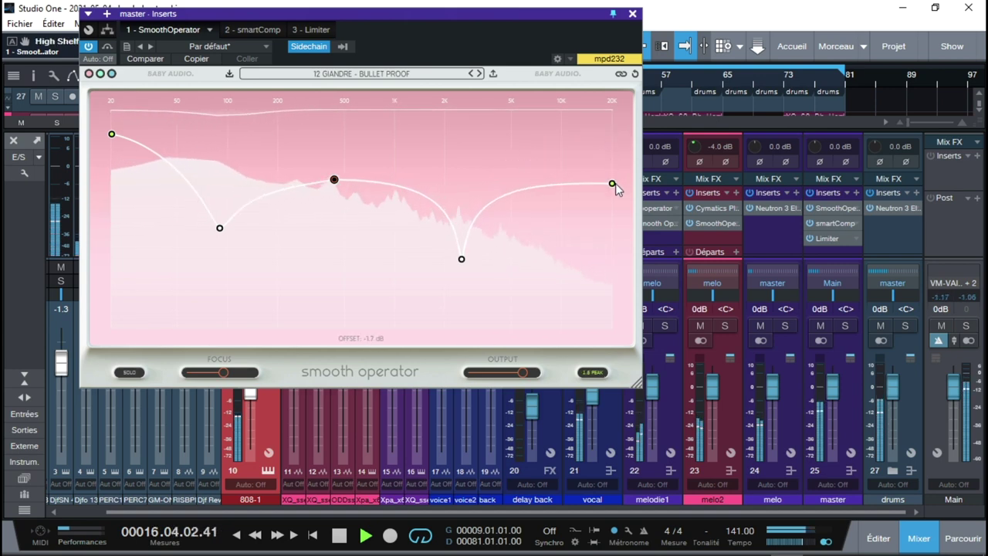
{"action": "left_click_drag", "start_coordinate": [462, 252], "coordinate": [453, 207]}
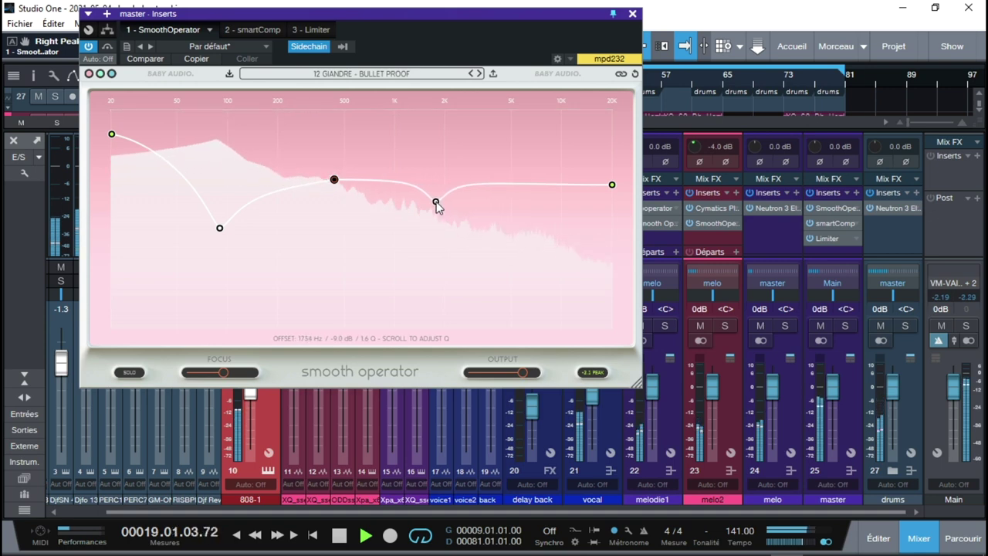
{"action": "left_click_drag", "start_coordinate": [435, 204], "coordinate": [443, 218]}
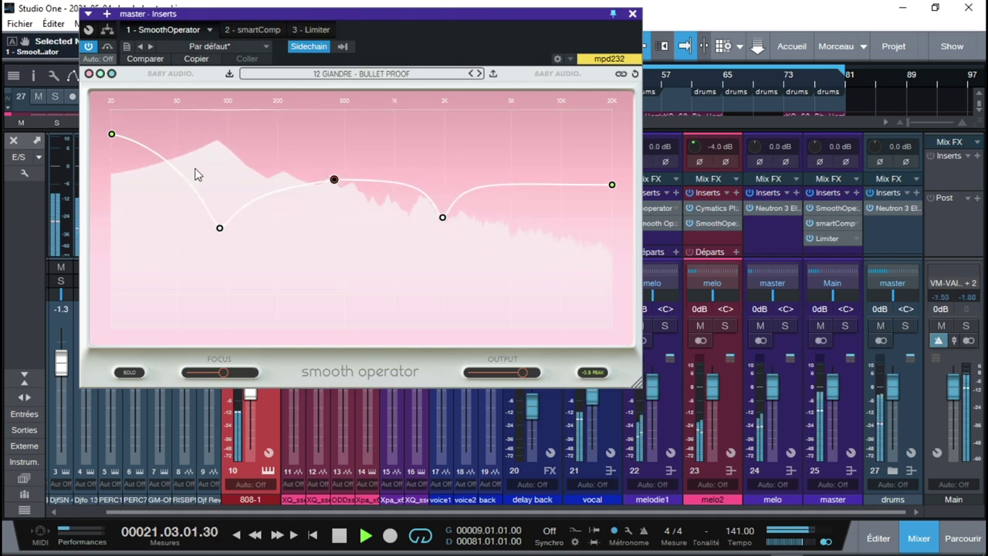
Raise the left peak and lower the low shelf, and sweep the overall threshold down to about -49.5 dB and back up
{"action": "left_click_drag", "start_coordinate": [220, 230], "coordinate": [218, 205]}
{"action": "left_click_drag", "start_coordinate": [113, 132], "coordinate": [112, 156]}
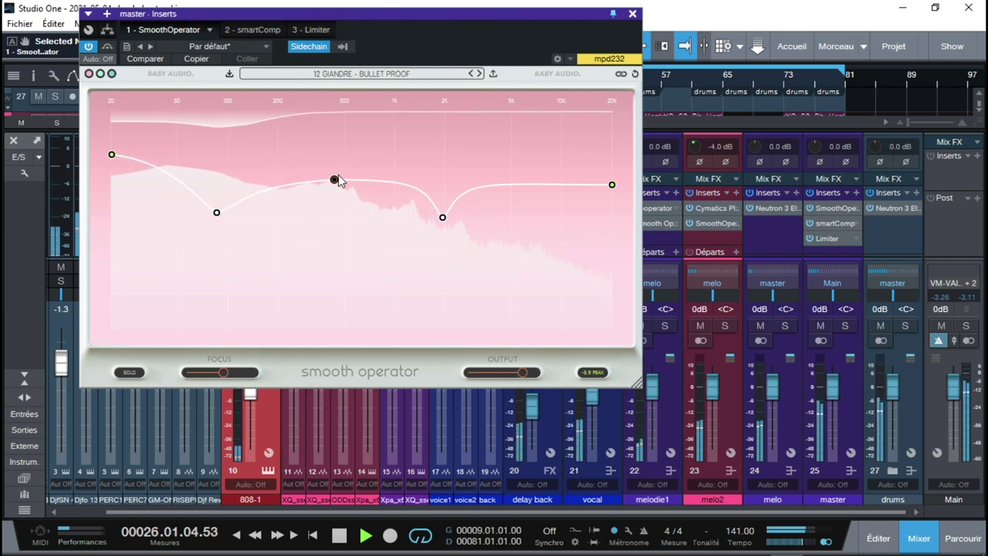
{"action": "left_click_drag", "start_coordinate": [334, 167], "coordinate": [332, 220]}
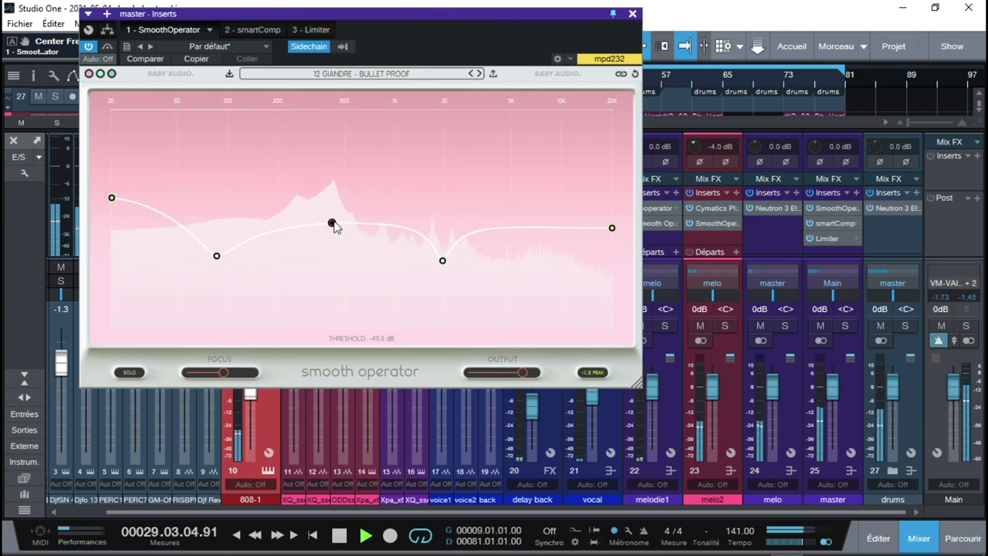
{"action": "left_click_drag", "start_coordinate": [332, 224], "coordinate": [333, 180]}
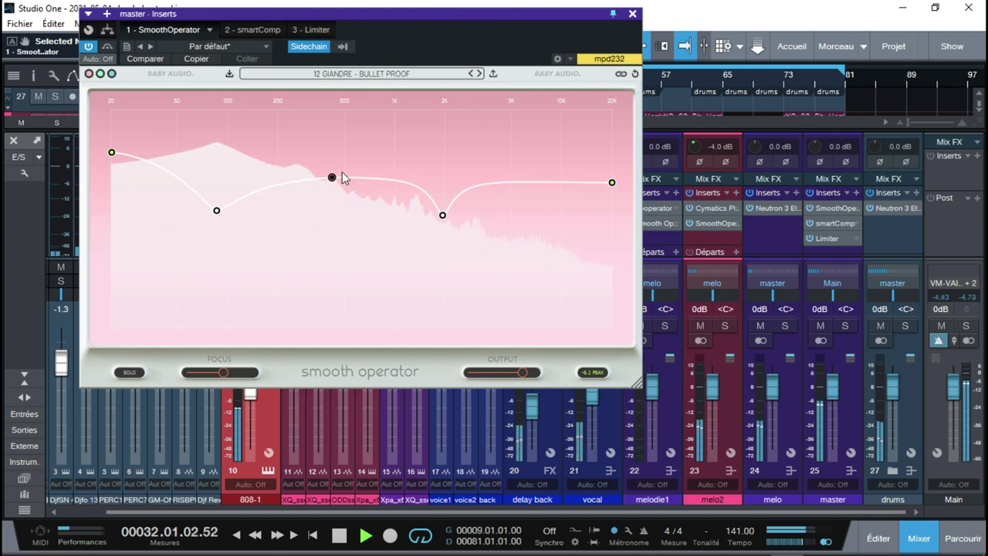
Load the preset 11 GIANDRE - SOUL, move the left peak node to just below 100 Hz and raise the high shelf to 10.0 dB
{"action": "left_click", "coordinate": [398, 74]}
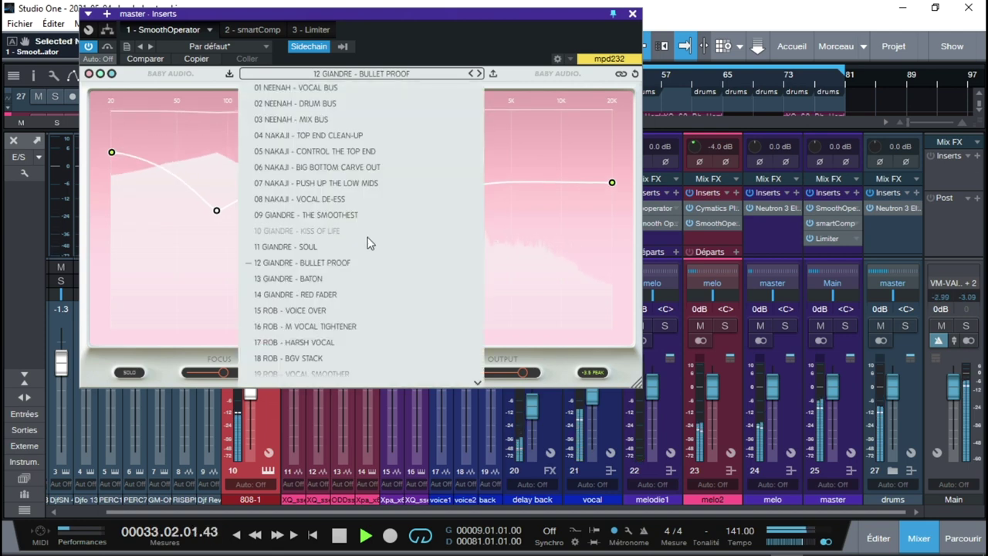
{"action": "left_click", "coordinate": [325, 246]}
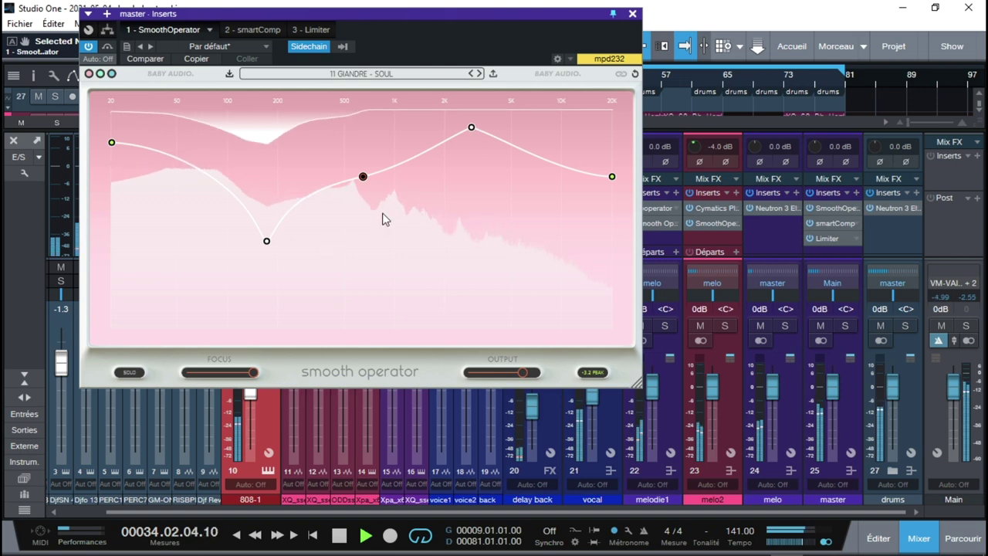
{"action": "mouse_move", "coordinate": [268, 244]}
{"action": "left_click_drag", "start_coordinate": [267, 244], "coordinate": [223, 190]}
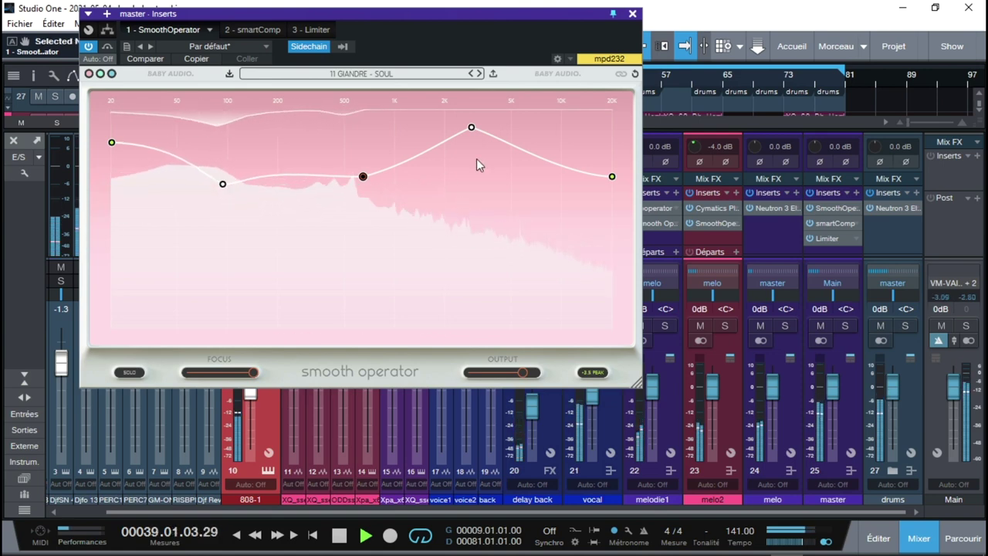
{"action": "left_click_drag", "start_coordinate": [471, 128], "coordinate": [484, 142]}
{"action": "left_click_drag", "start_coordinate": [612, 177], "coordinate": [616, 157]}
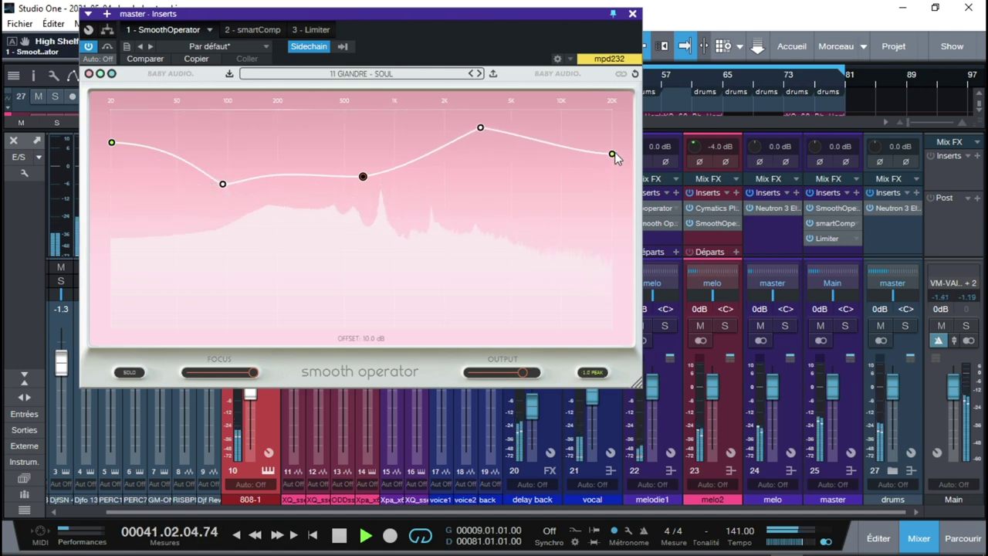
Raise the high shelf slightly with playback stopped, and lower the overall threshold to about -33 dB before raising it again during playback
{"action": "key", "text": "space"}
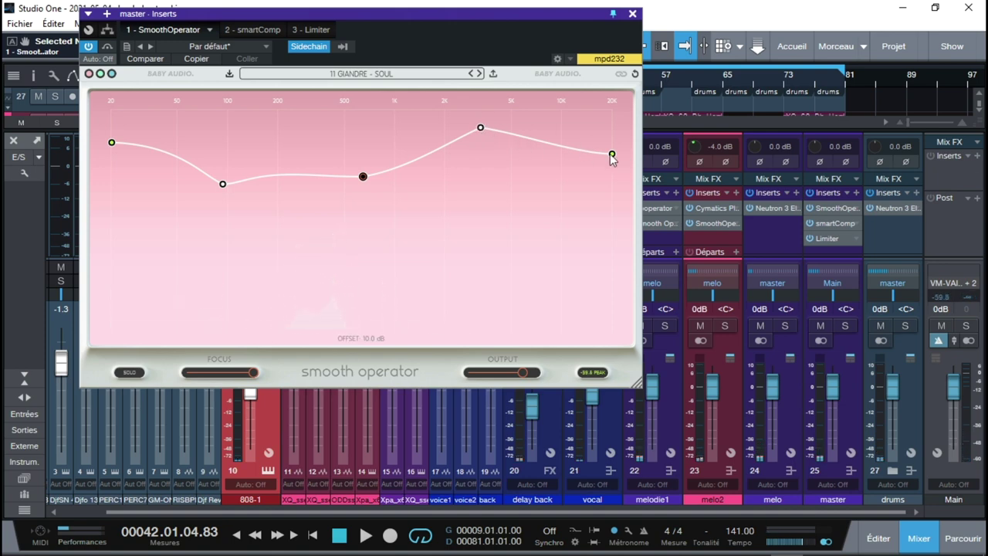
{"action": "left_click_drag", "start_coordinate": [610, 149], "coordinate": [610, 146]}
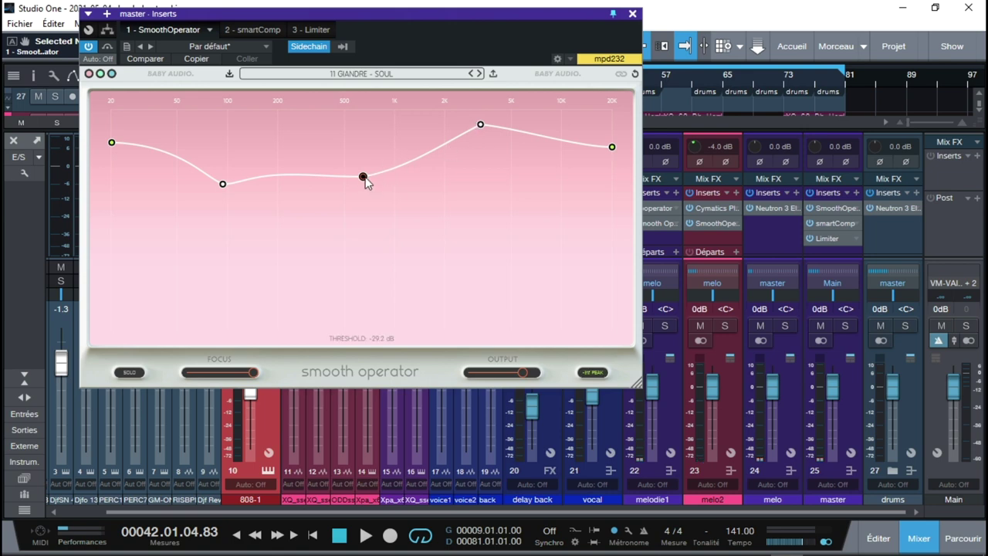
{"action": "left_click_drag", "start_coordinate": [363, 178], "coordinate": [363, 187]}
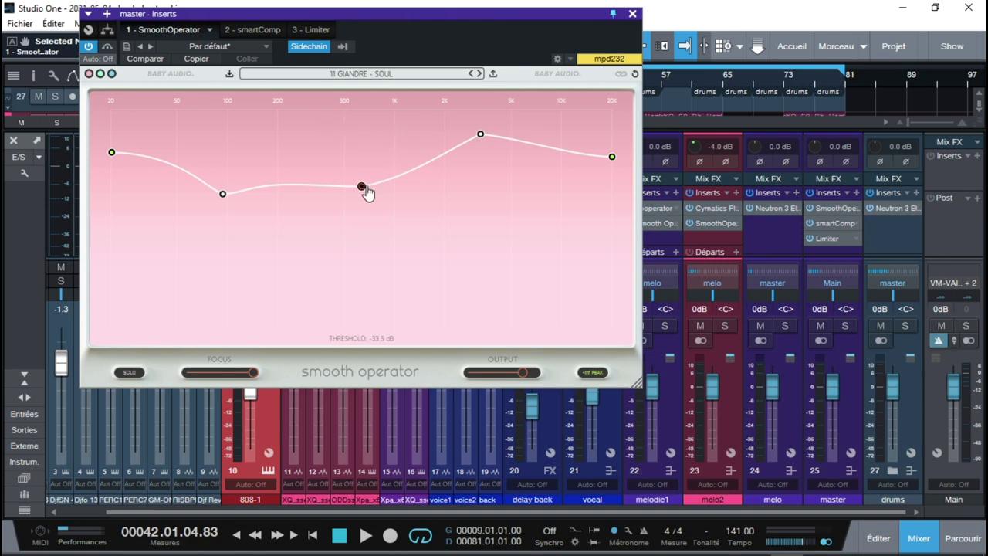
{"action": "key", "text": "space"}
{"action": "mouse_move", "coordinate": [363, 192]}
{"action": "left_mouse_down"}
{"action": "mouse_move", "coordinate": [356, 352]}
{"action": "mouse_move", "coordinate": [359, 180]}
{"action": "left_mouse_up"}
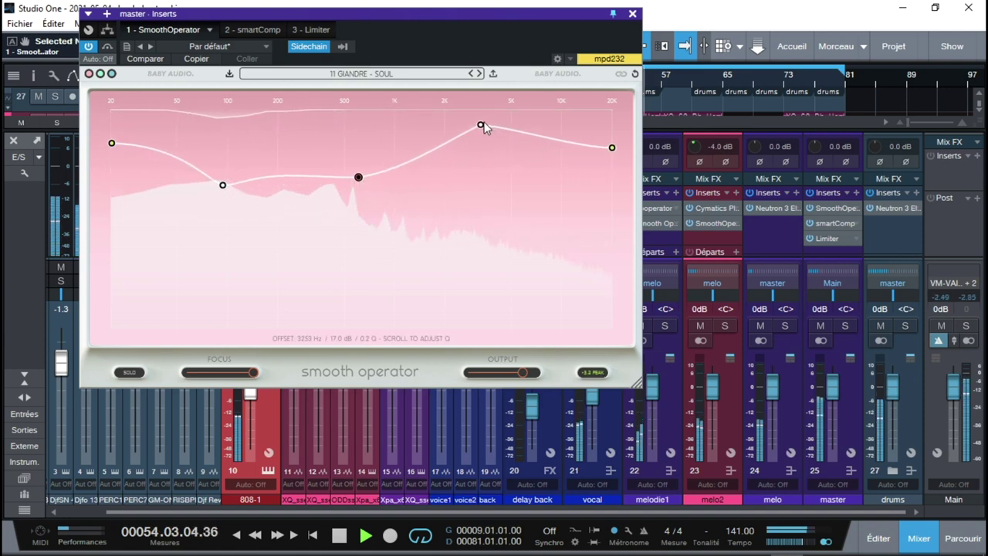
Level the right peak with the threshold node, lower the high shelf slightly and set the overall threshold to -38.2 dB
{"action": "left_click_drag", "start_coordinate": [480, 125], "coordinate": [490, 179]}
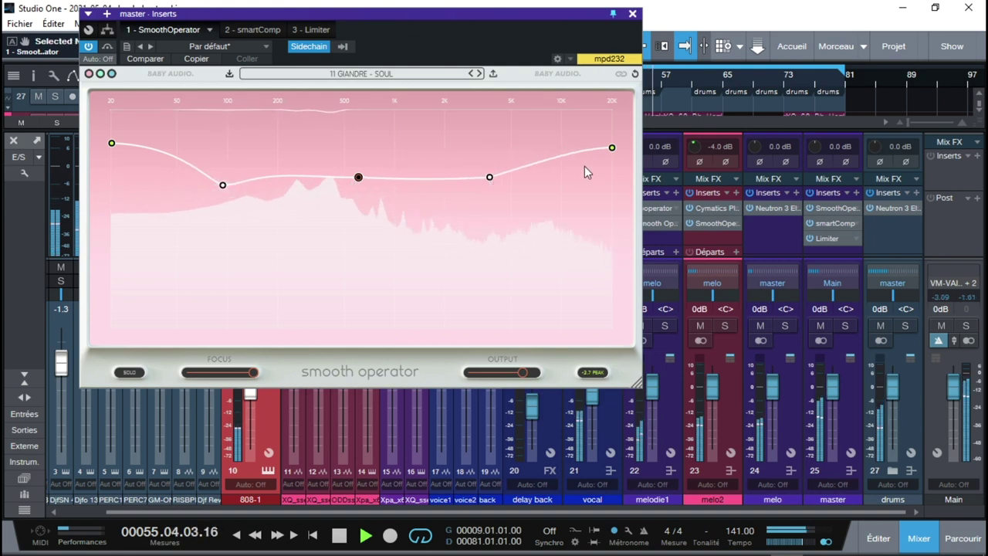
{"action": "left_click_drag", "start_coordinate": [613, 148], "coordinate": [613, 160]}
{"action": "left_click_drag", "start_coordinate": [358, 177], "coordinate": [364, 158]}
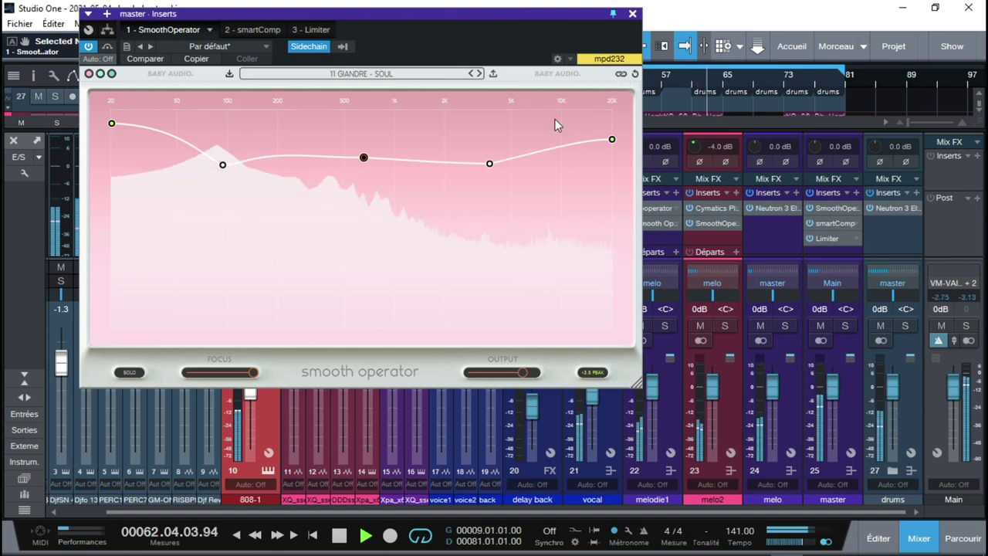
{"action": "left_click_drag", "start_coordinate": [364, 158], "coordinate": [363, 173]}
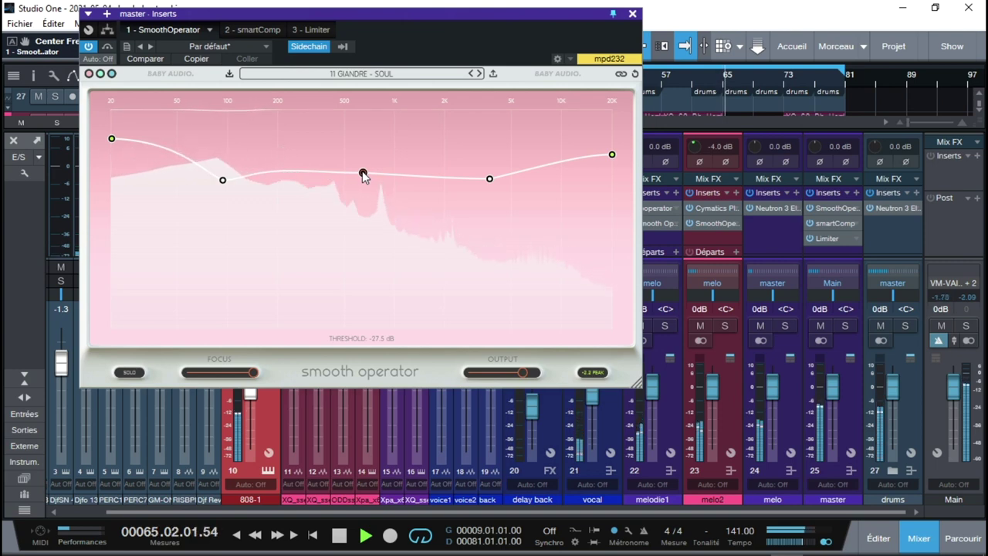
{"action": "left_click_drag", "start_coordinate": [363, 173], "coordinate": [362, 198]}
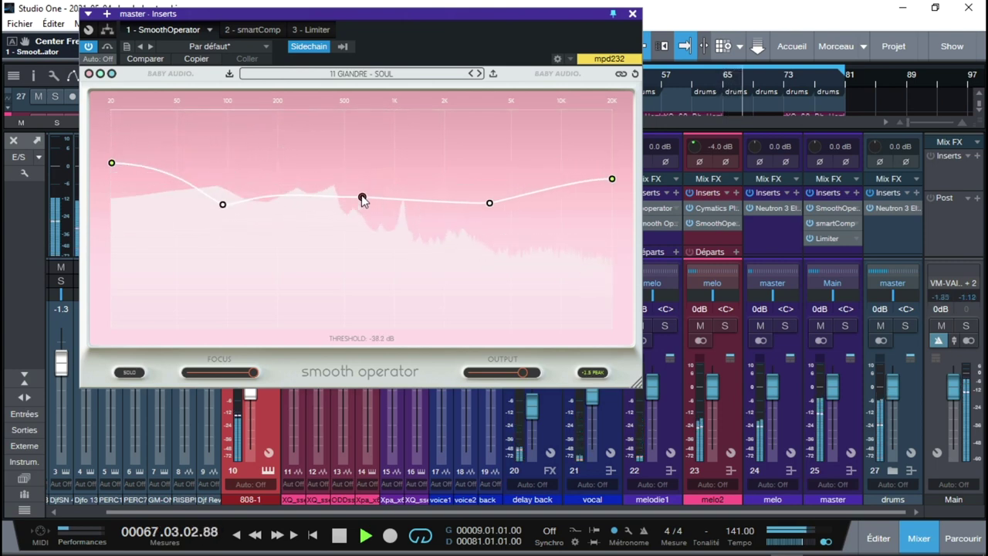
Try the right peak node at 4894 Hz and -17.4 dB, then at 2930 Hz and 29.4 dB, with narrow and wide Q settings
{"action": "left_click_drag", "start_coordinate": [495, 204], "coordinate": [510, 226]}
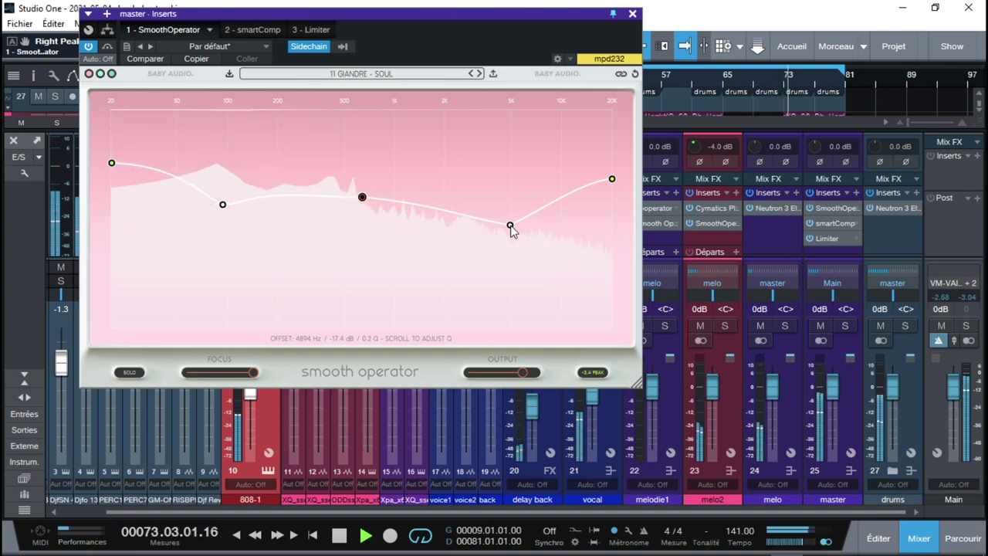
{"action": "left_click_drag", "start_coordinate": [511, 227], "coordinate": [480, 225]}
{"action": "scroll", "coordinate": [479, 223], "scroll_direction": "up", "scroll_amount": 3}
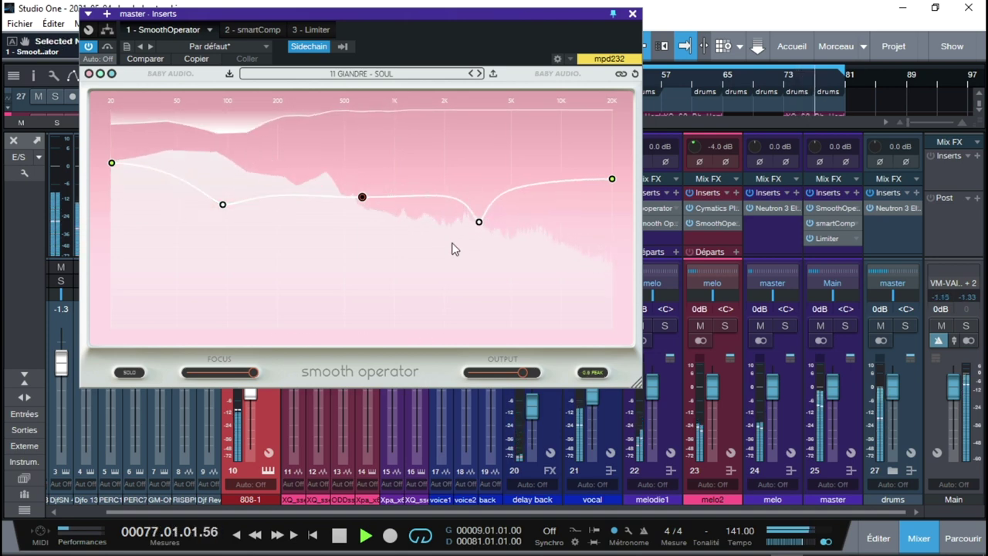
{"action": "left_click_drag", "start_coordinate": [438, 244], "coordinate": [506, 199]}
{"action": "left_click_drag", "start_coordinate": [492, 240], "coordinate": [474, 127]}
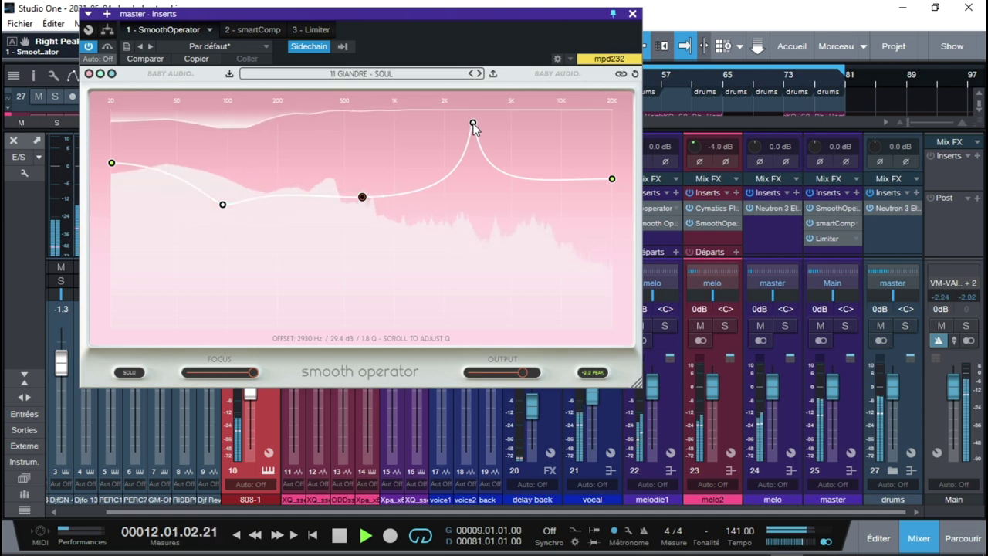
{"action": "scroll", "coordinate": [473, 124], "scroll_direction": "down", "scroll_amount": 5}
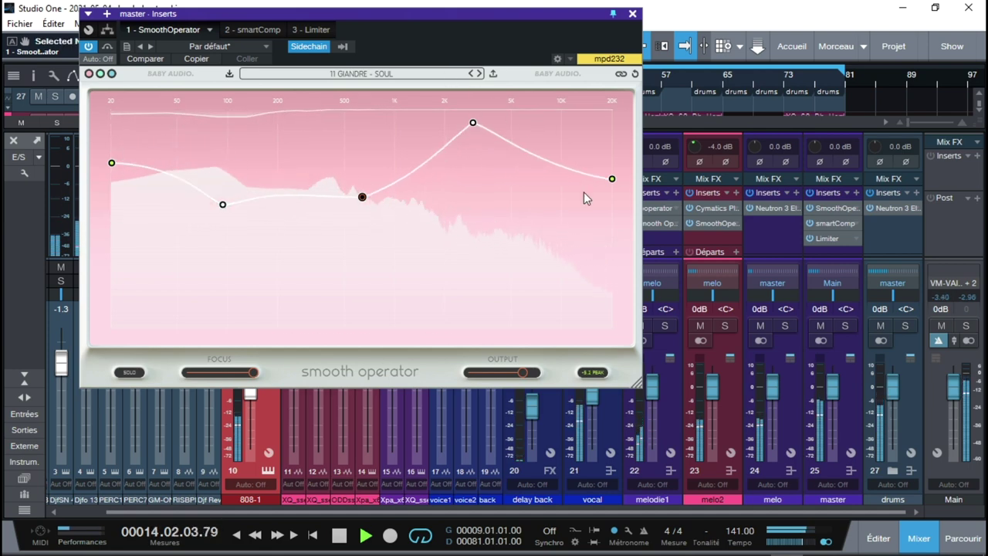
Lift the high shelf to about 29 dB, and bring it back down level with the right peak node just above 2 kHz
{"action": "left_click_drag", "start_coordinate": [612, 181], "coordinate": [611, 130]}
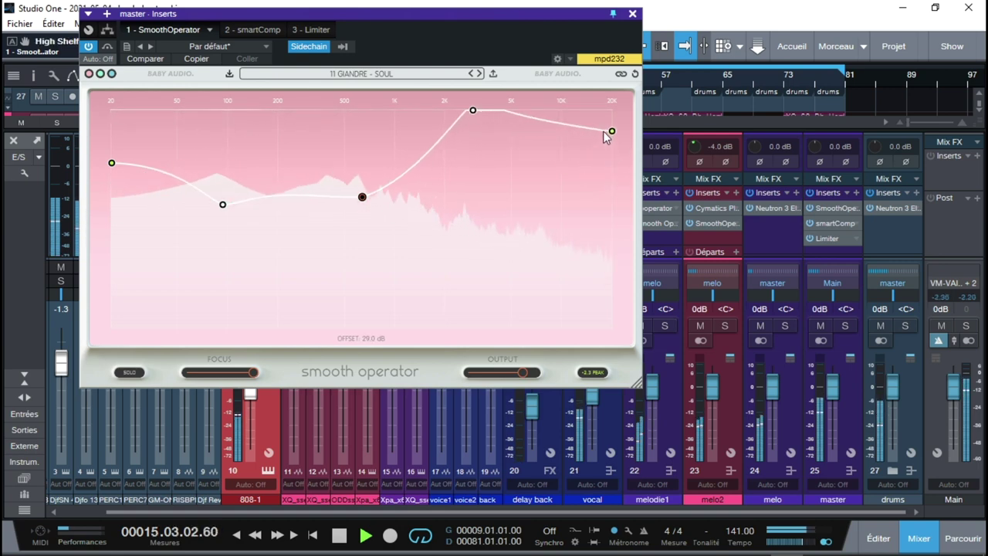
{"action": "left_click_drag", "start_coordinate": [474, 110], "coordinate": [455, 154]}
{"action": "left_click_drag", "start_coordinate": [613, 131], "coordinate": [615, 165]}
{"action": "left_click_drag", "start_coordinate": [457, 156], "coordinate": [458, 163]}
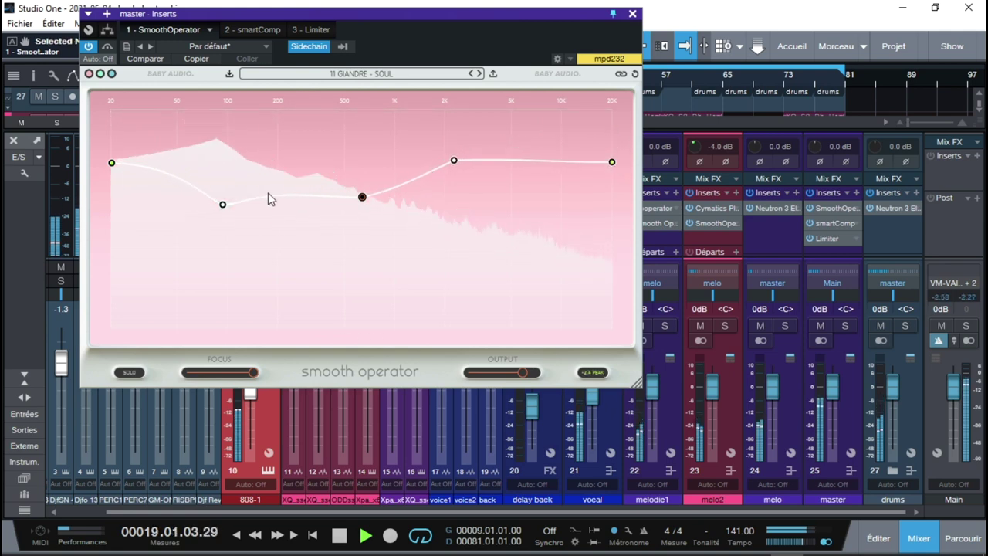
Move the left peak to about 70 Hz, lower the low shelf and raise the overall threshold, stopping playback before the last threshold adjustment
{"action": "left_click_drag", "start_coordinate": [223, 209], "coordinate": [201, 189]}
{"action": "left_click_drag", "start_coordinate": [362, 197], "coordinate": [349, 190]}
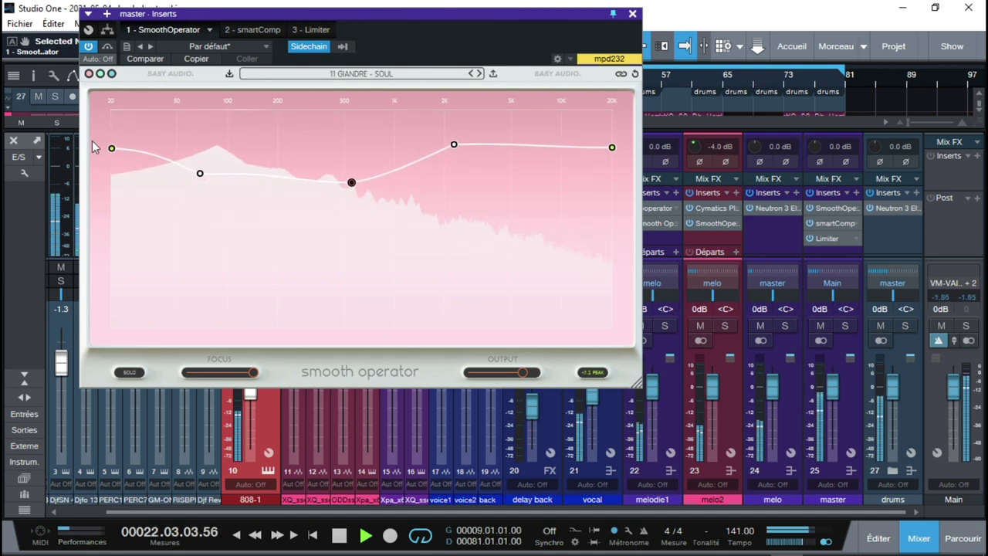
{"action": "left_click_drag", "start_coordinate": [114, 148], "coordinate": [115, 163]}
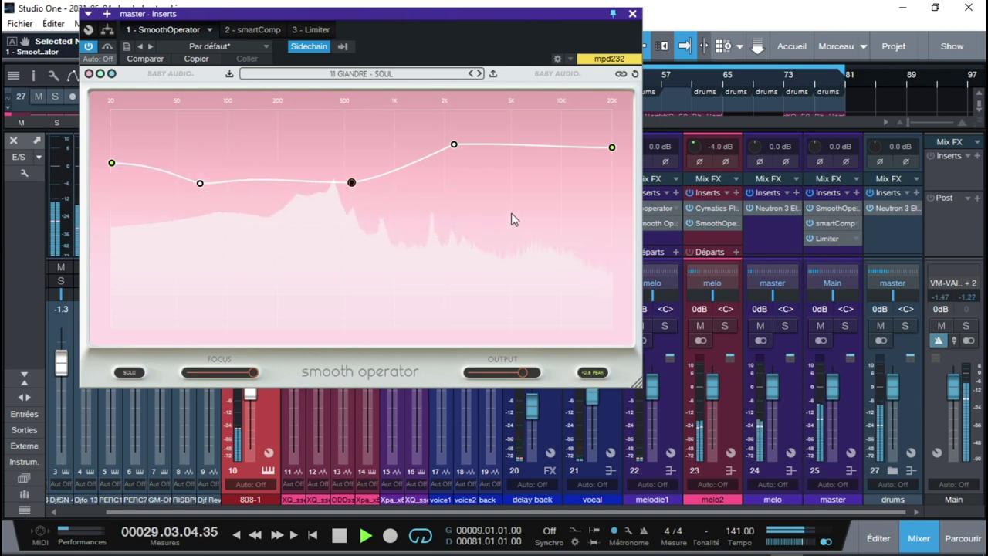
{"action": "key", "text": "space"}
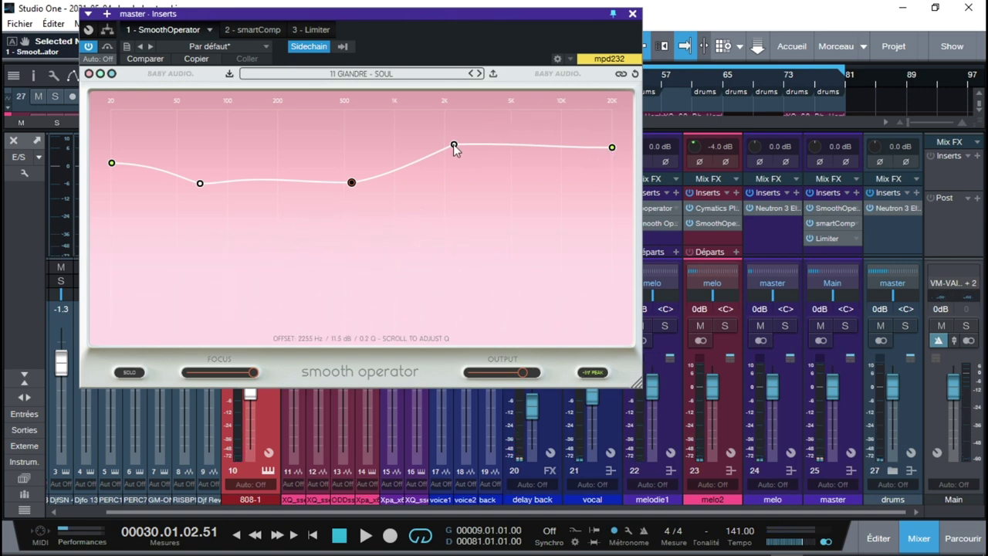
{"action": "left_click_drag", "start_coordinate": [351, 186], "coordinate": [353, 178]}
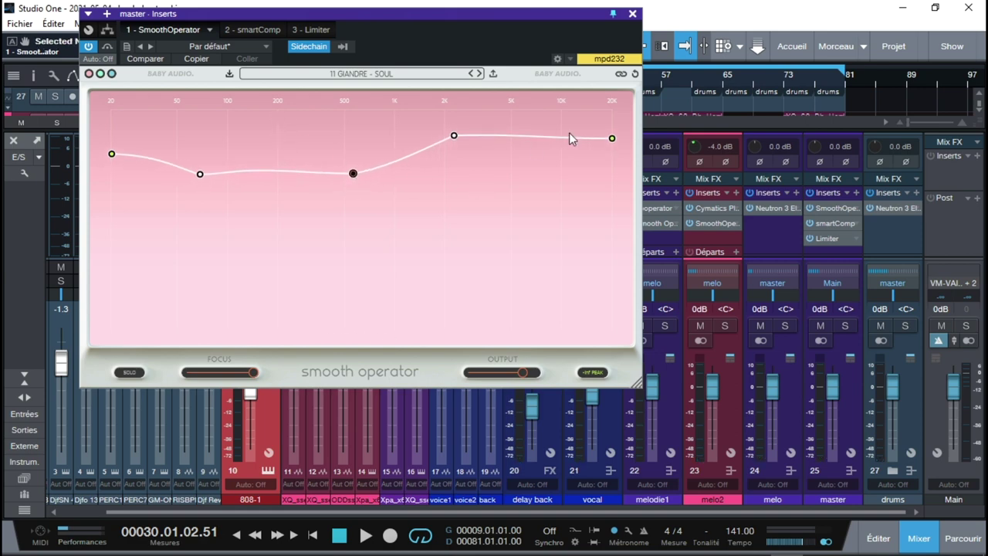
Close the Smooth Operator window and solo the drums bus
{"action": "left_click", "coordinate": [632, 15]}
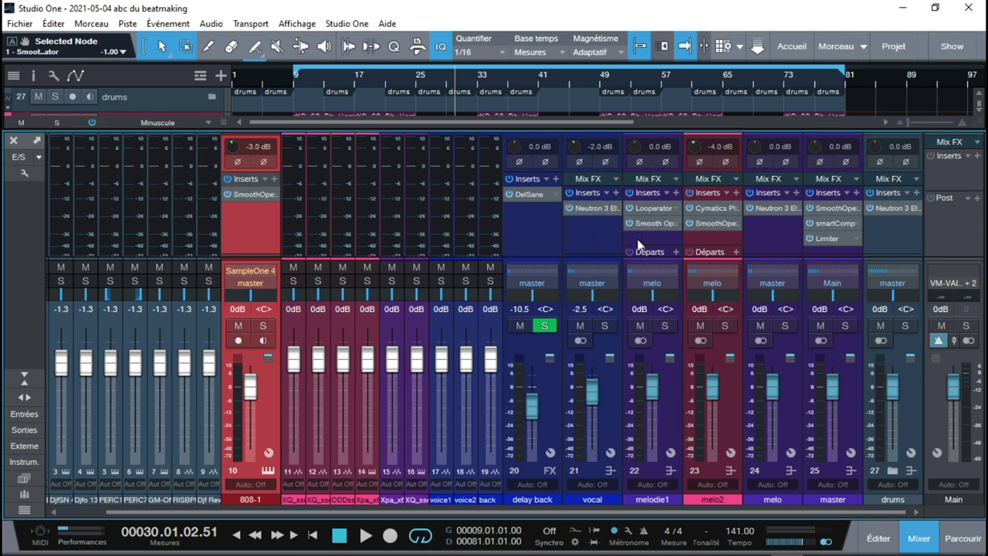
{"action": "left_click", "coordinate": [906, 326]}
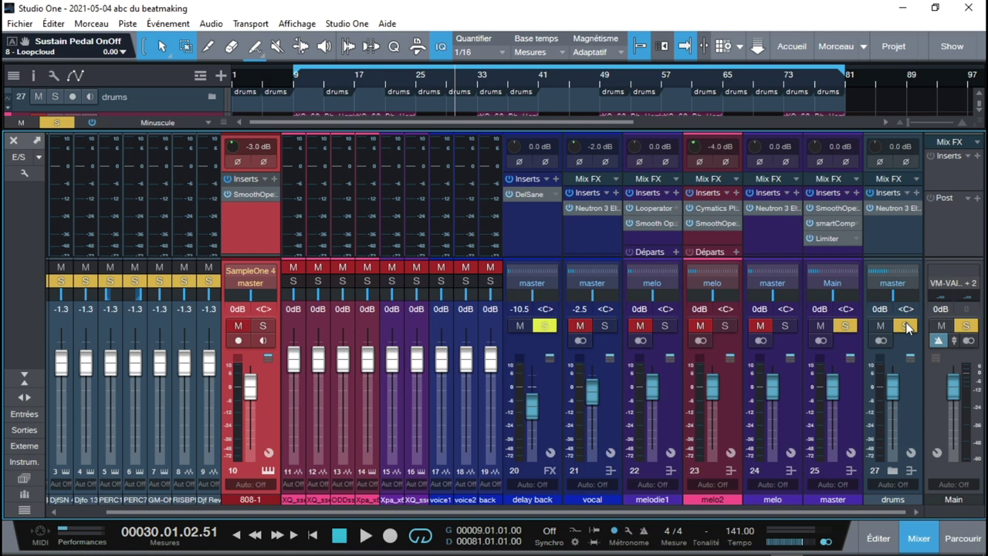
Open Neutron 3 Elements on the drums bus and compare the drums with its global bypass on and off during playback
{"action": "left_click", "coordinate": [893, 209]}
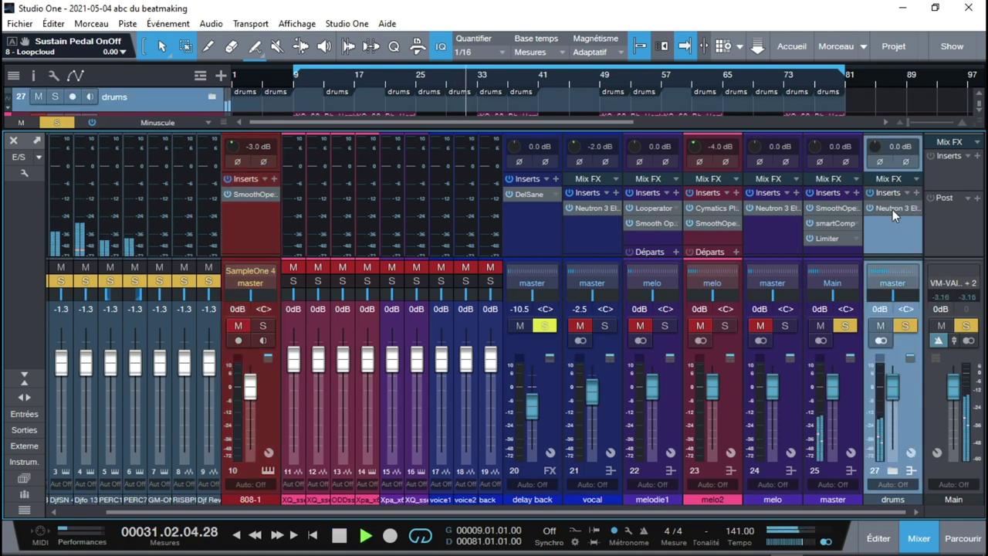
{"action": "double_click", "coordinate": [893, 210]}
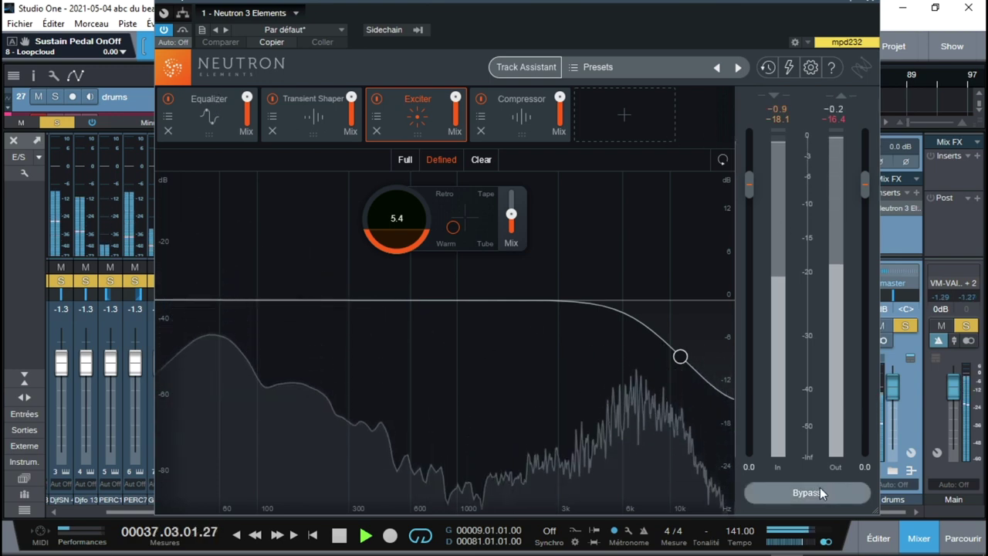
{"action": "left_click", "coordinate": [817, 493]}
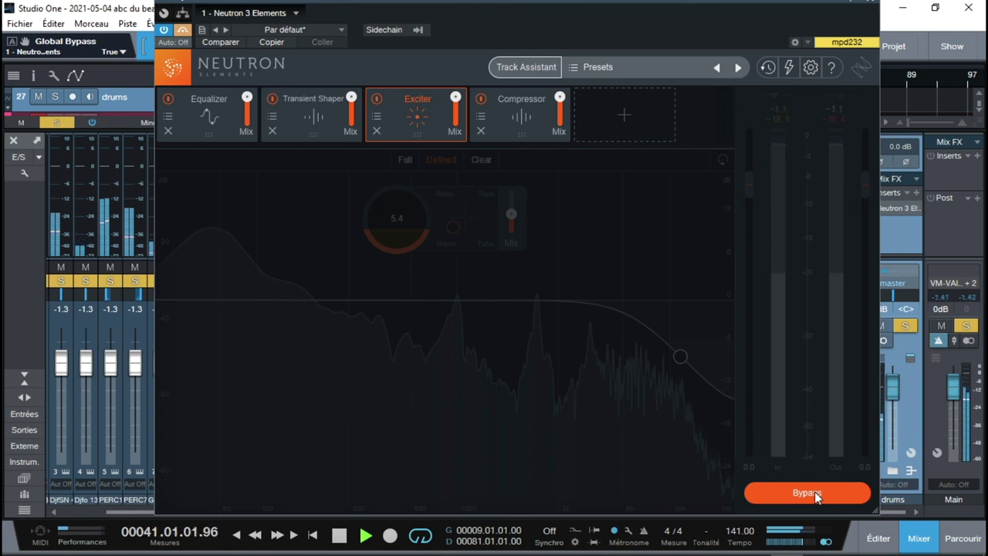
{"action": "left_click", "coordinate": [815, 491]}
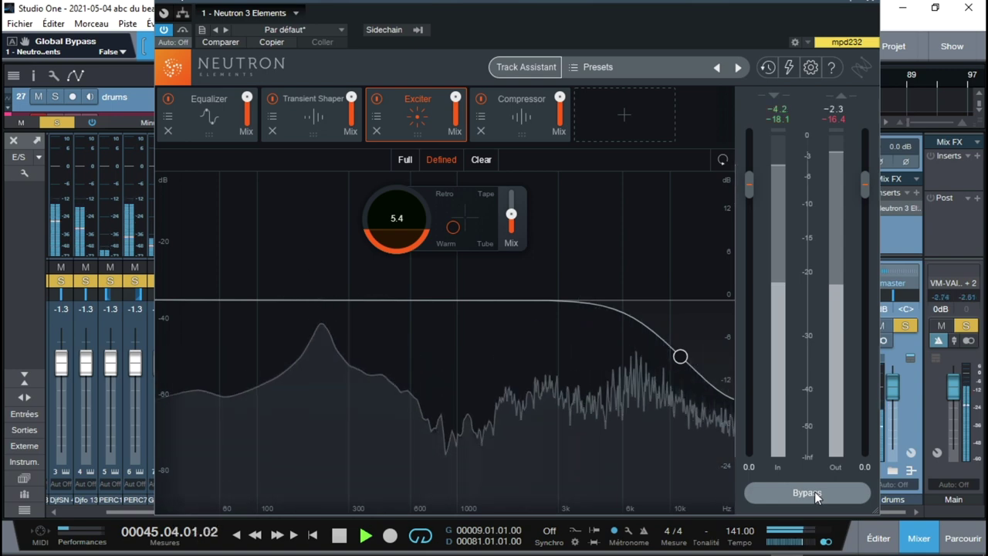
Compare the drums with Neutron 3 Elements' global bypass on and off again, and close the plugin window
{"action": "left_click", "coordinate": [814, 492]}
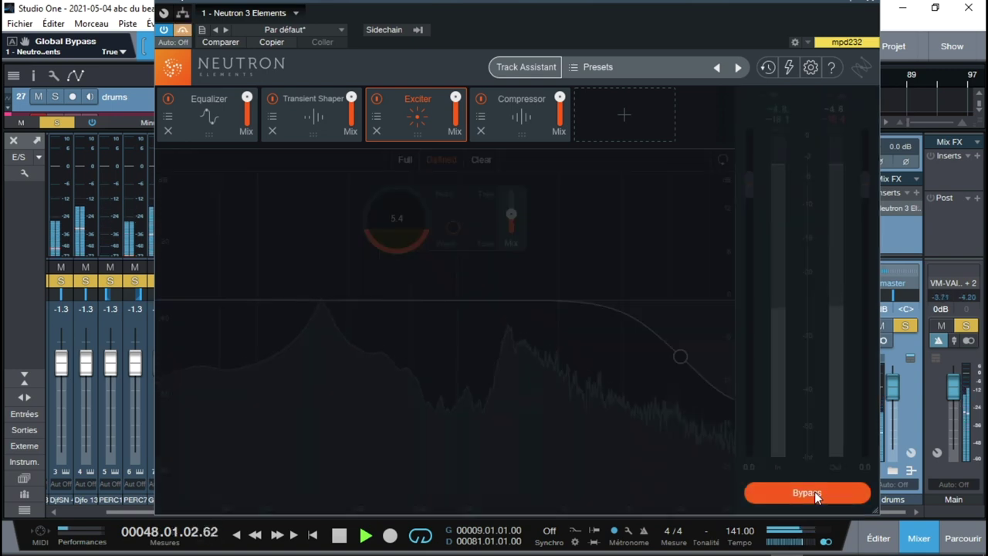
{"action": "left_click", "coordinate": [815, 492]}
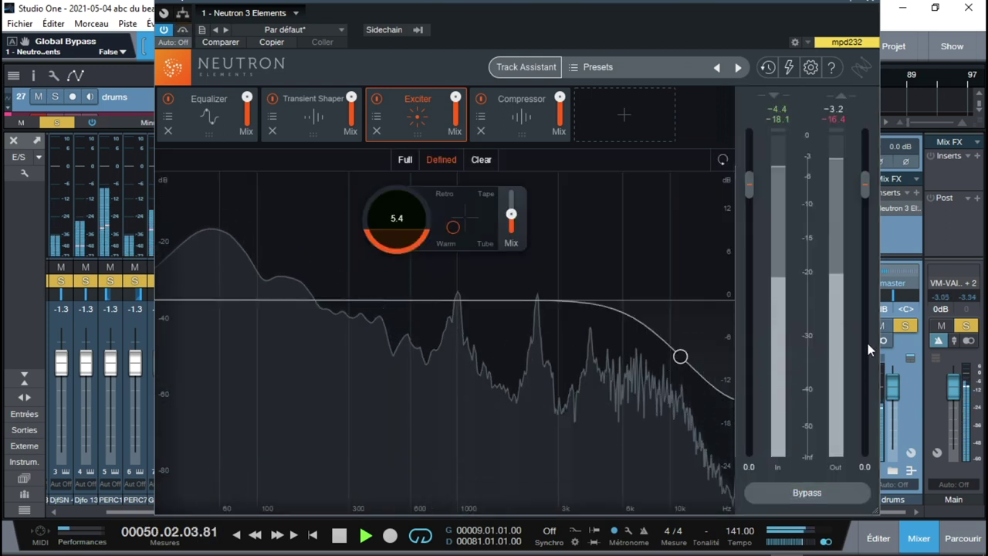
{"action": "left_click", "coordinate": [870, 6]}
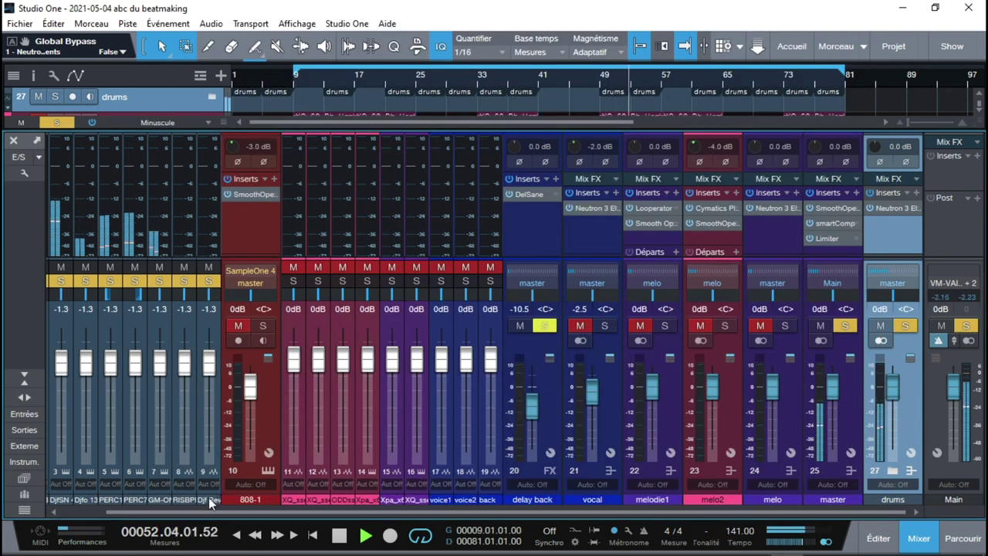
View the Groovemate One shaker instrument on the GM-ONE channel, and close its window
{"action": "left_click", "coordinate": [158, 497]}
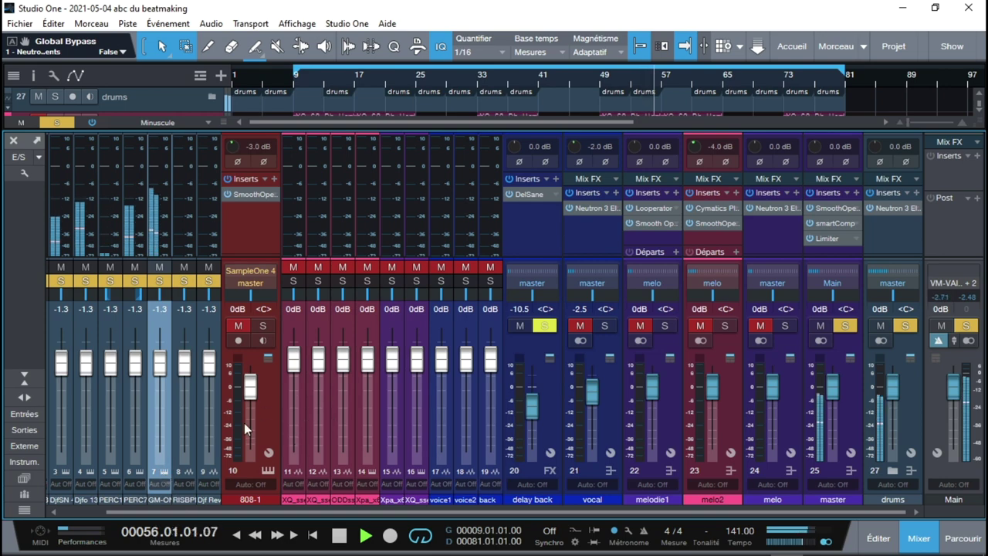
{"action": "left_click", "coordinate": [164, 471]}
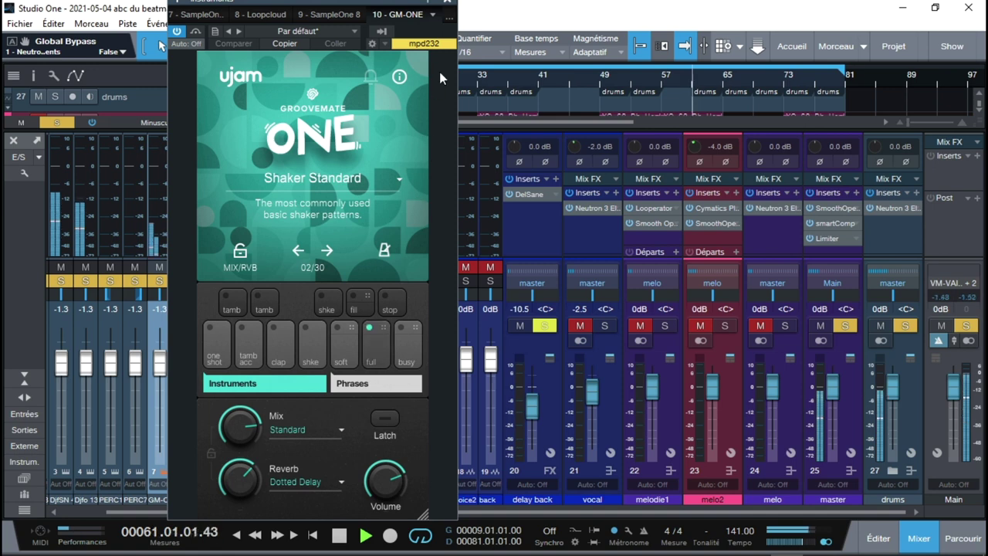
{"action": "left_click", "coordinate": [450, 6]}
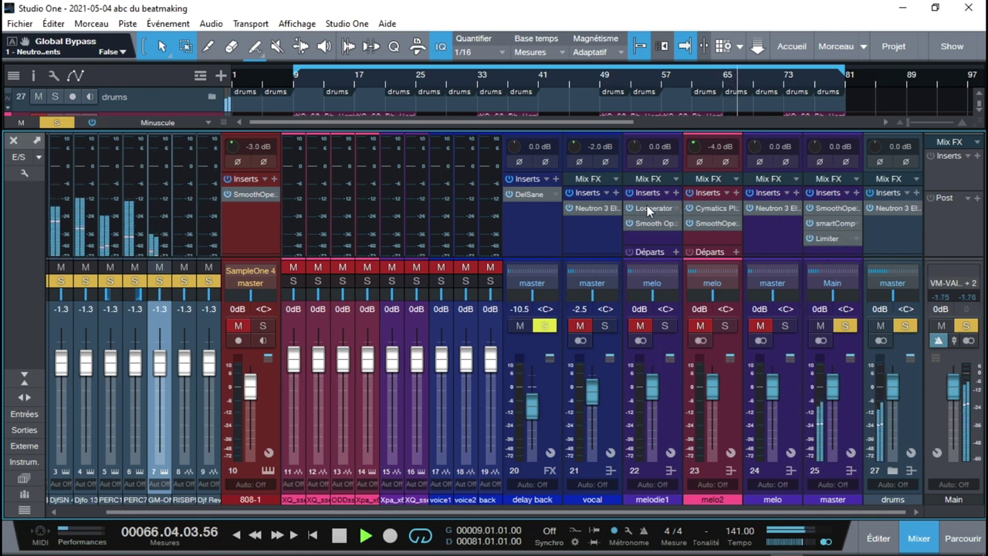
Solo the melo bus instead of the drums bus, and view the Smooth Operator insert on melo2 before closing it
{"action": "left_click", "coordinate": [785, 325]}
{"action": "left_click", "coordinate": [906, 325]}
{"action": "left_click", "coordinate": [907, 327]}
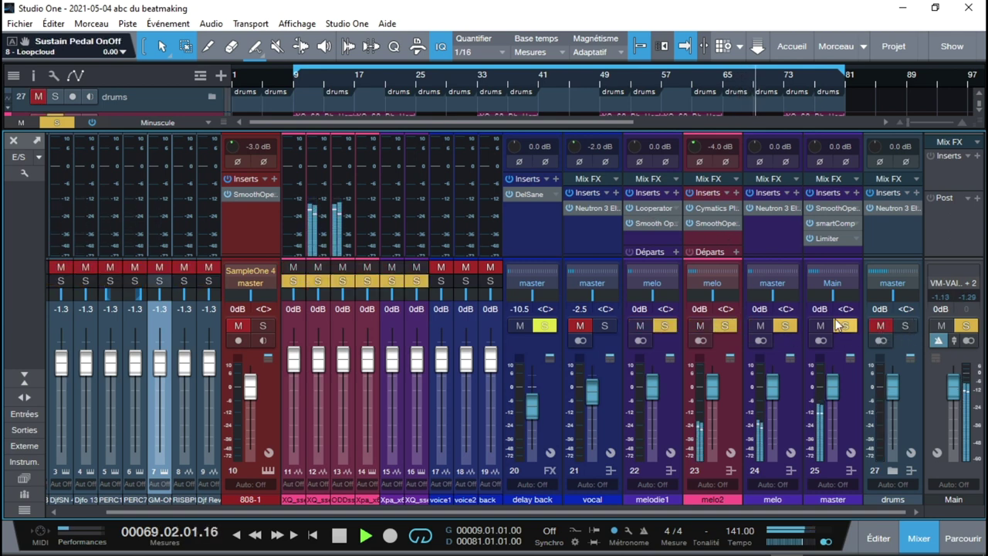
{"action": "left_click", "coordinate": [713, 223]}
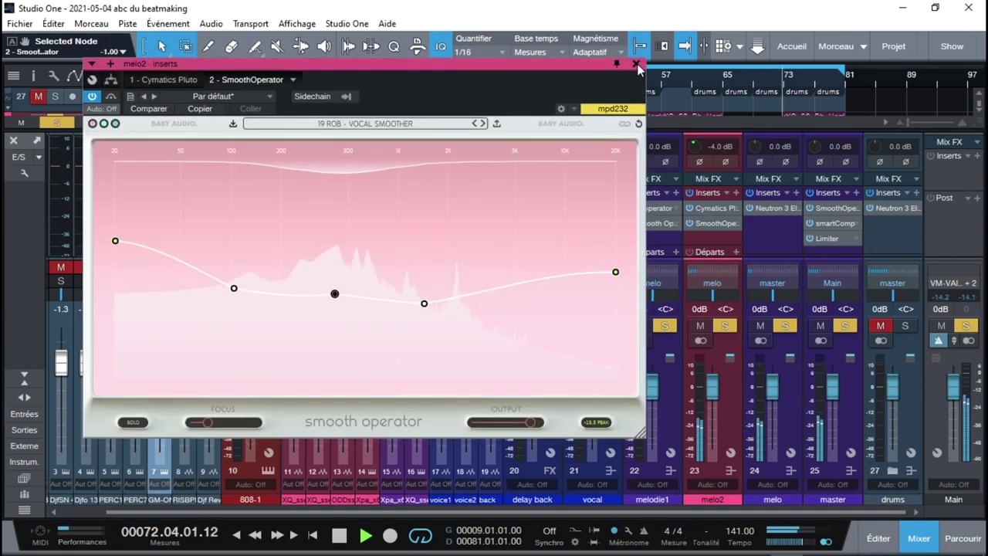
{"action": "left_click", "coordinate": [714, 223]}
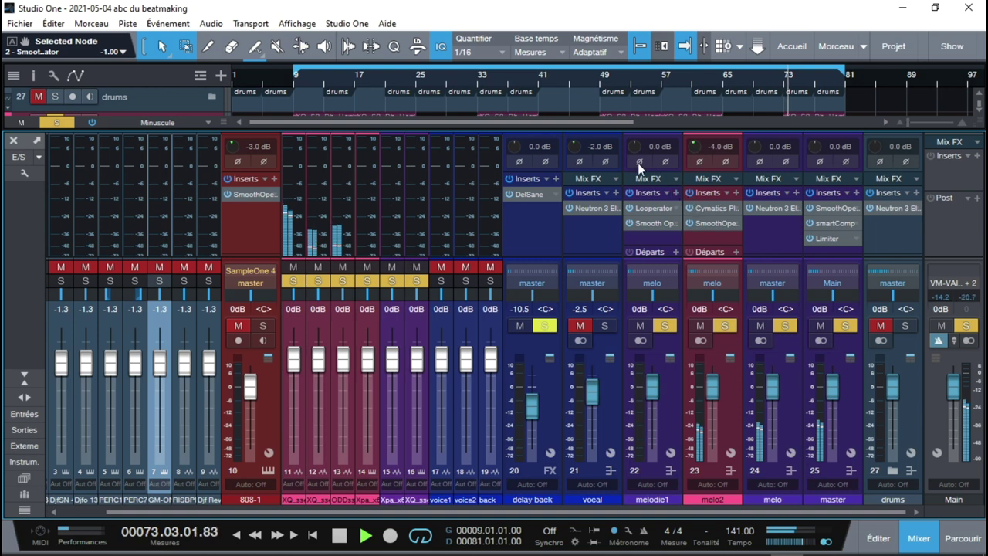
View the Cymatics Pluto insert on melo2 and the Looperator insert on melodie1, closing each window
{"action": "mouse_move", "coordinate": [720, 214]}
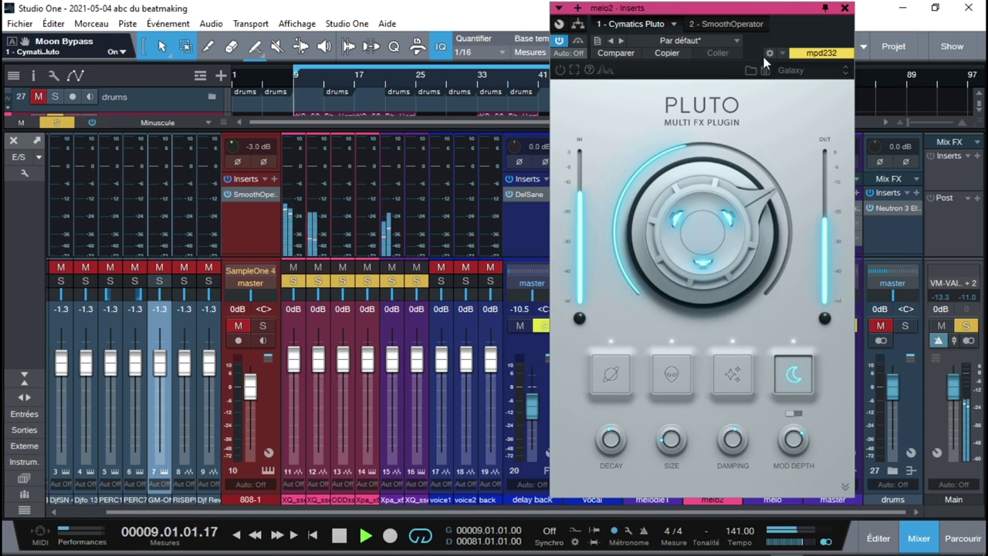
{"action": "left_click", "coordinate": [845, 9]}
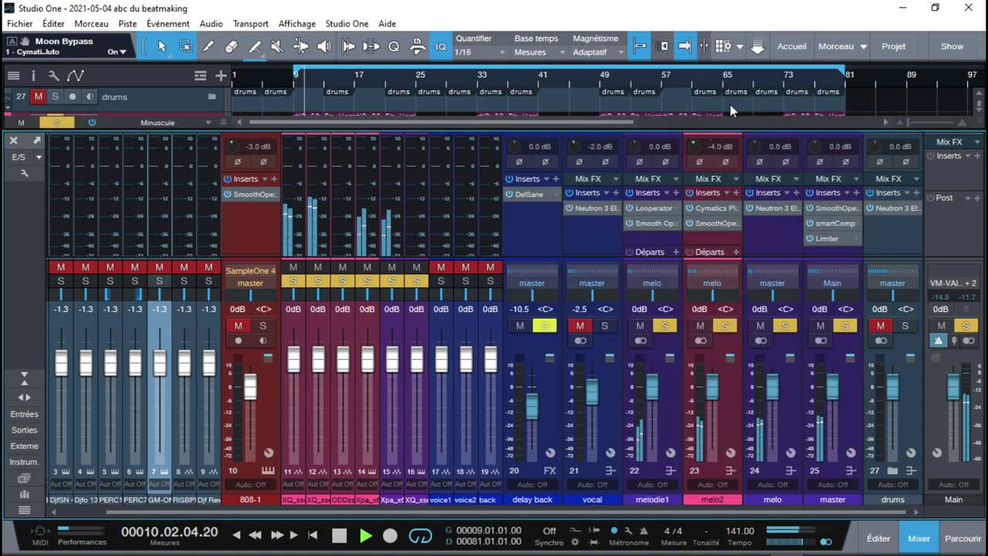
{"action": "left_click", "coordinate": [644, 209]}
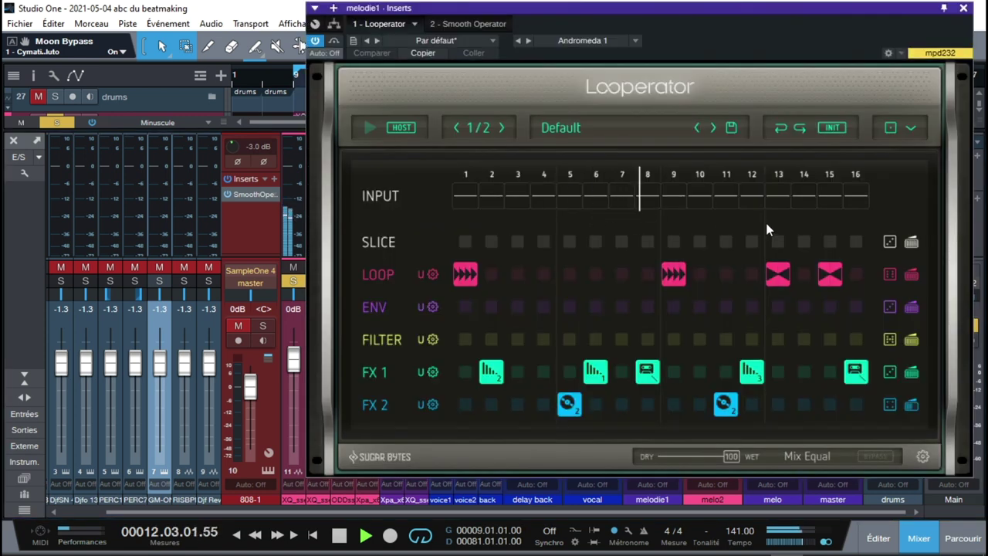
{"action": "left_click", "coordinate": [963, 9]}
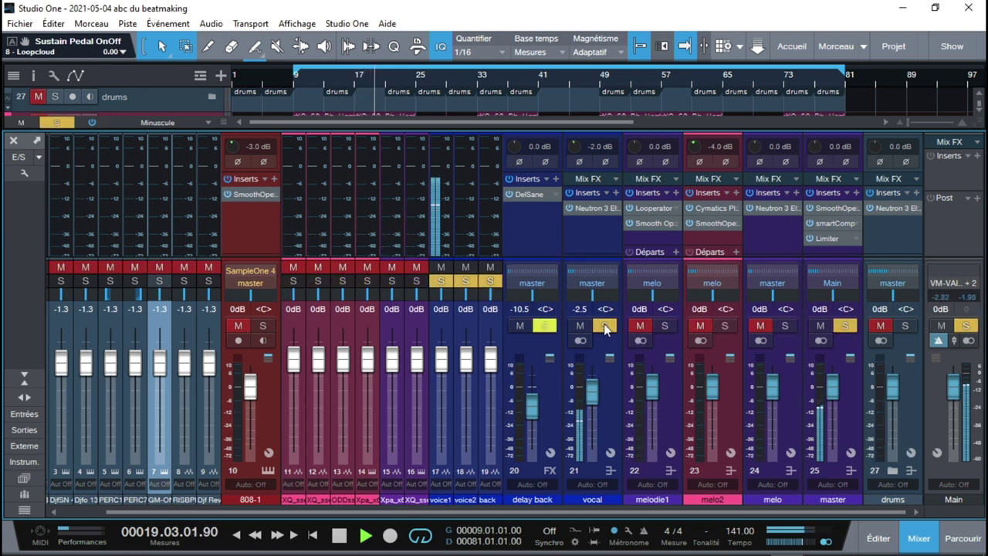
View Neutron 3 Elements on the vocal bus and DelSane on the delay back channel, closing each window
{"action": "left_click", "coordinate": [593, 205]}
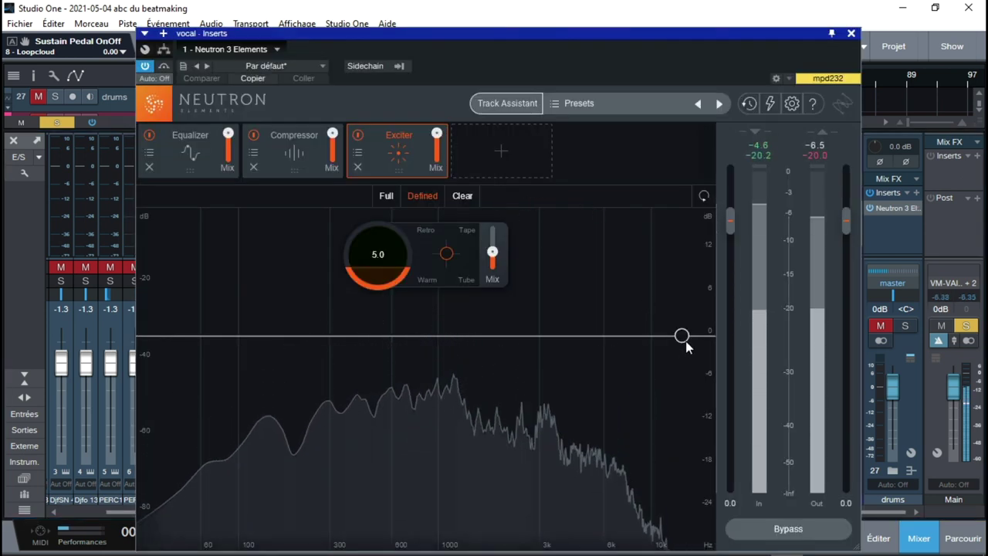
{"action": "left_click", "coordinate": [851, 33]}
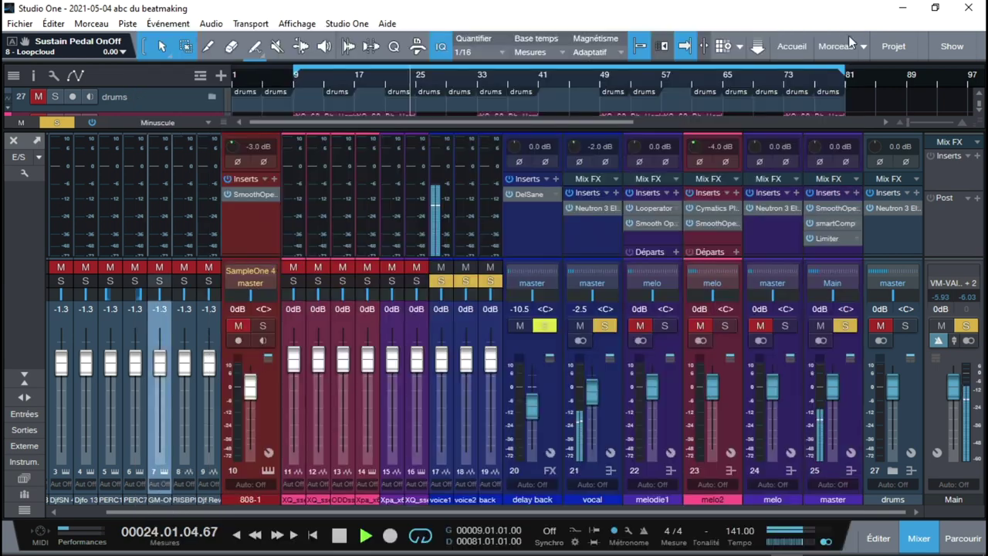
{"action": "left_click", "coordinate": [536, 194]}
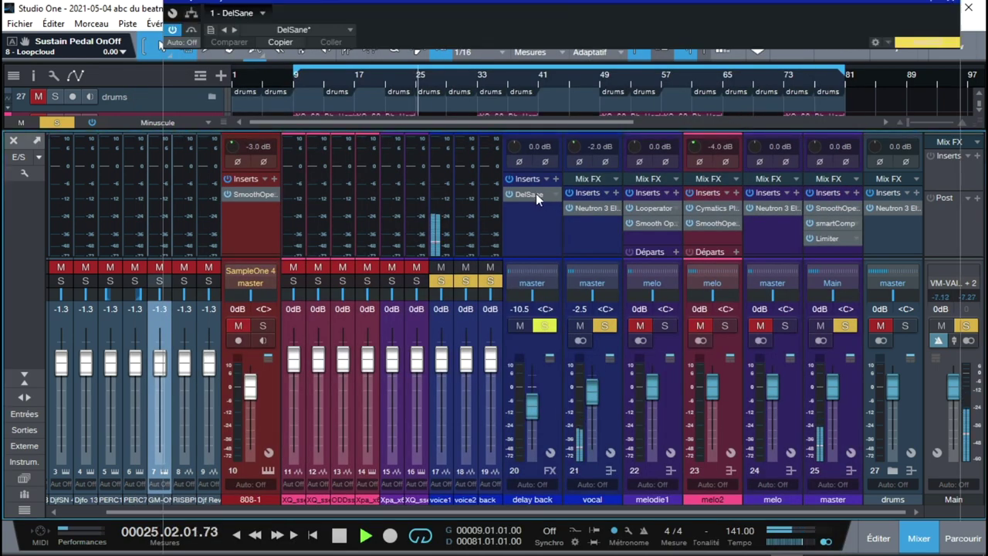
{"action": "left_click_drag", "start_coordinate": [711, 36], "coordinate": [679, 2]}
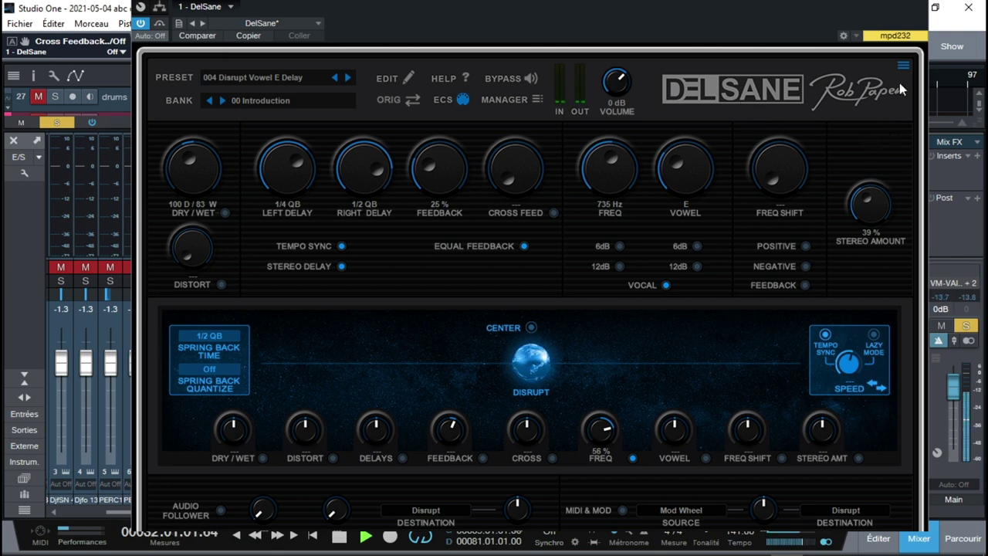
{"action": "left_click_drag", "start_coordinate": [921, 7], "coordinate": [905, 25]}
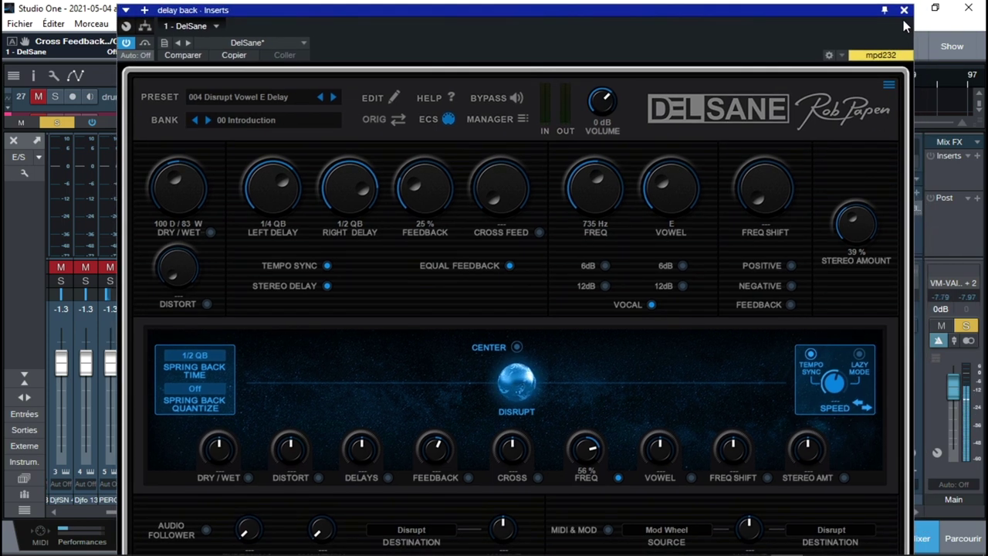
{"action": "left_click", "coordinate": [904, 10]}
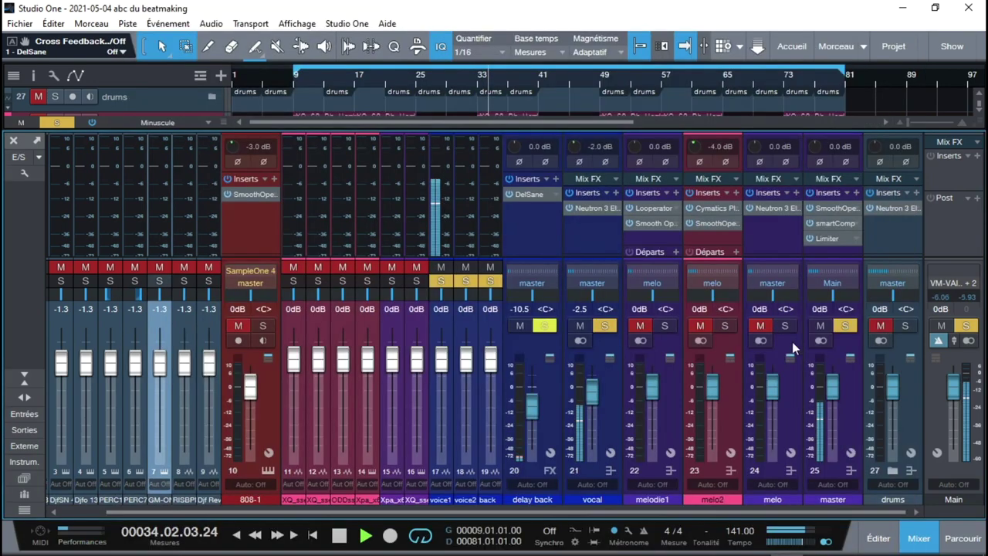
Clear the master bus solo and stop playback, and open the Smooth Operator insert on the melo2 bus
{"action": "left_click", "coordinate": [845, 325]}
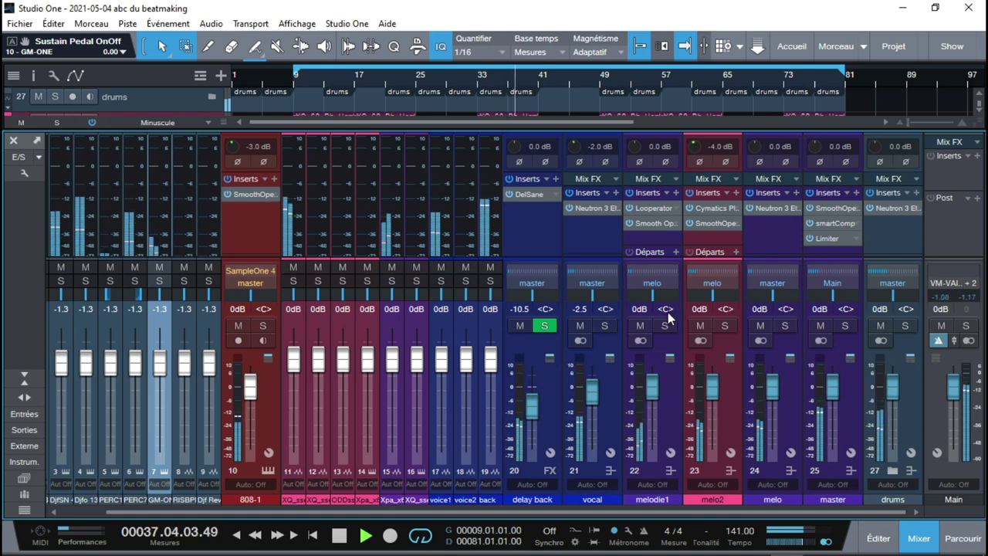
{"action": "key", "text": "space"}
{"action": "left_click", "coordinate": [712, 224]}
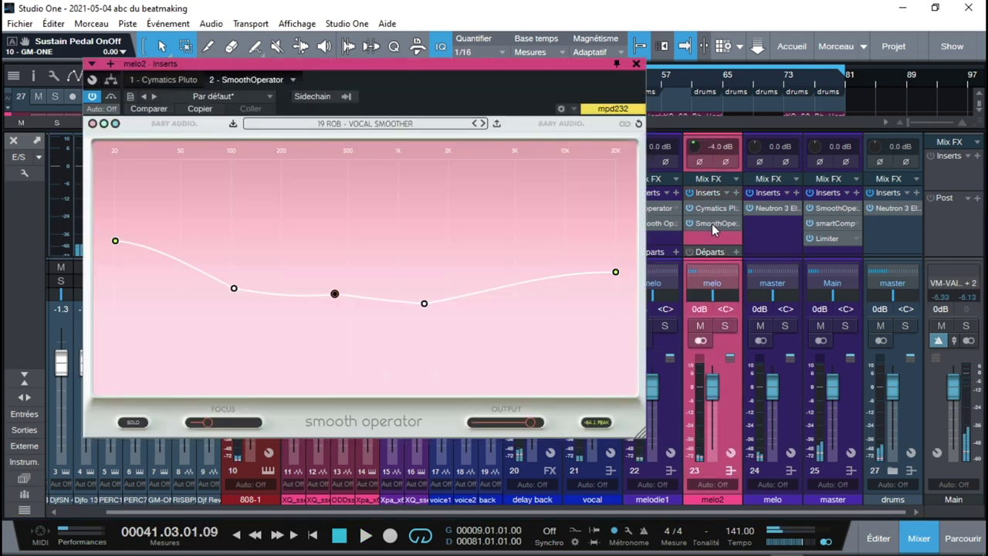